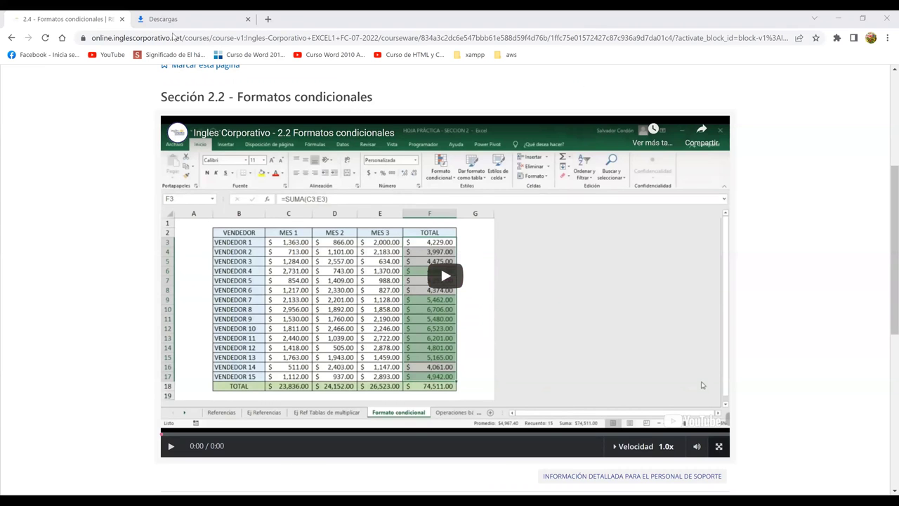
Make the conditional formatting course video fill the screen with the F key
key(f)
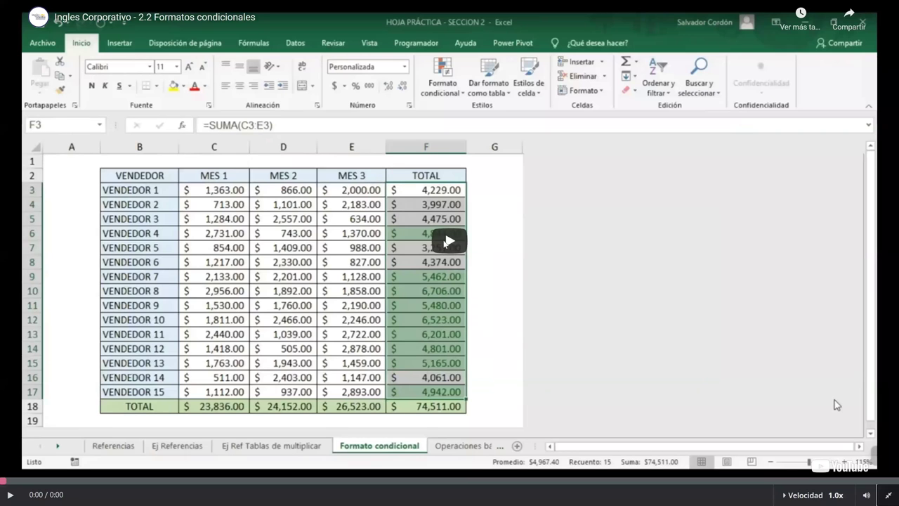
Start the lesson video and select the TOTAL values F3:F17
click(443, 242)
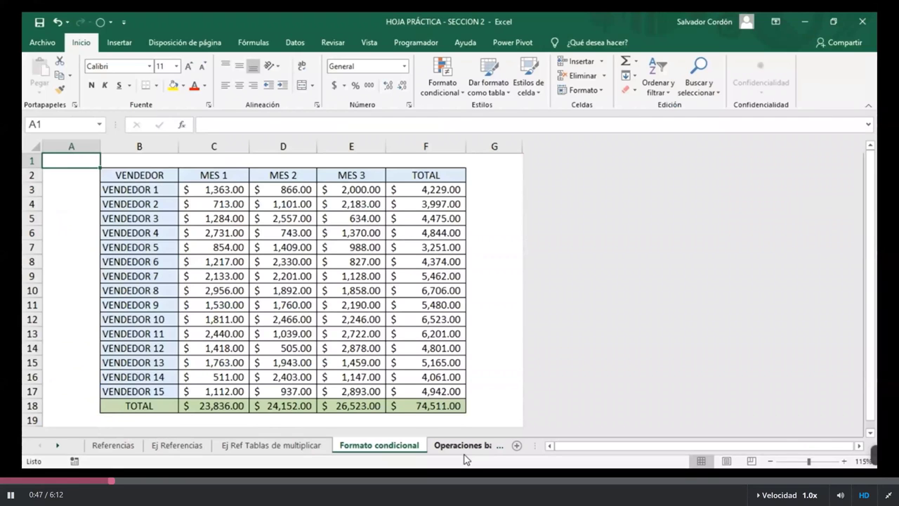
drag(426, 189, 436, 388)
drag(215, 190, 362, 189)
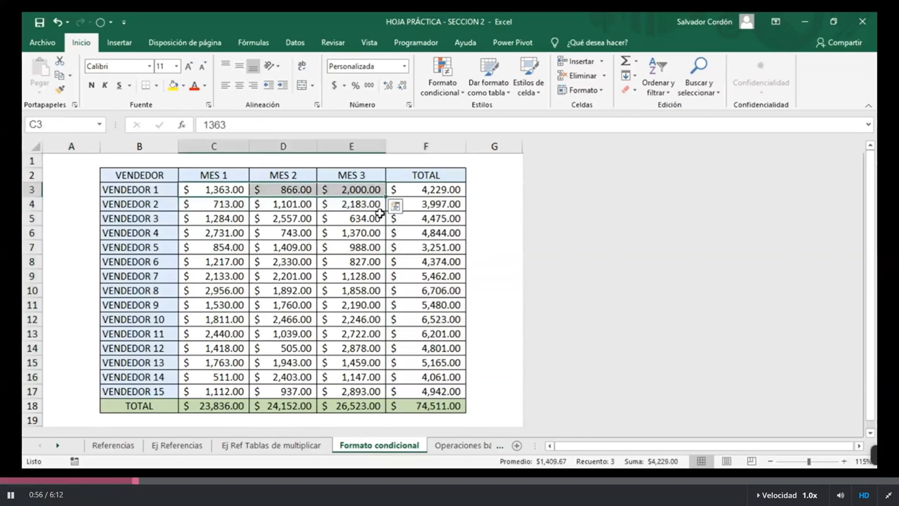
click(436, 191)
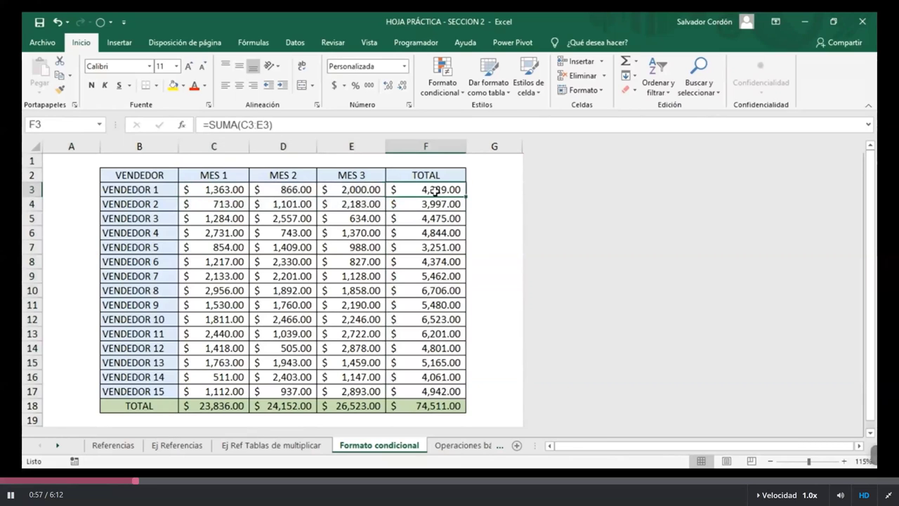
drag(436, 191, 397, 388)
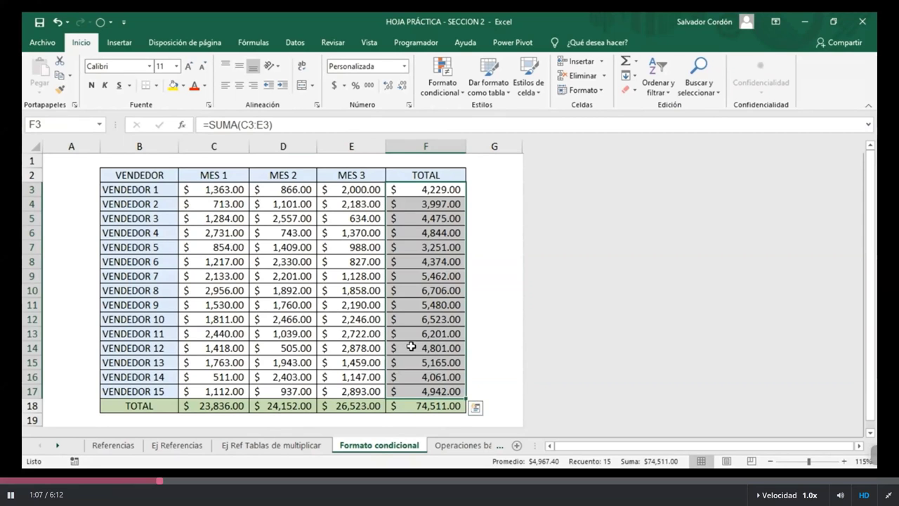
Reselect F3:F17 and bring up the Reglas para resaltar celdas submenu of Formato condicional
click(411, 347)
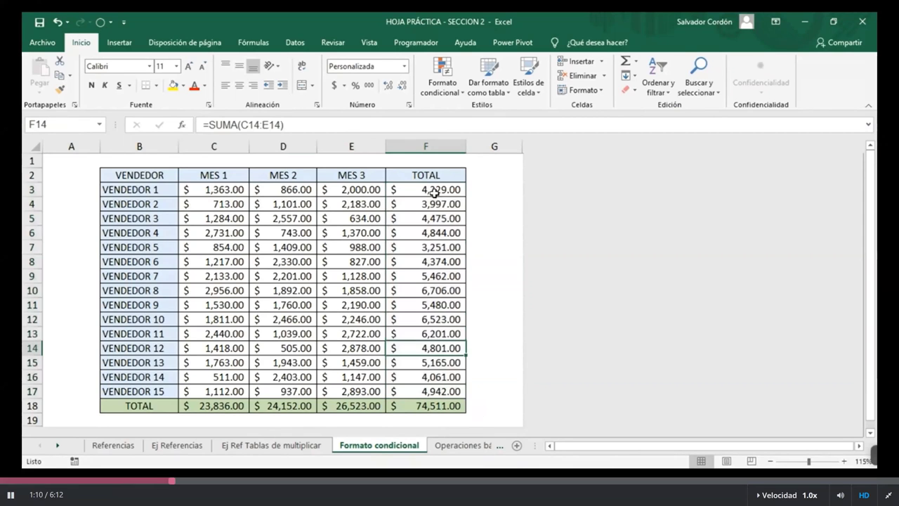
drag(435, 192, 440, 394)
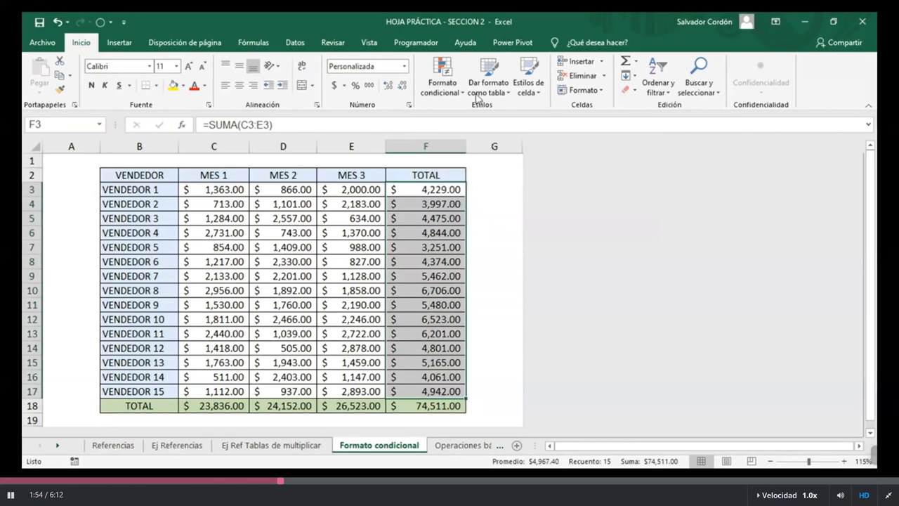
click(442, 83)
mouse_move(547, 121)
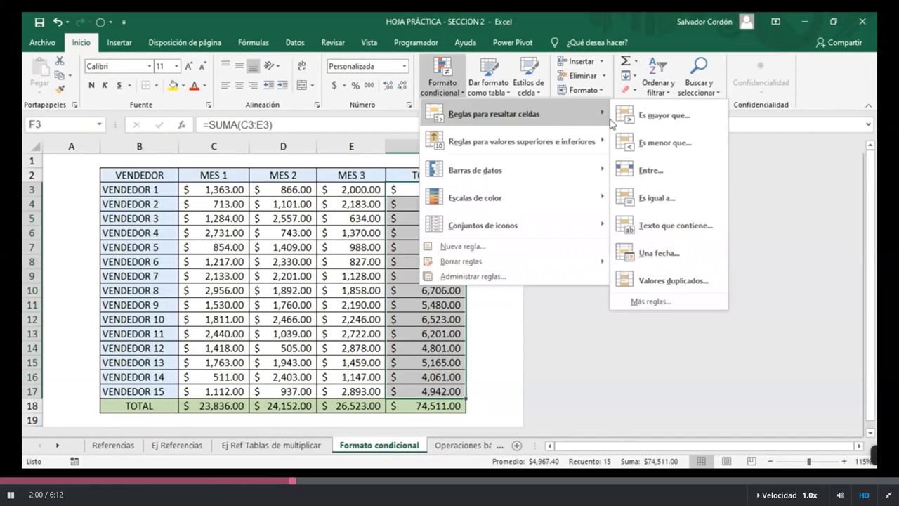
Set up an 'Es mayor que' rule with threshold 4000 and green fill with dark green text
click(664, 116)
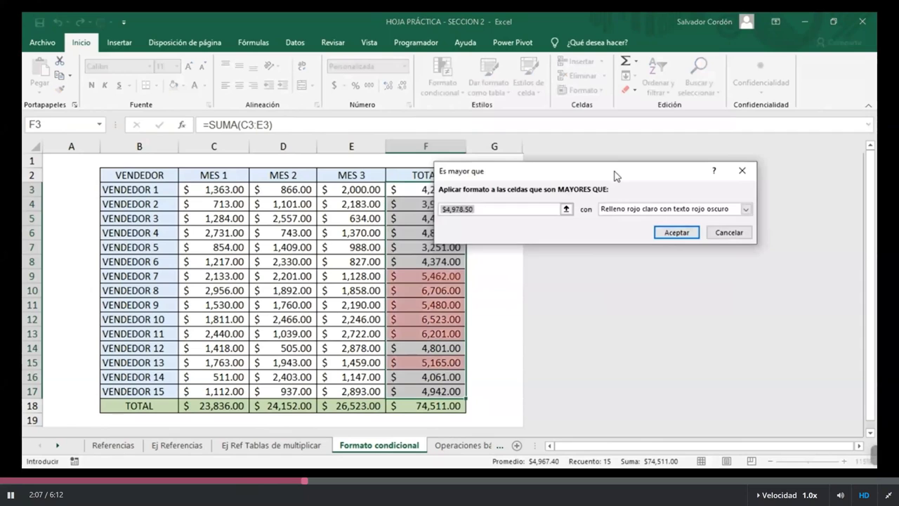
drag(614, 175, 659, 201)
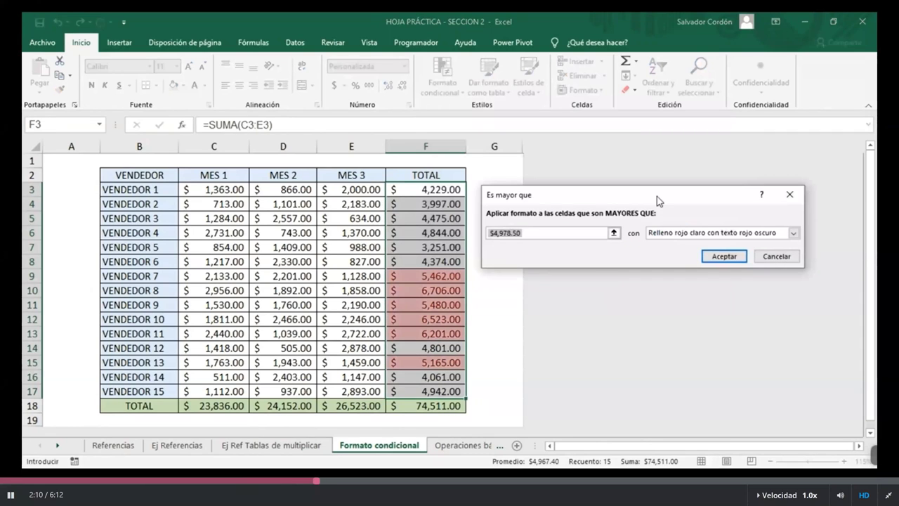
click(506, 232)
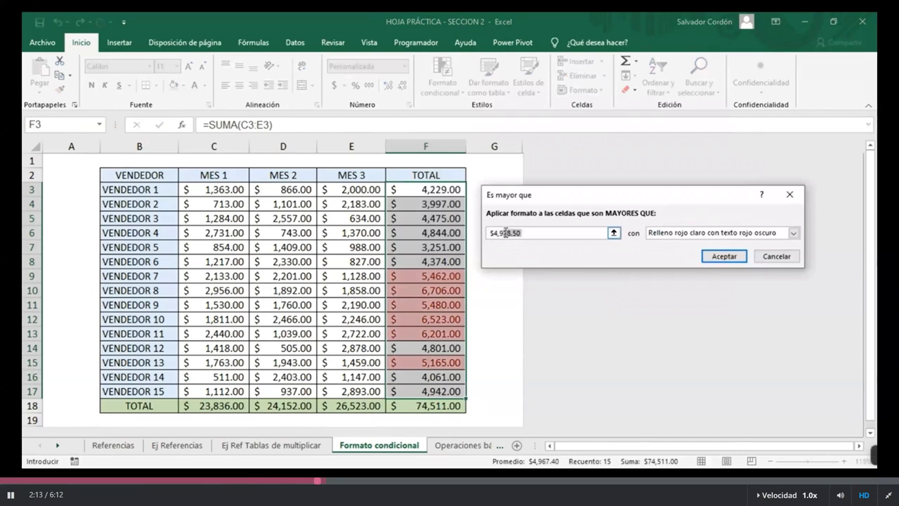
drag(506, 233, 479, 236)
text(4000)
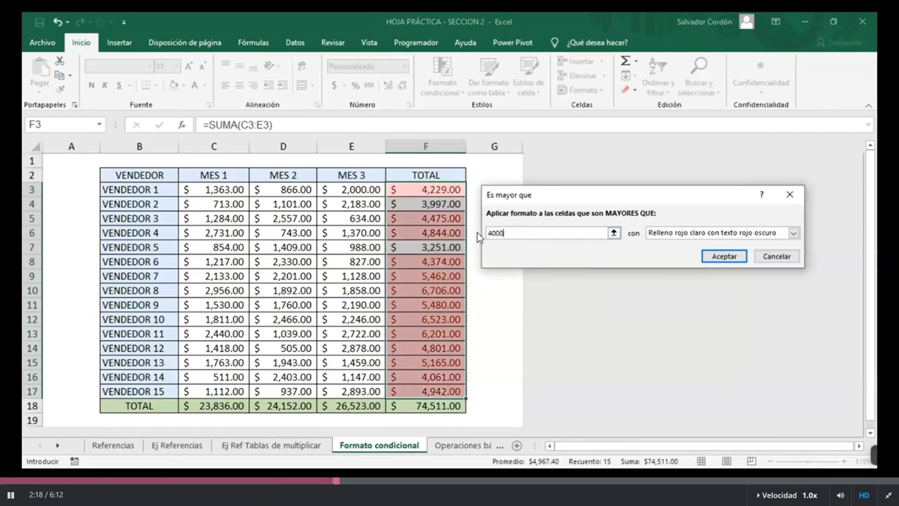
click(794, 232)
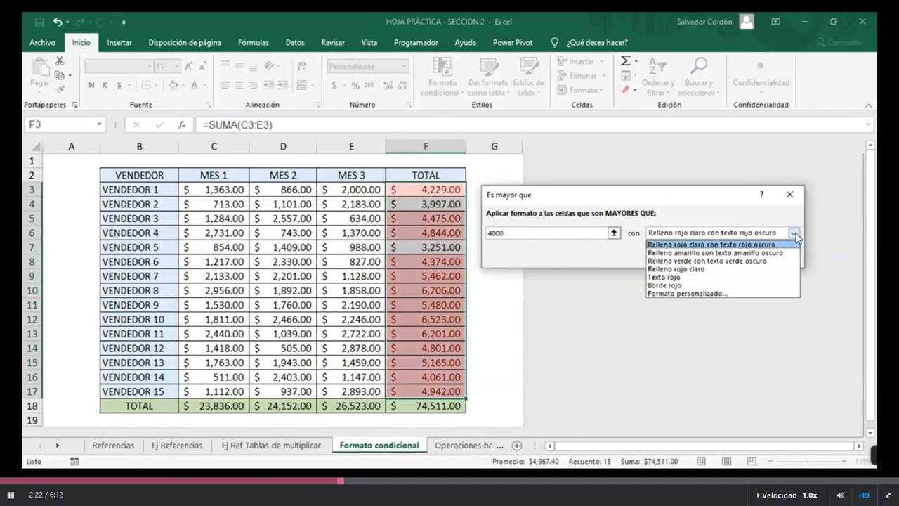
click(687, 263)
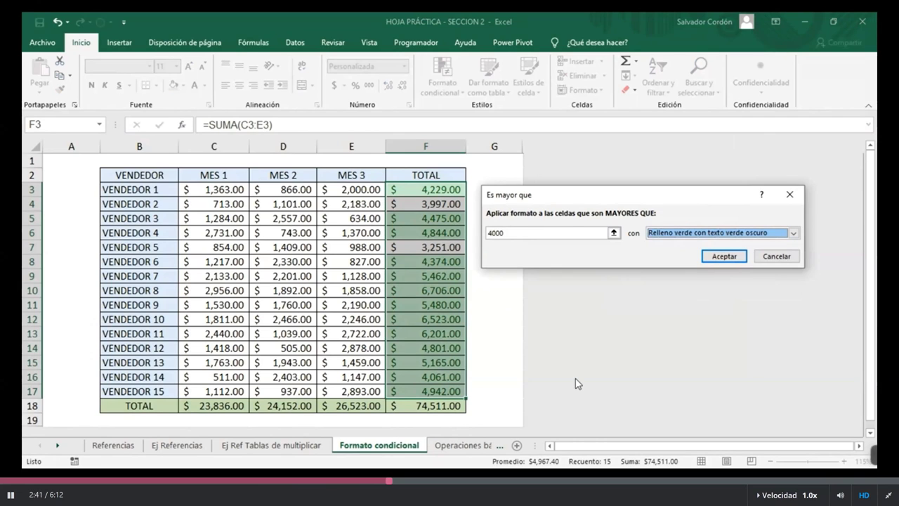
Change the threshold to 4500, apply the green rule, and deselect the range
click(519, 238)
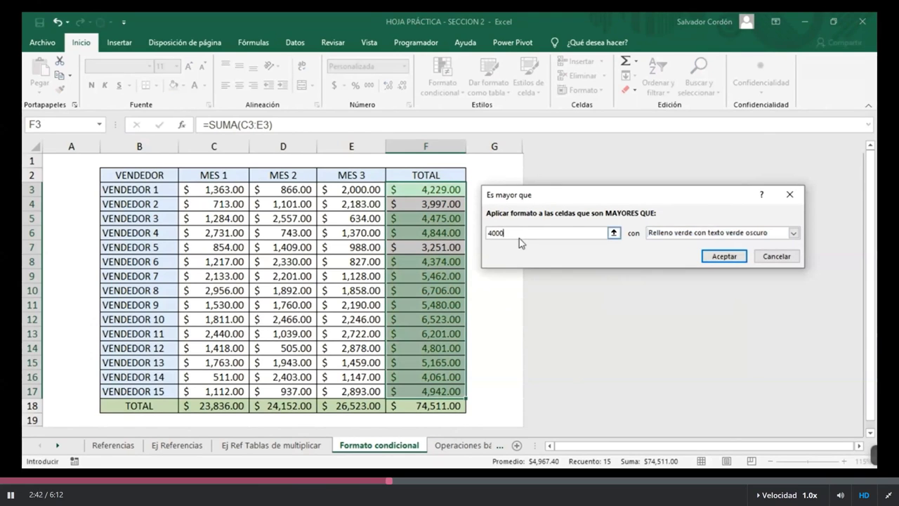
key(BackSpace)
key(BackSpace)
key(BackSpace)
text(30)
key(BackSpace)
key(BackSpace)
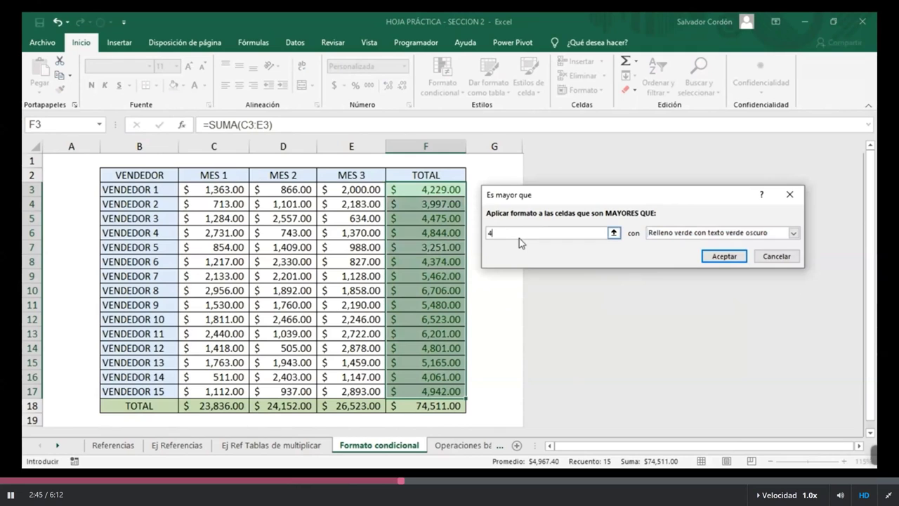
text(500)
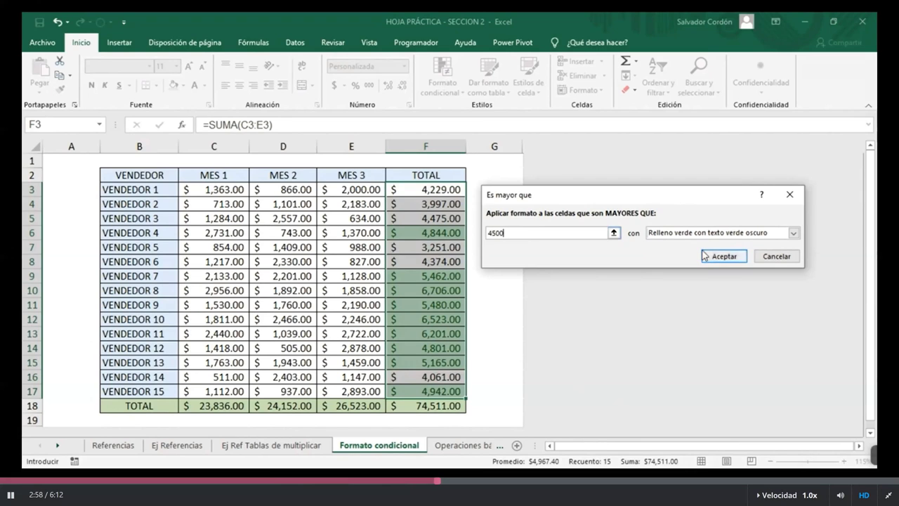
click(716, 257)
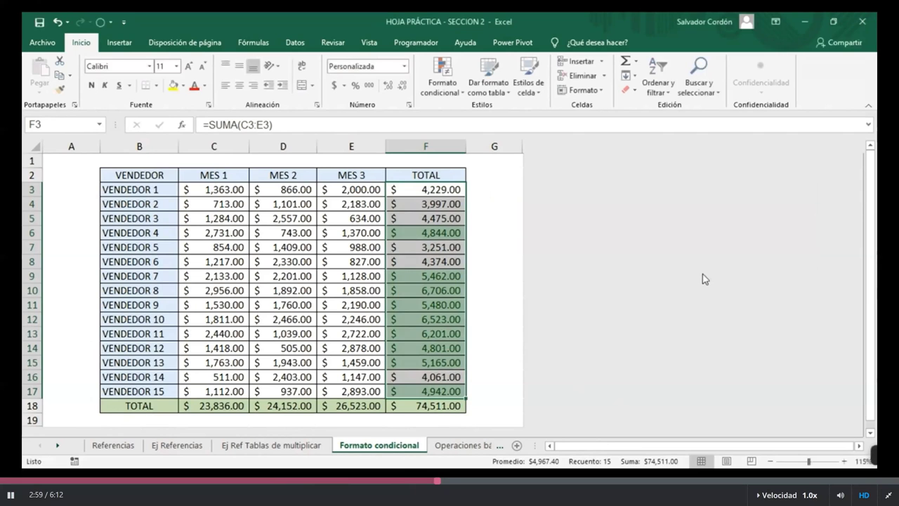
click(426, 192)
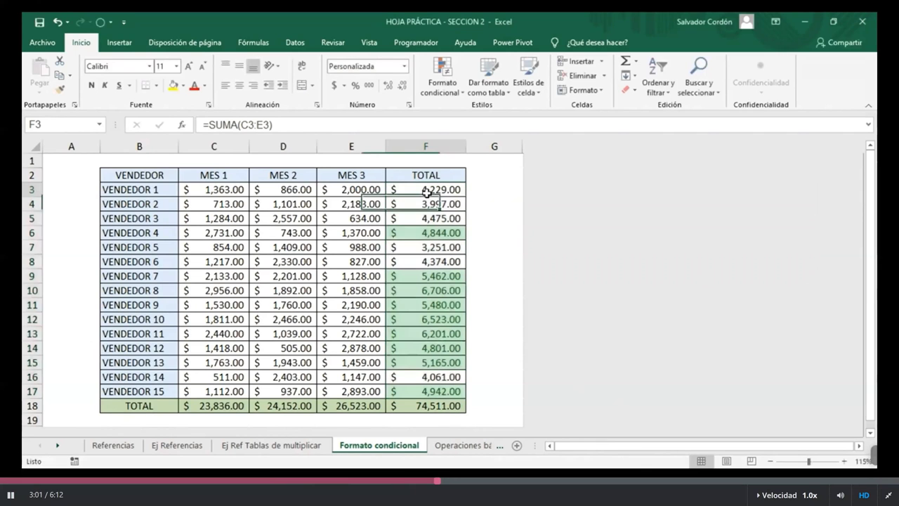
Add an 'Es menor que' 4500 rule with light red fill and dark red text to F3:F17
drag(426, 191, 426, 391)
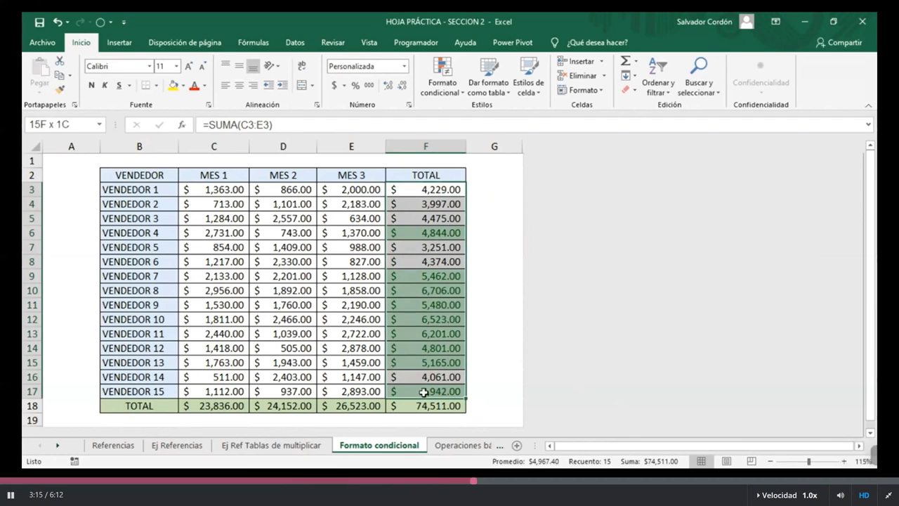
click(442, 88)
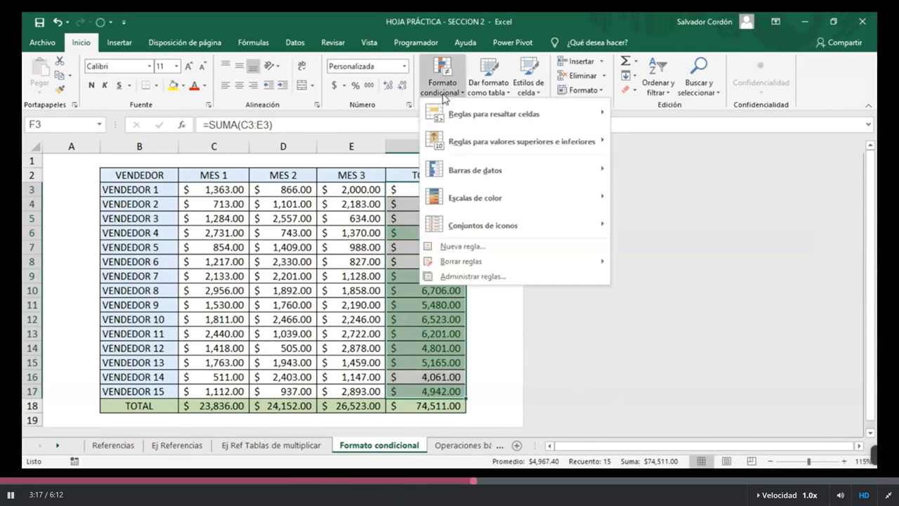
mouse_move(506, 113)
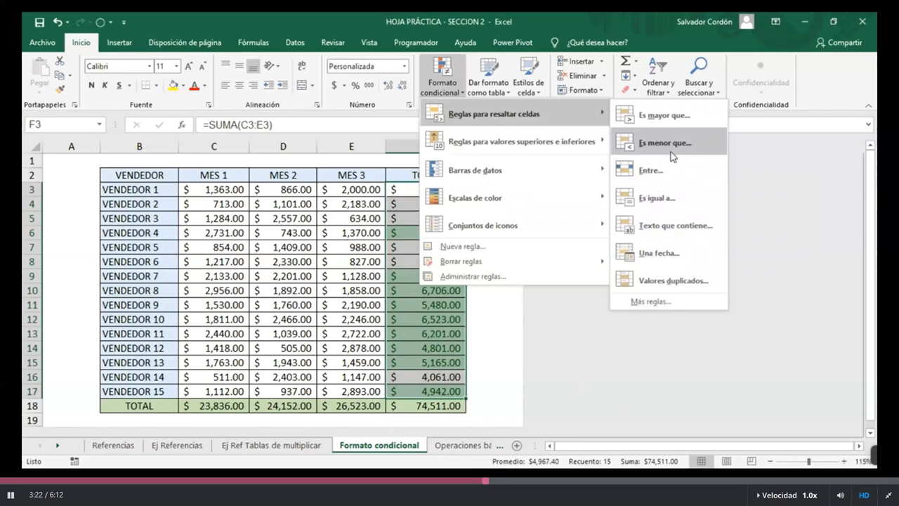
click(665, 142)
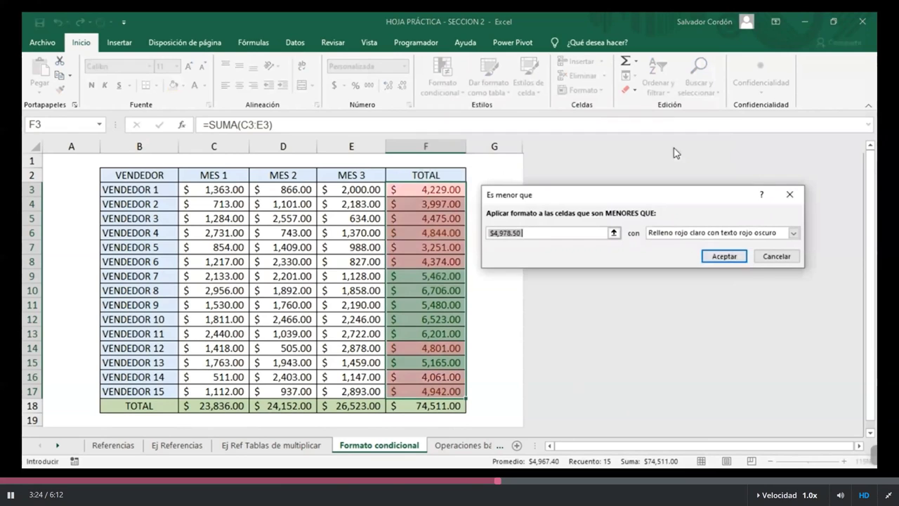
click(533, 234)
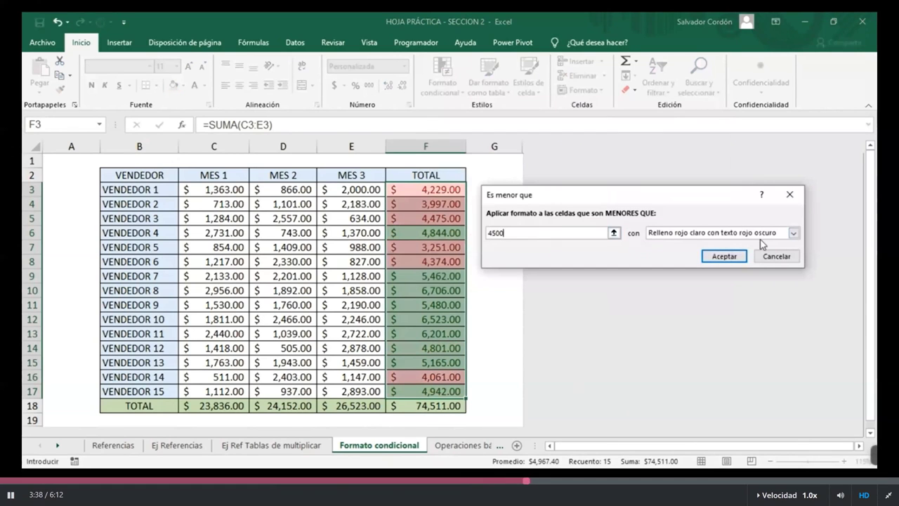
click(724, 256)
click(417, 324)
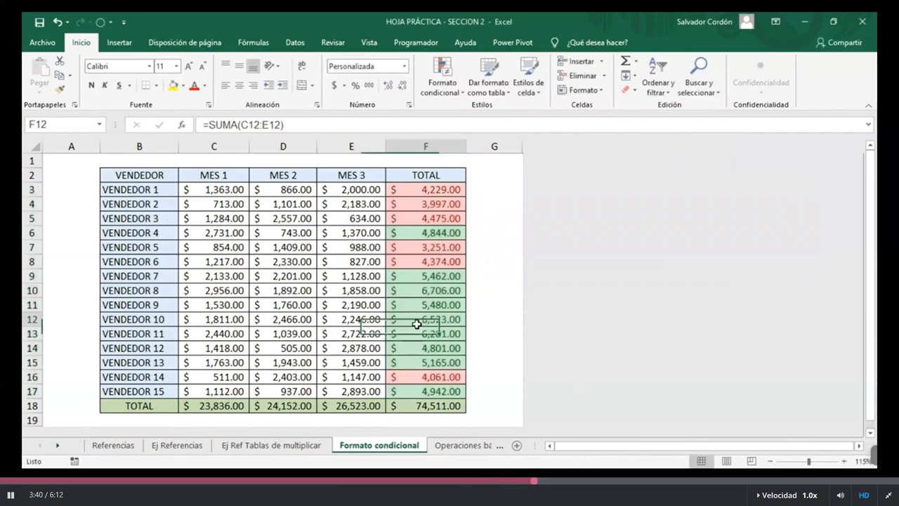
Click cell C12 and another cell, then reselect the totals F3:F17
click(188, 317)
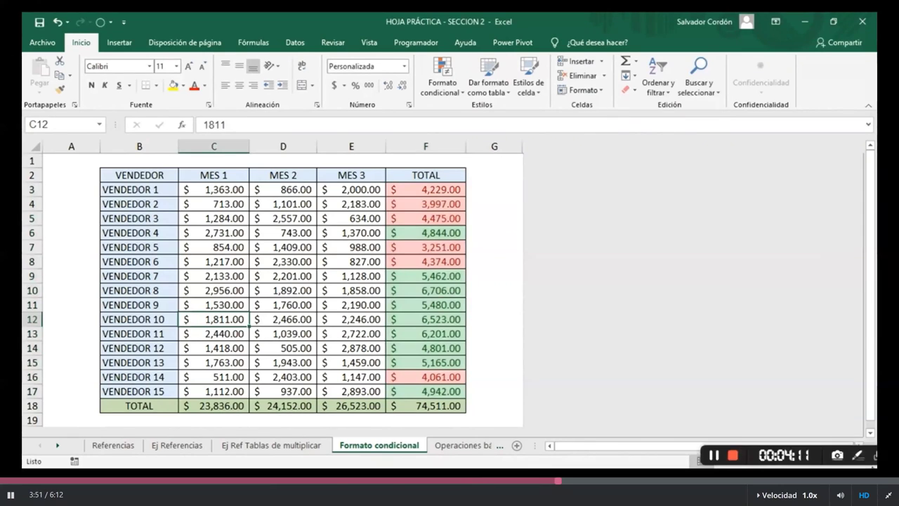
click(283, 261)
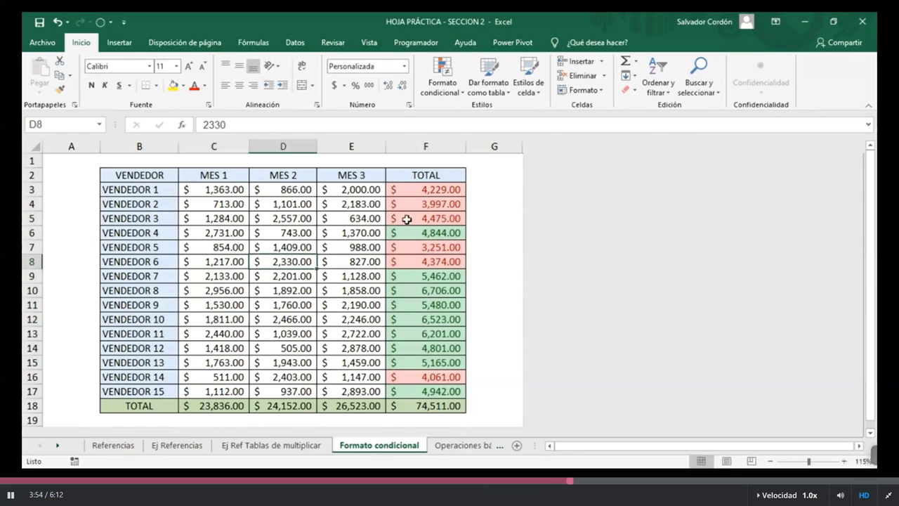
drag(426, 190, 426, 391)
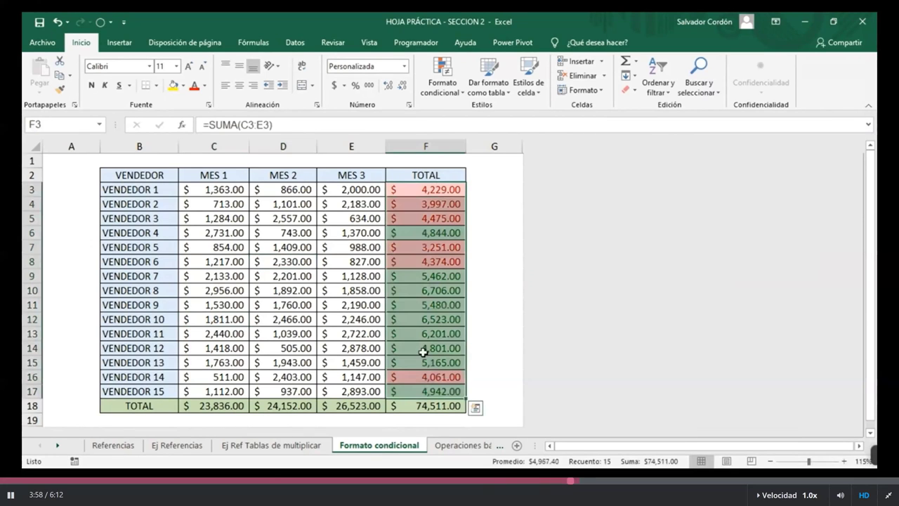
Remove every conditional formatting rule from the selected totals F3:F17
click(448, 90)
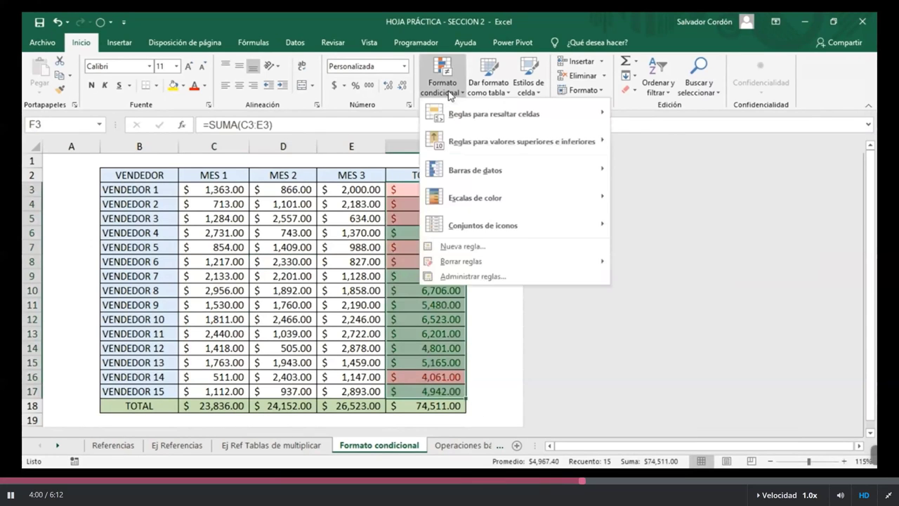
mouse_move(545, 121)
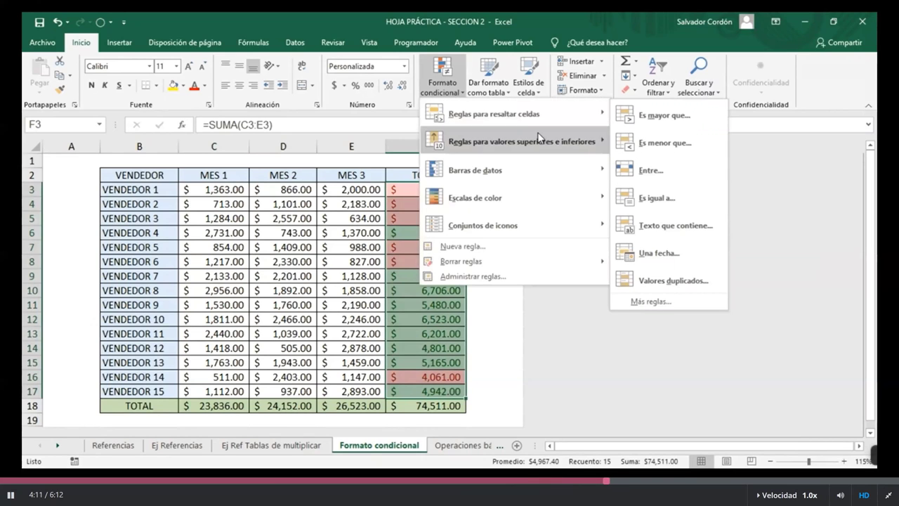
mouse_move(530, 147)
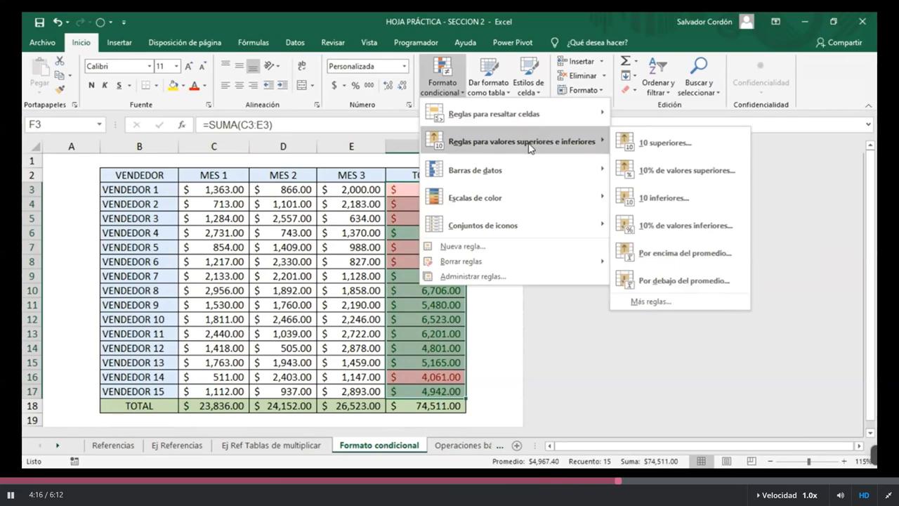
mouse_move(486, 225)
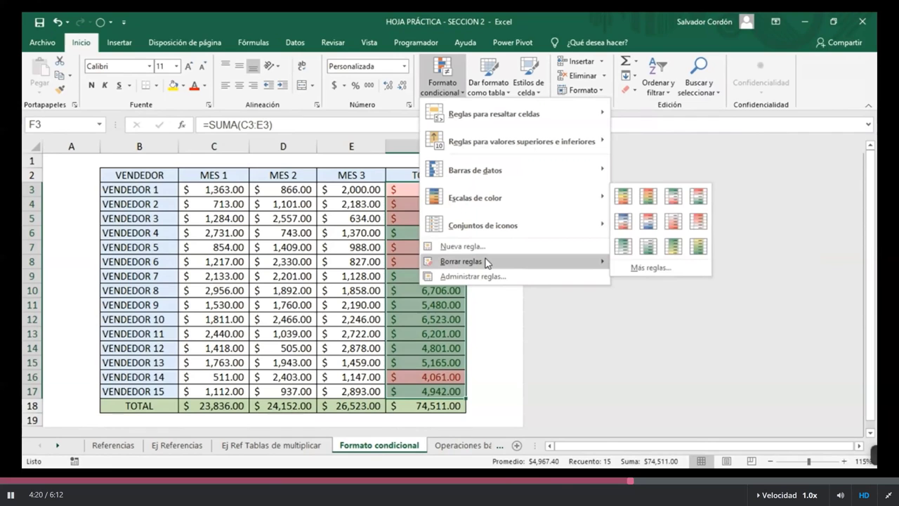
mouse_move(486, 262)
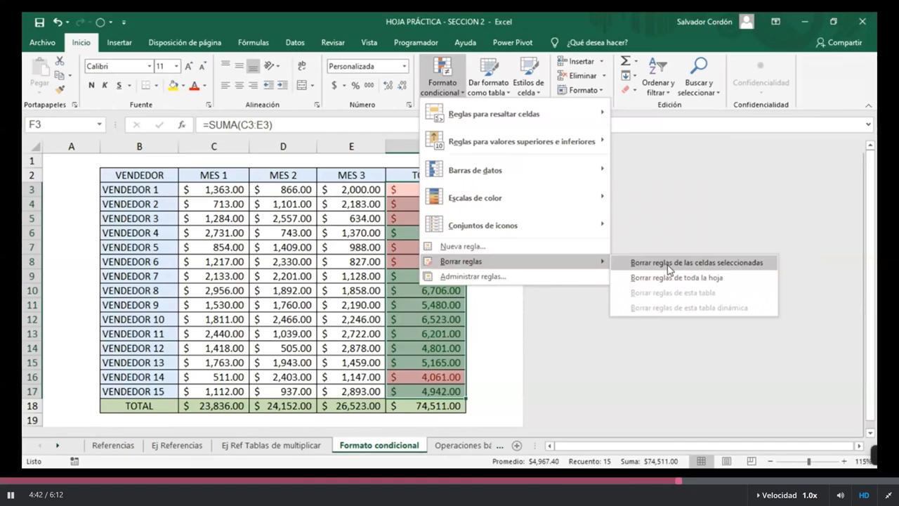
click(670, 265)
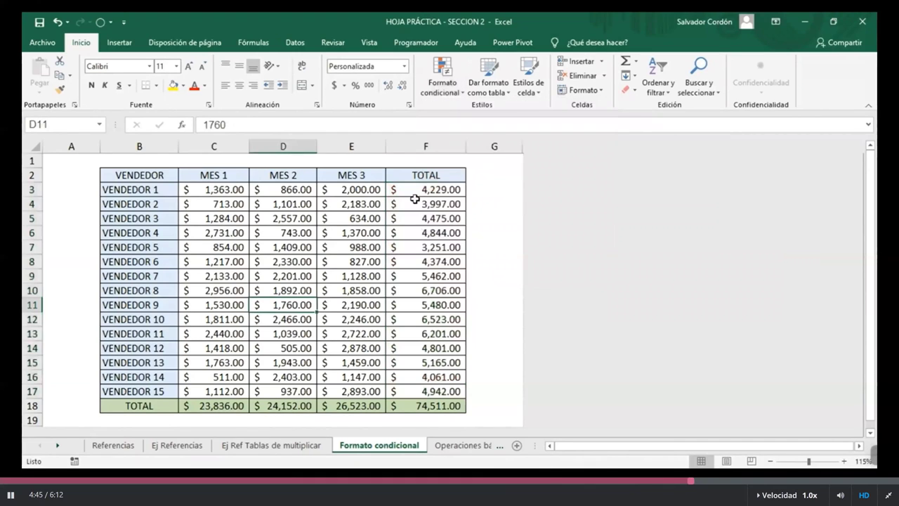
Select F3:F17 and start a Top 10 Items rule for the highest totals
drag(415, 191, 425, 391)
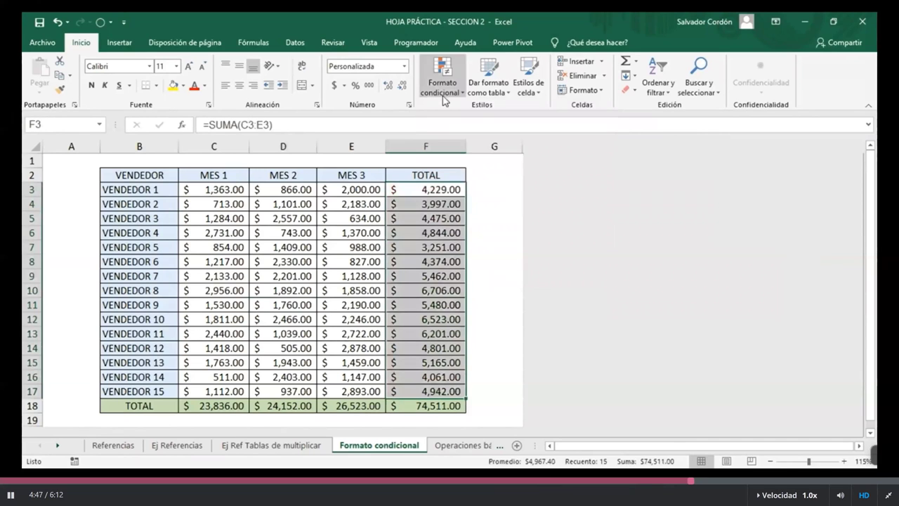
click(444, 100)
mouse_move(470, 146)
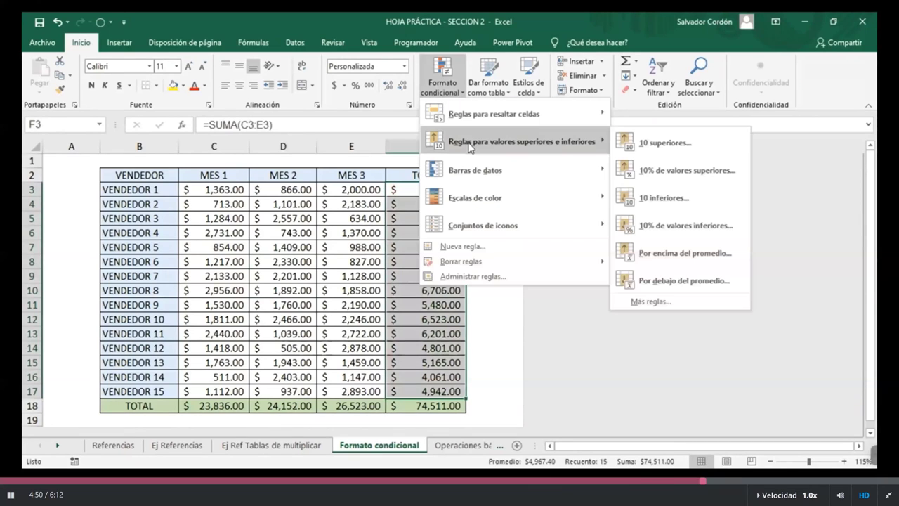
click(665, 143)
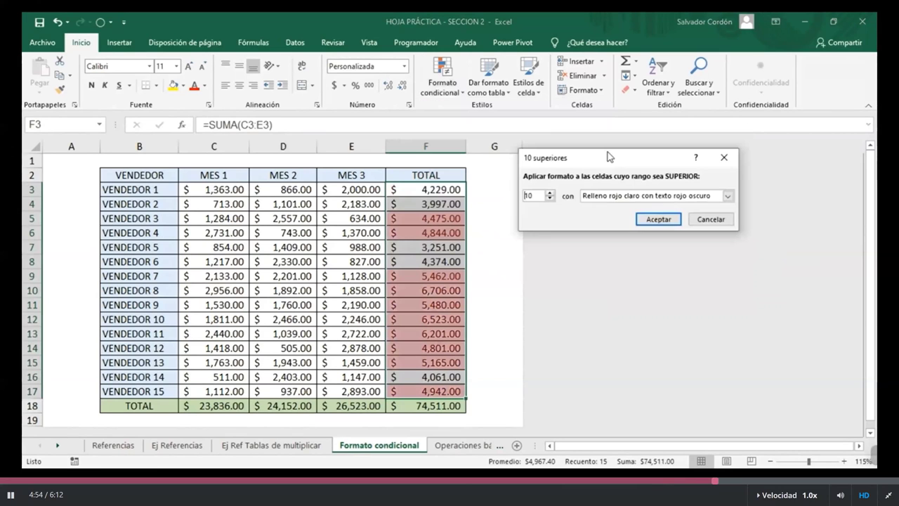
drag(609, 155, 586, 185)
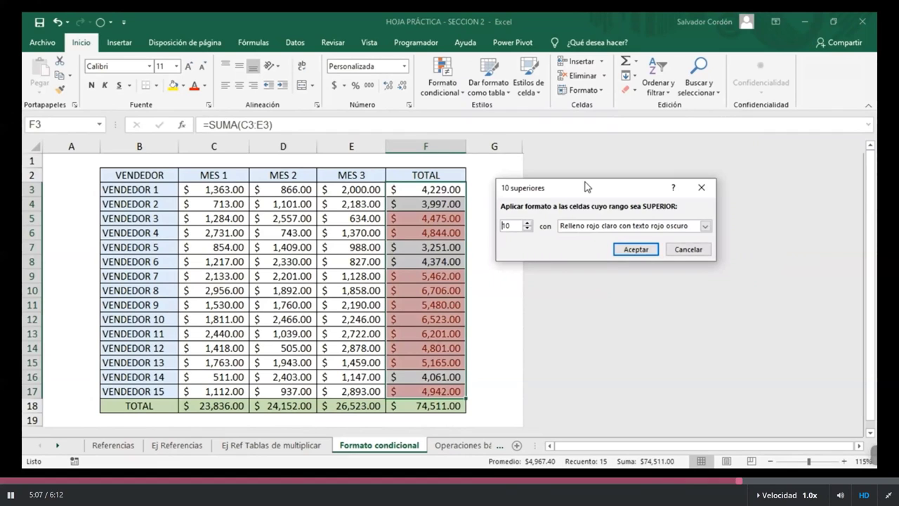
Set the top count to 5 with green fill and dark green text, and confirm
double_click(503, 228)
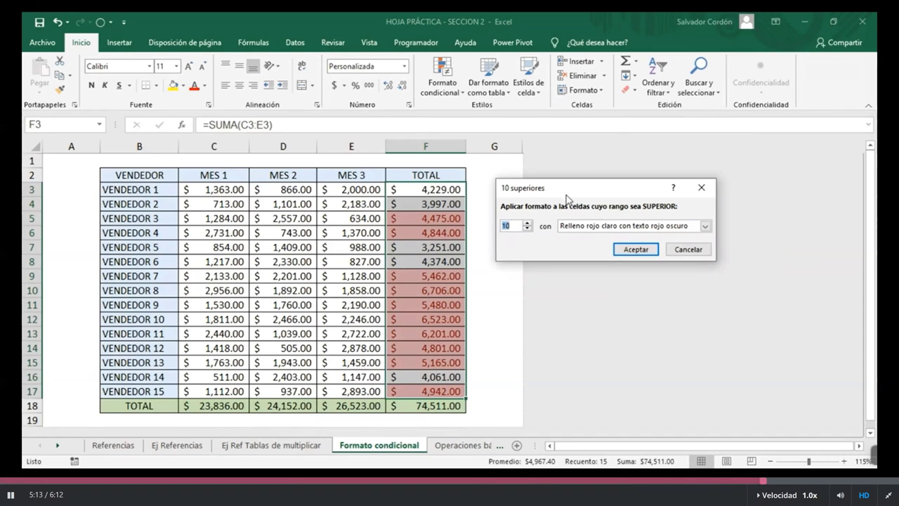
click(527, 229)
click(527, 229)
click(527, 228)
click(528, 229)
click(528, 229)
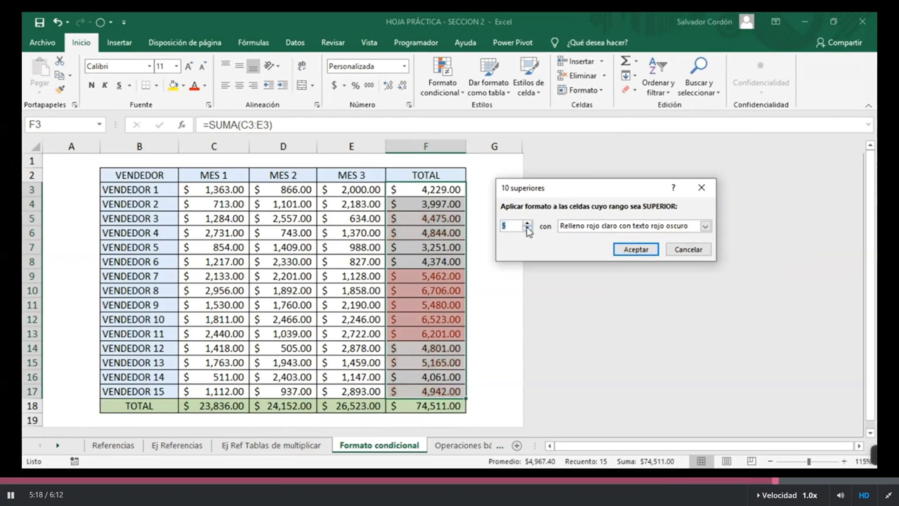
click(702, 226)
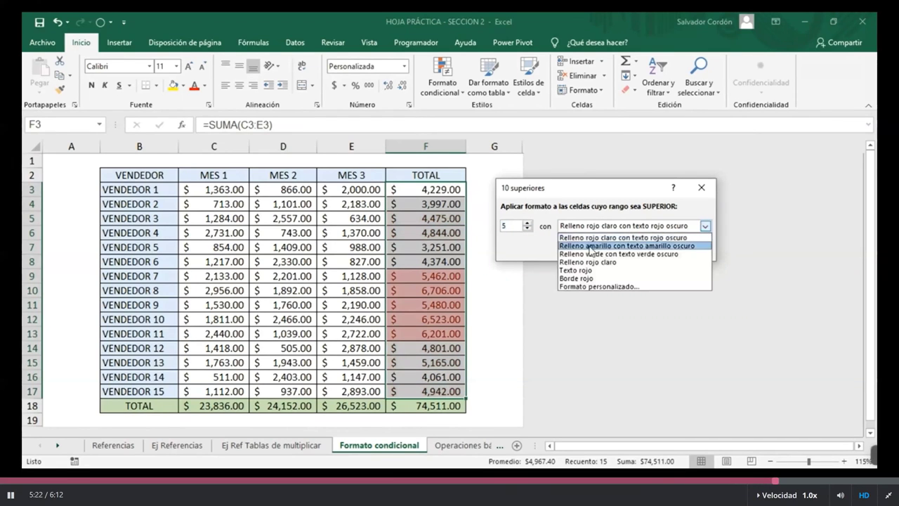
click(618, 253)
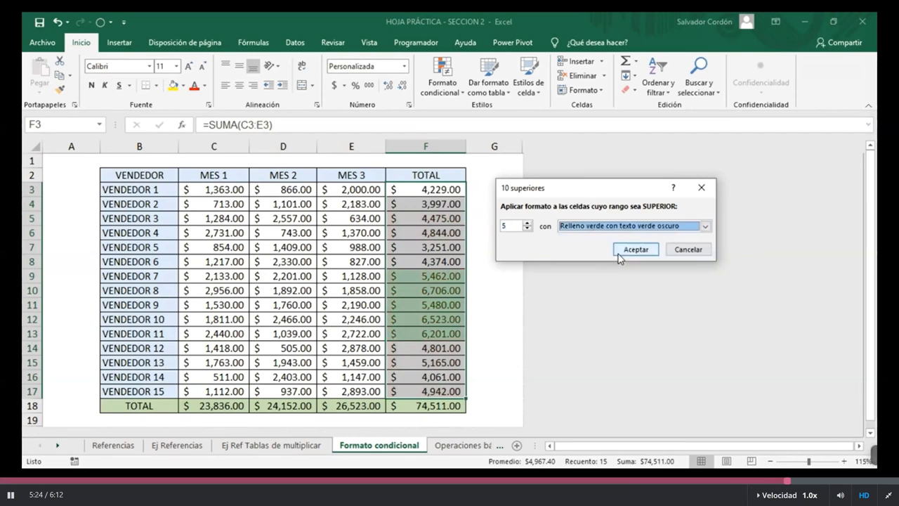
click(641, 250)
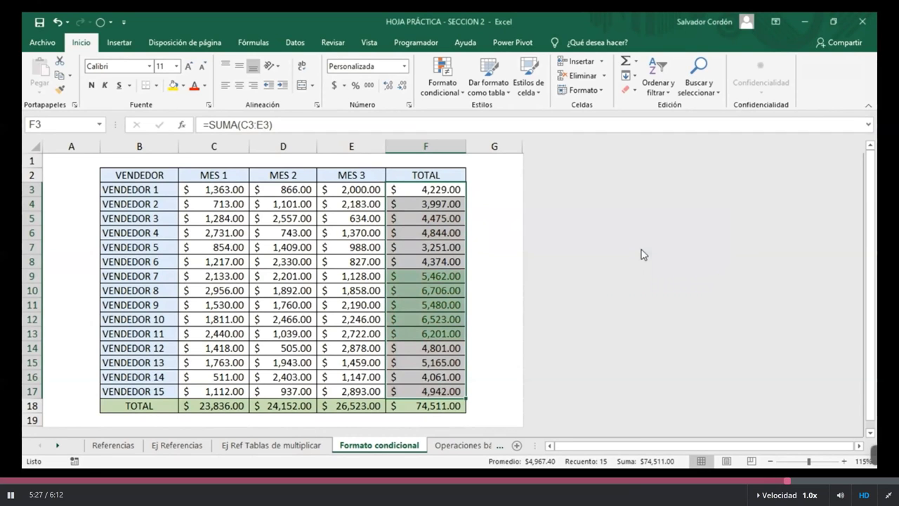
Add a Bottom 10 Items rule for the 5 lowest totals with light red fill and dark red text
click(442, 83)
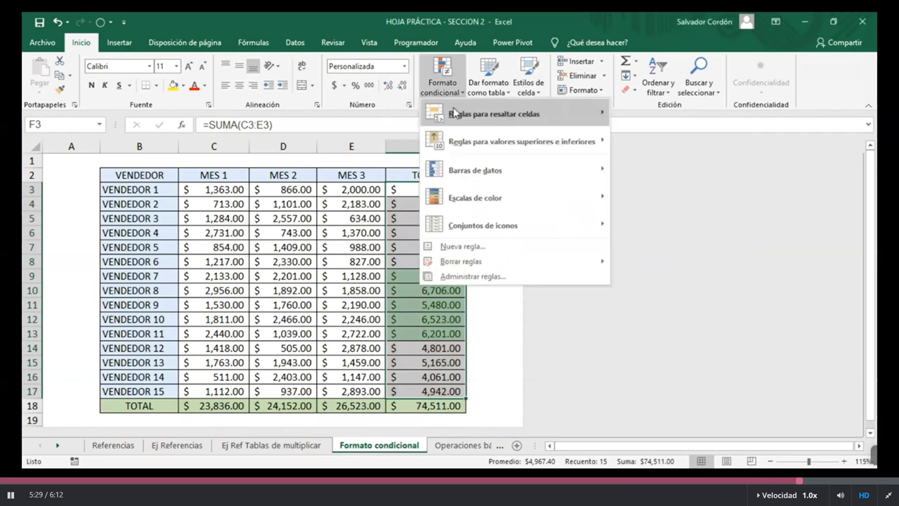
mouse_move(469, 144)
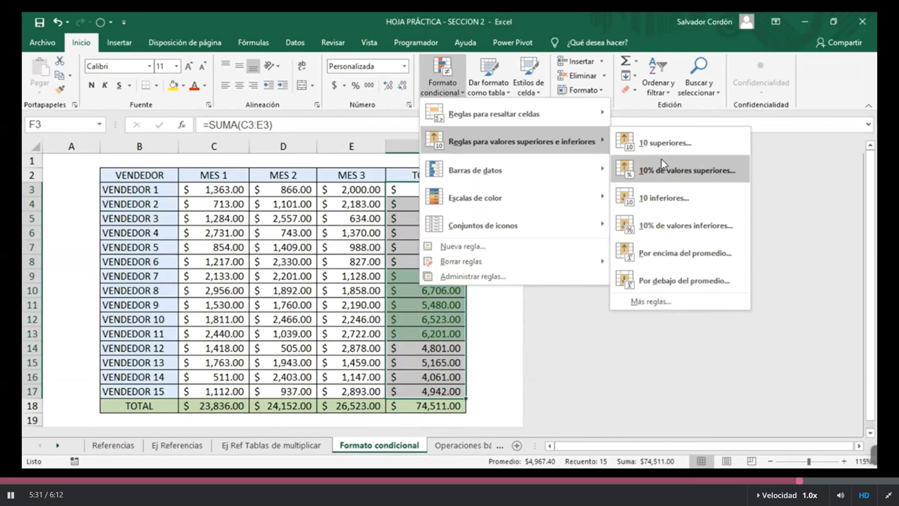
click(663, 198)
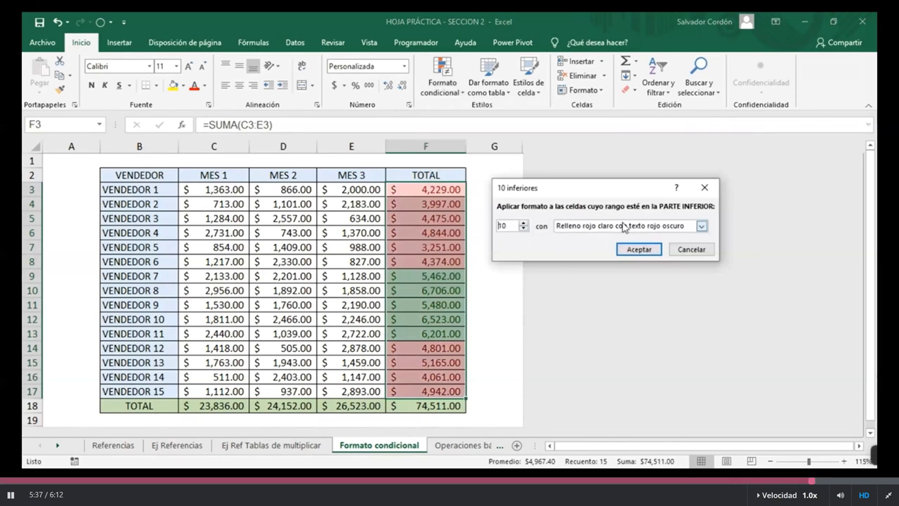
click(523, 229)
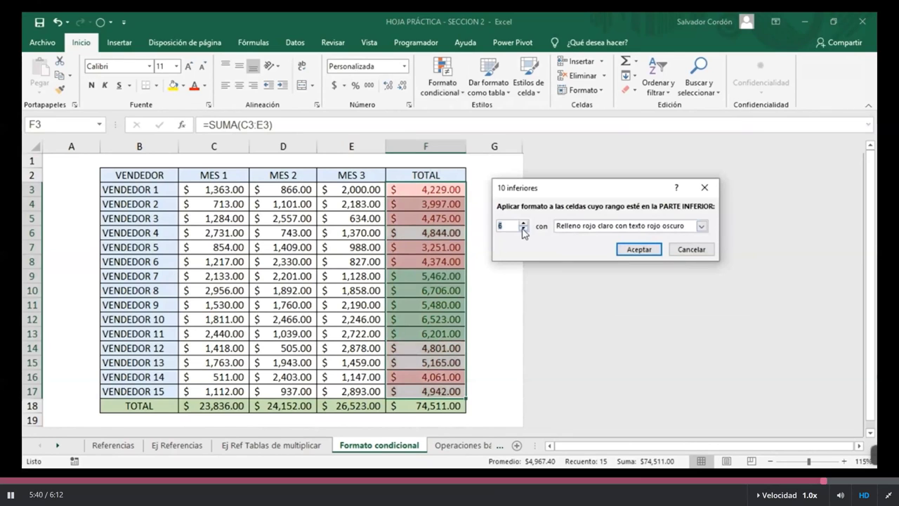
click(523, 229)
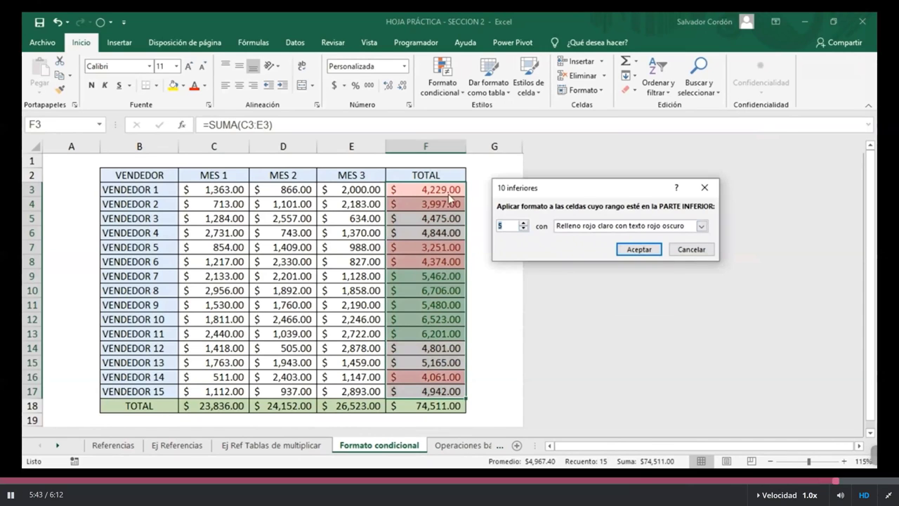
click(639, 249)
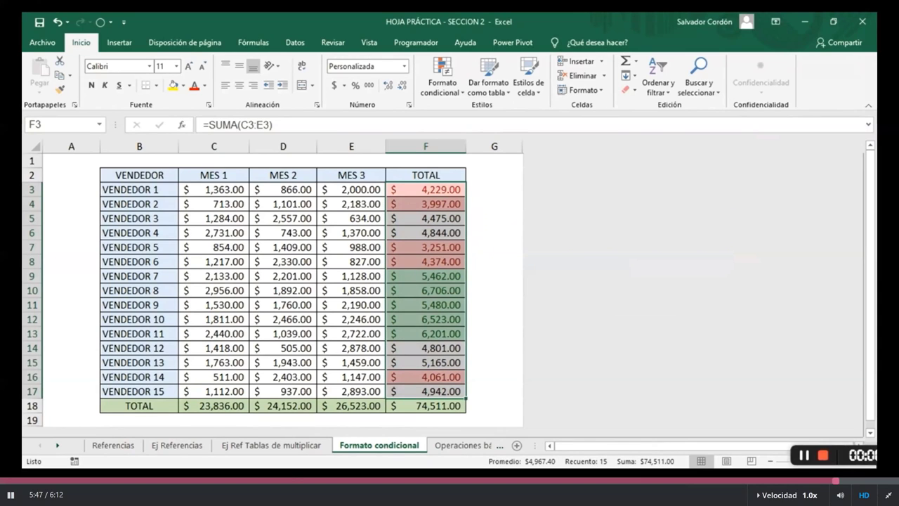
Deselect the totals to view the colour-coded result, then exit full-screen video
click(443, 276)
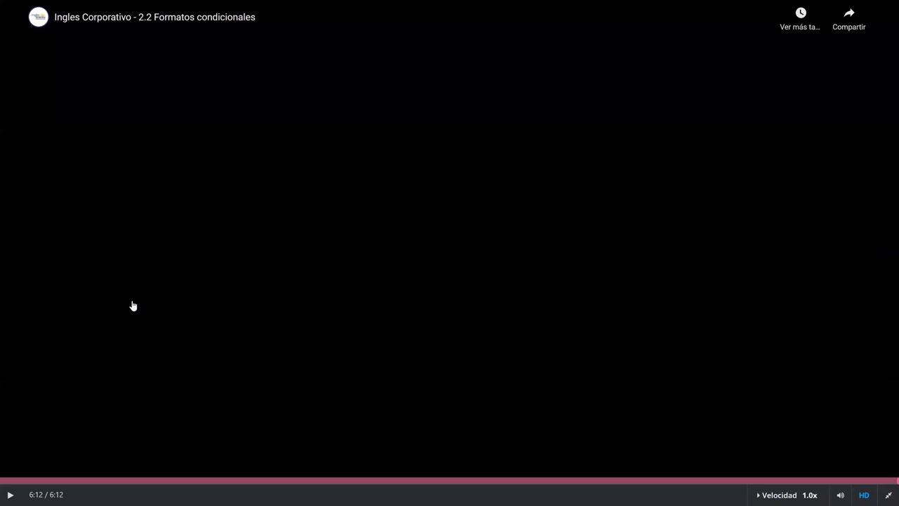
key(Escape)
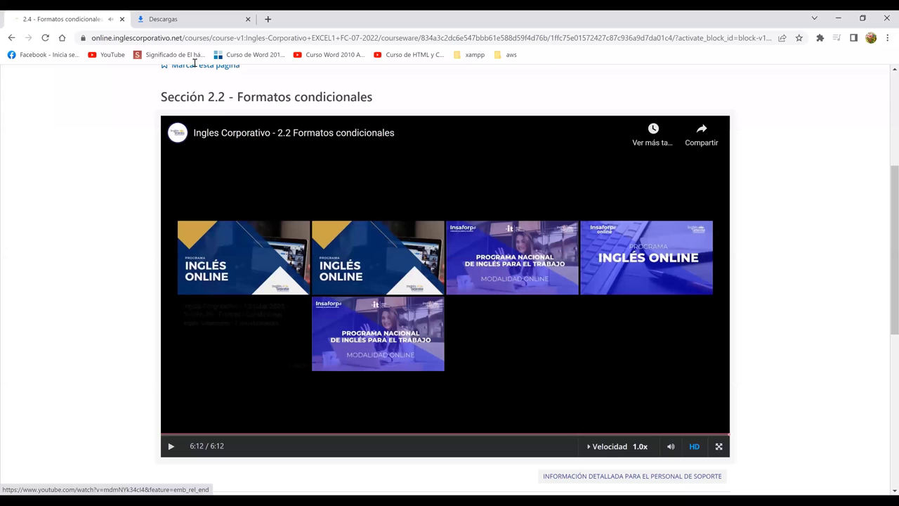
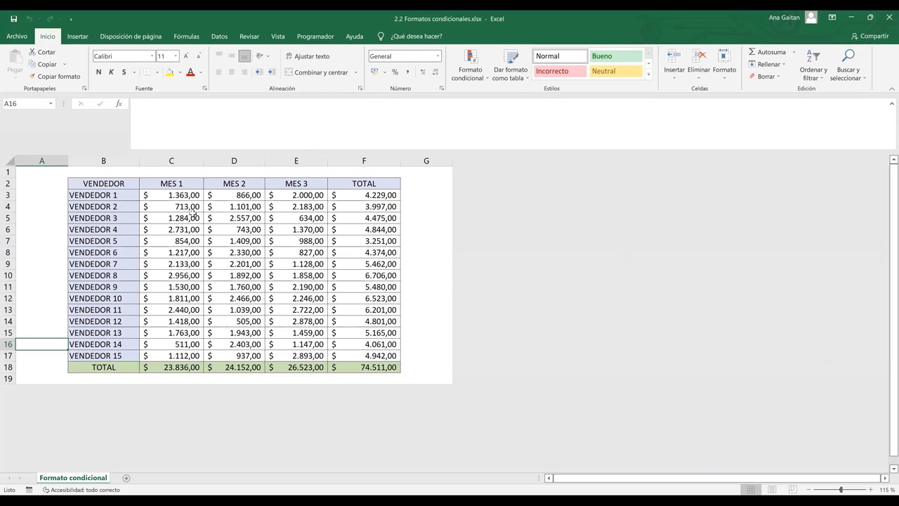
Give VENDEDOR 8's MES 1 value 2.956,00 in C10 a light green fill
click(189, 198)
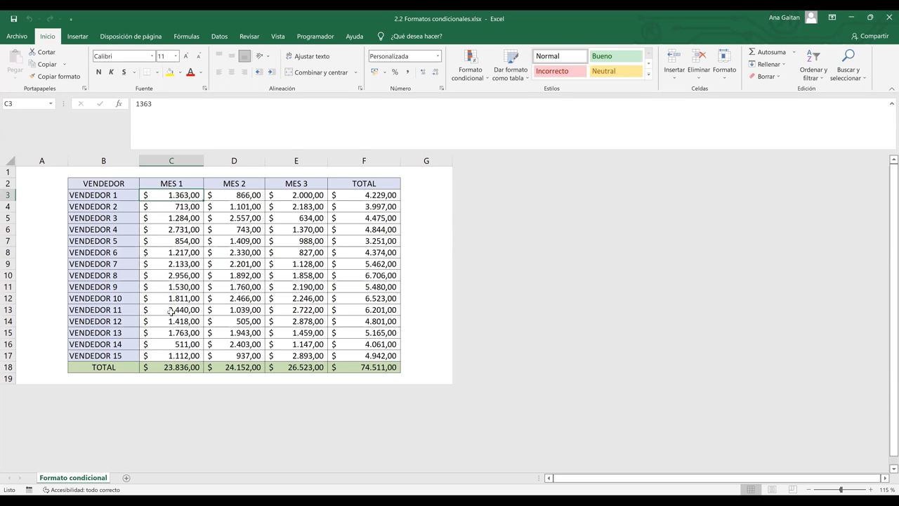
click(178, 279)
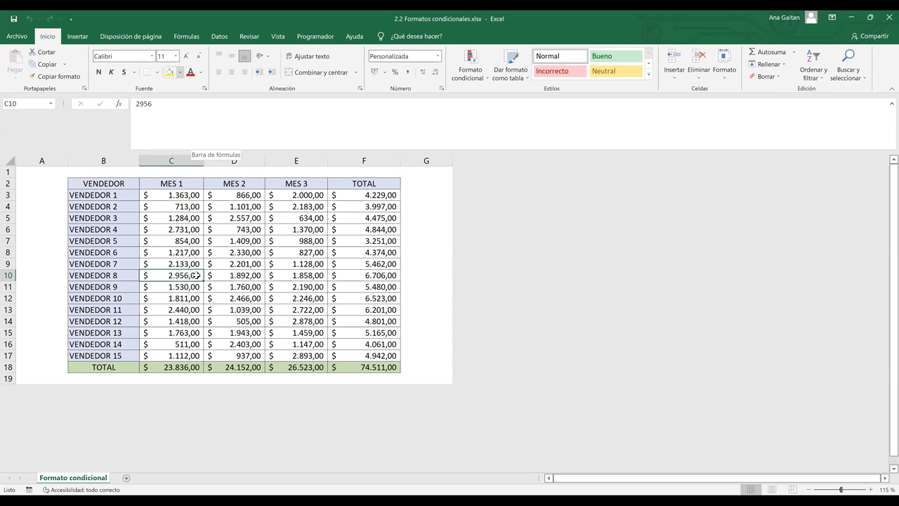
key(Return)
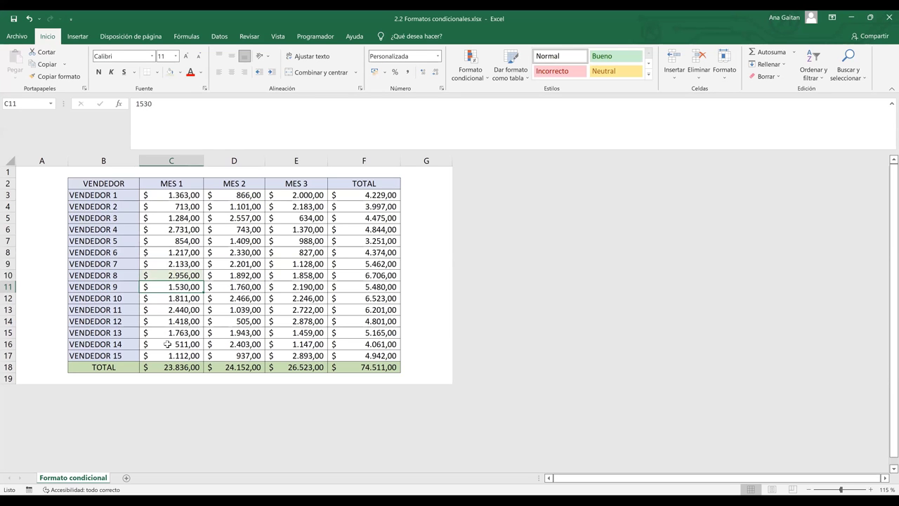
Fill VENDEDOR 14's MES 1 value 511,00 in C16 with red
click(167, 344)
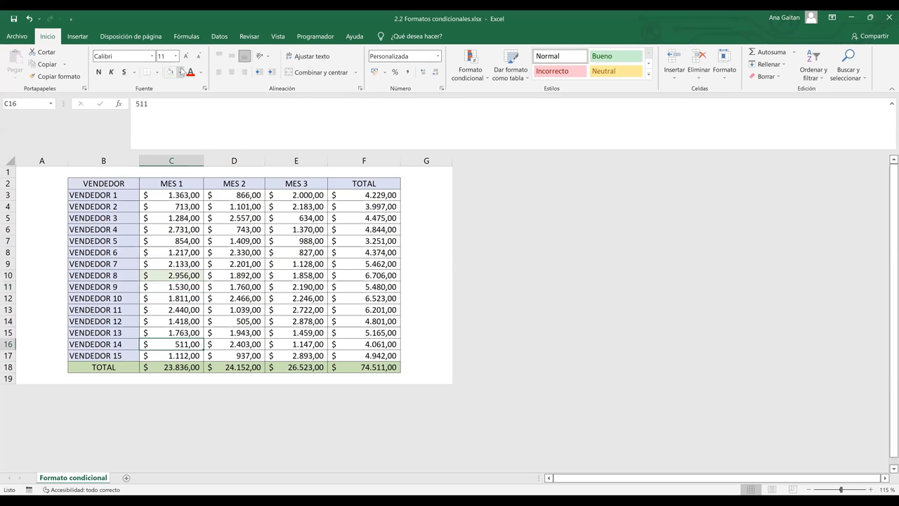
click(179, 72)
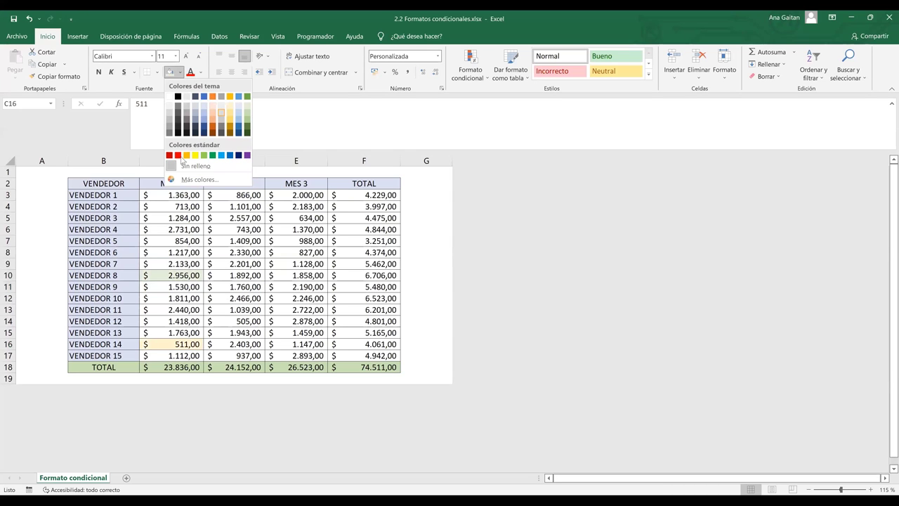
click(227, 333)
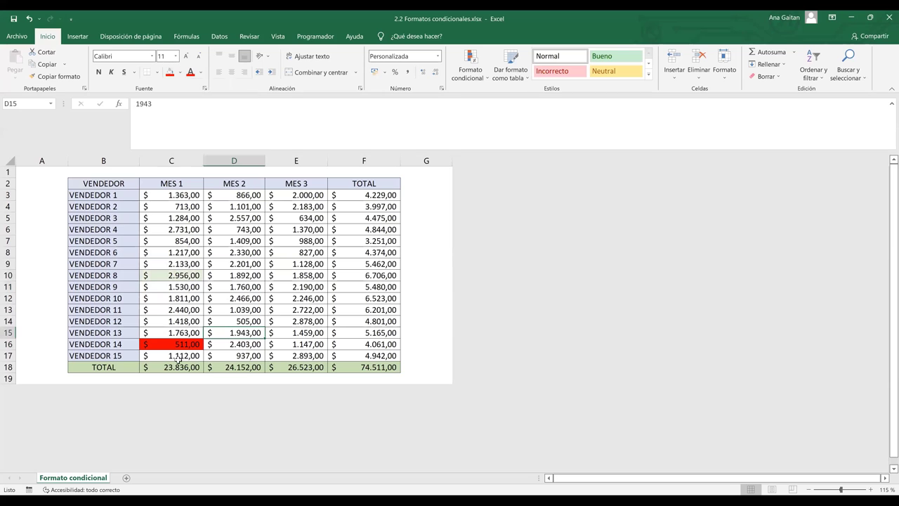
Undo the manual fills on C10 and C16
click(172, 344)
click(175, 276)
key(ctrl+c)
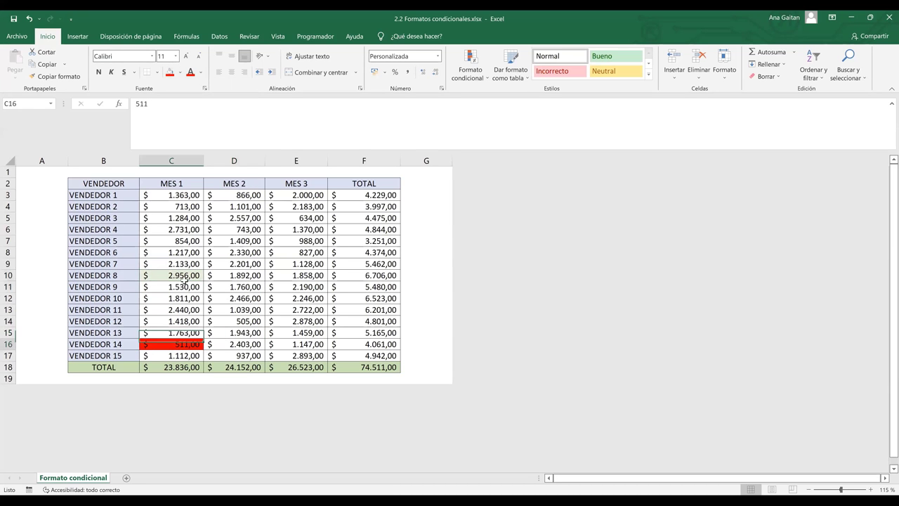
click(194, 307)
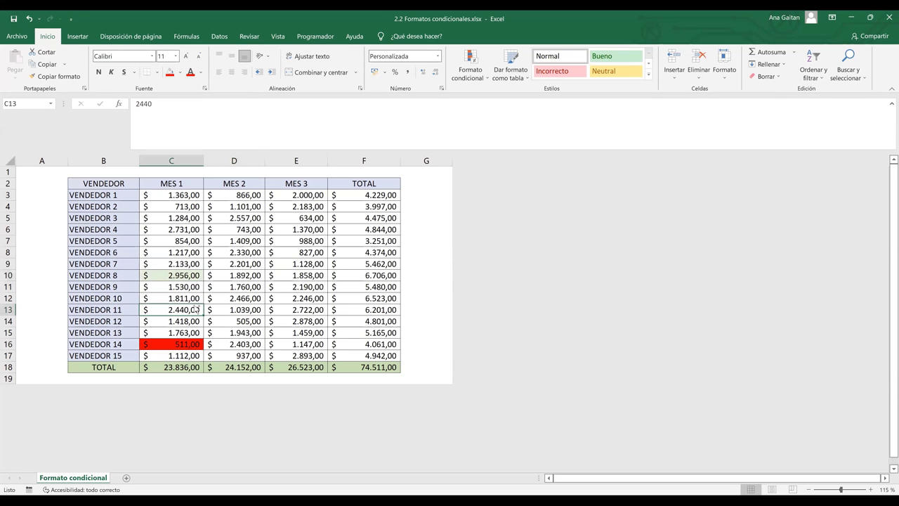
key(ctrl+z)
key(ctrl+z)
key(ctrl+z)
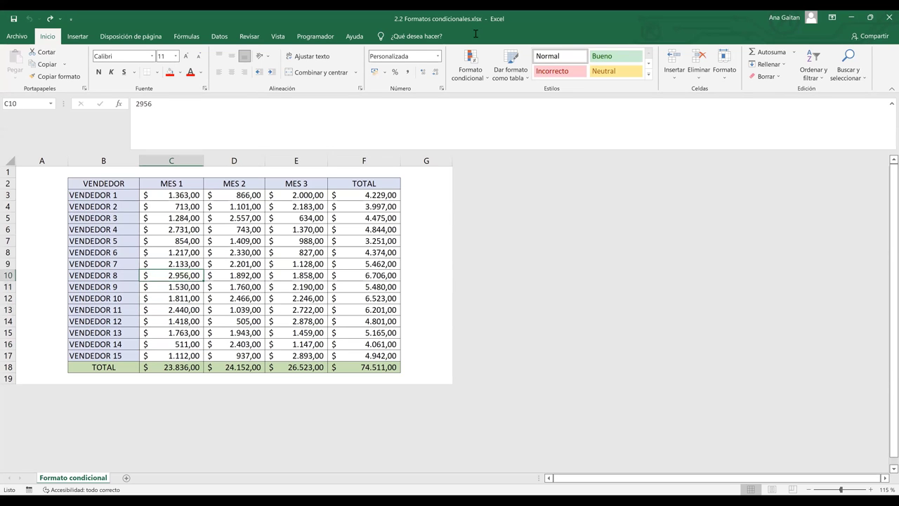
click(473, 73)
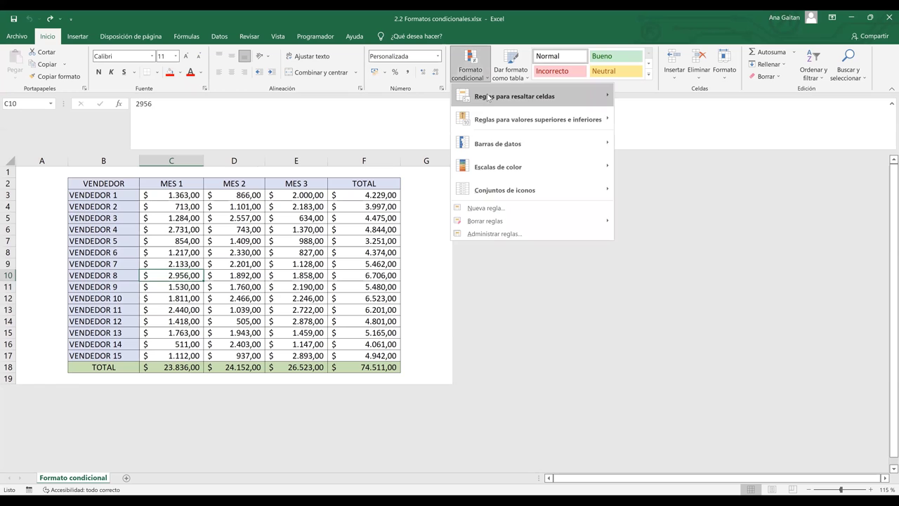
mouse_move(491, 102)
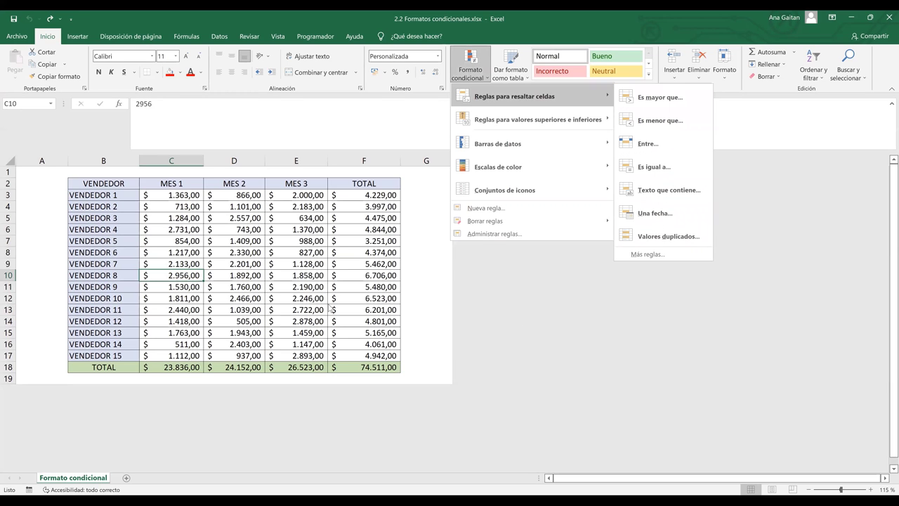
click(222, 215)
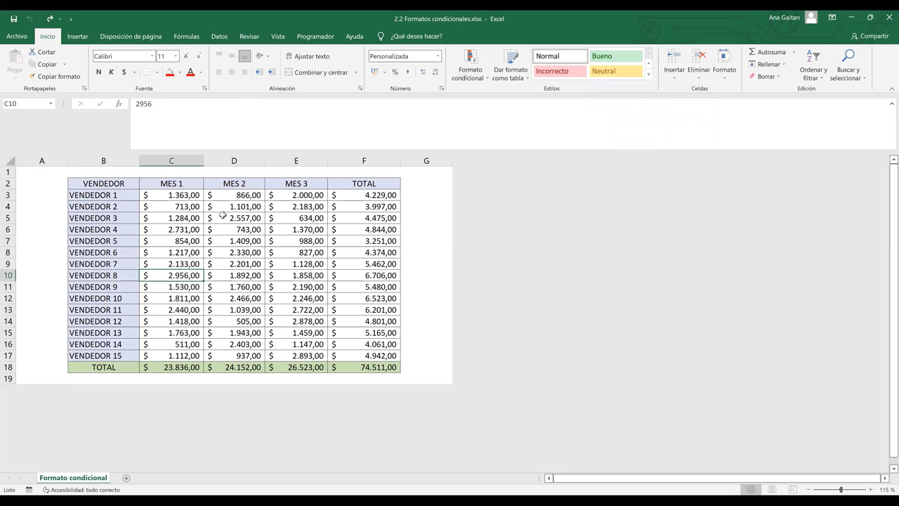
click(222, 216)
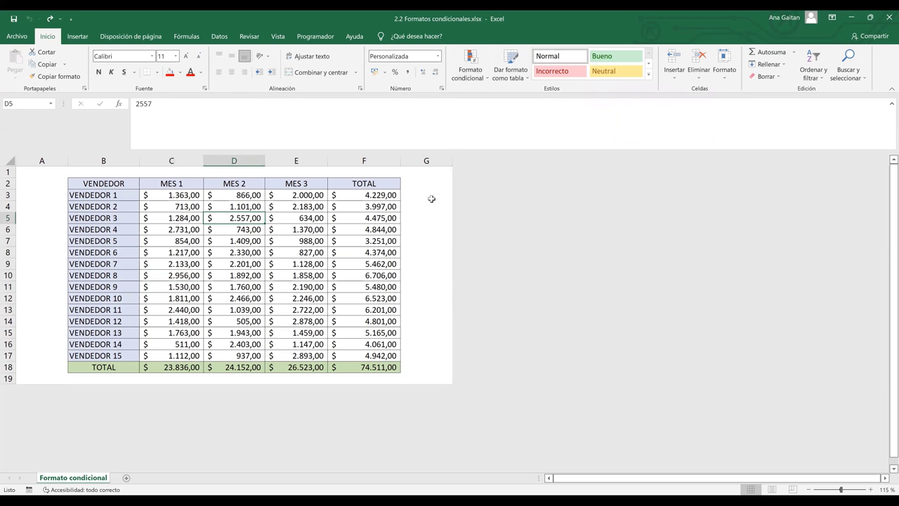
click(431, 198)
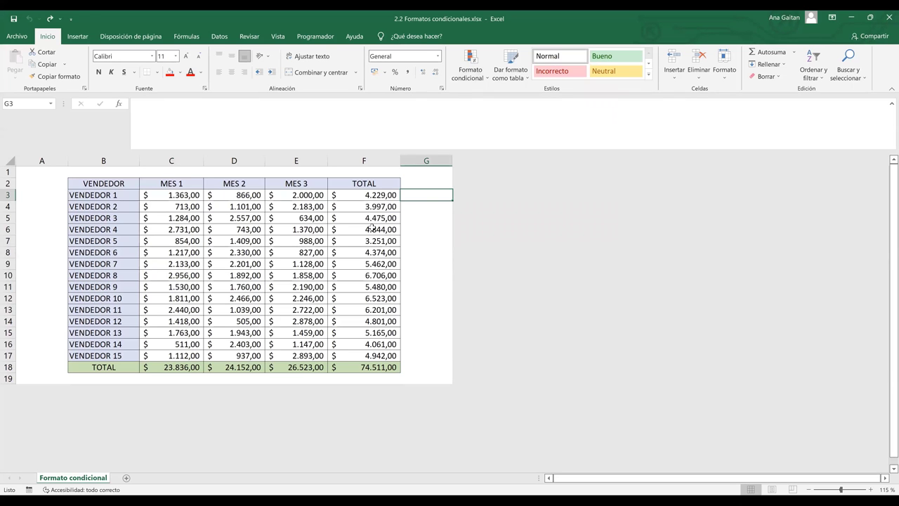
click(430, 240)
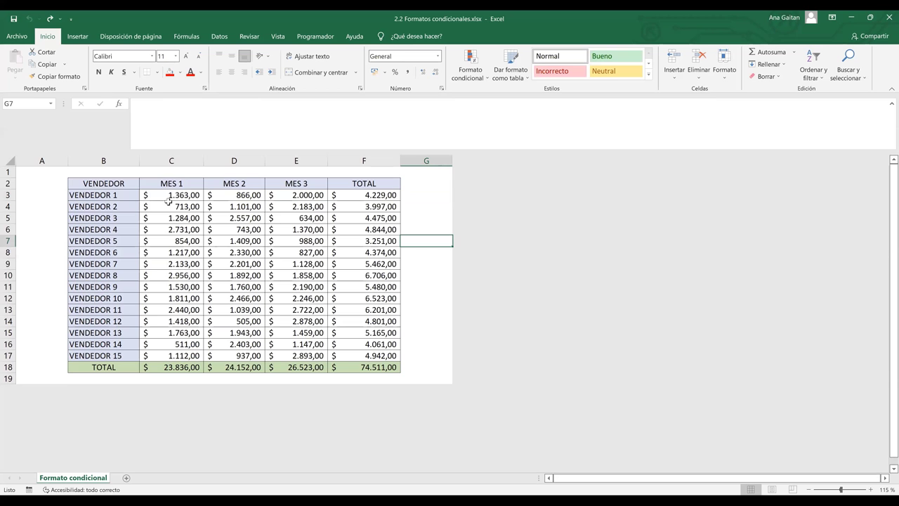
click(168, 197)
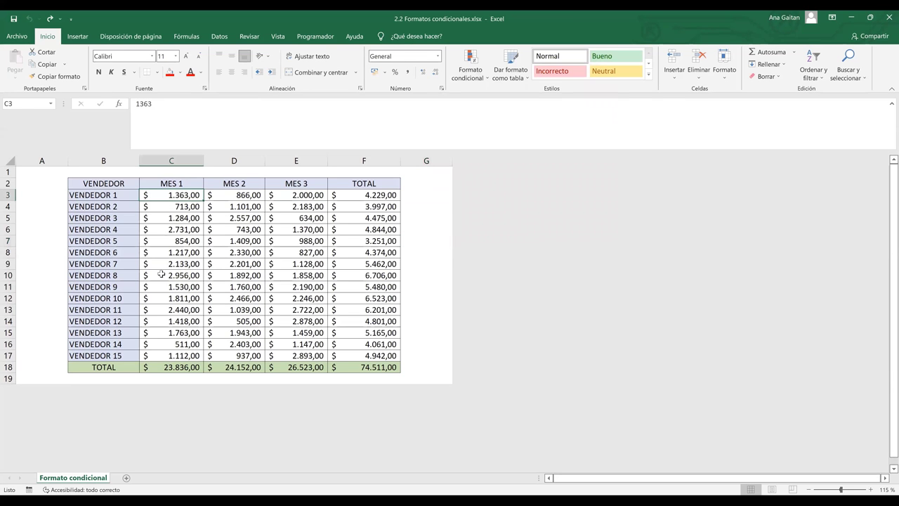
Select MES 1 values C3:C17 and show Formato condicional's Reglas para resaltar celdas submenu
shift+click(163, 355)
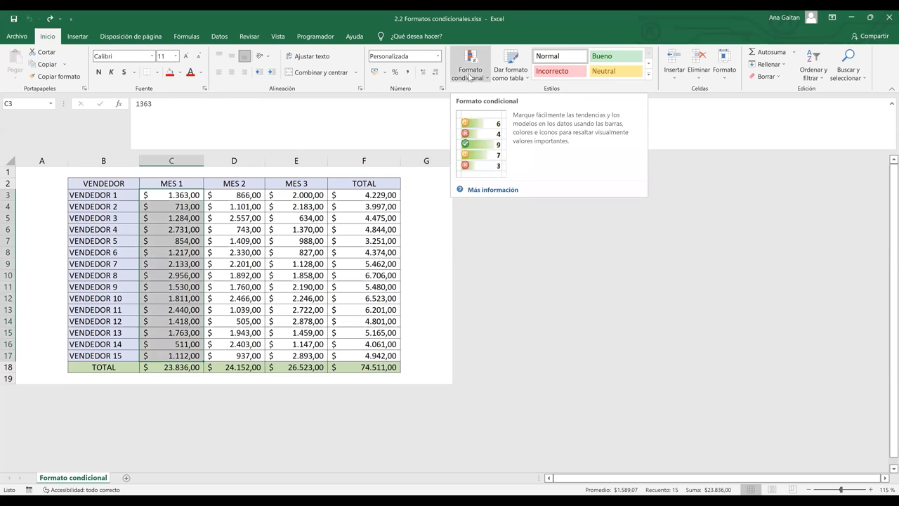
click(469, 78)
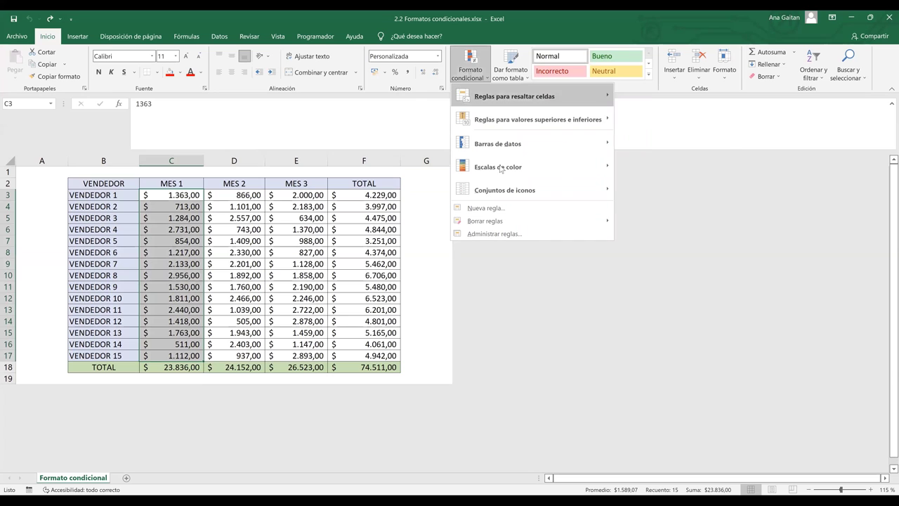
mouse_move(492, 119)
mouse_move(493, 97)
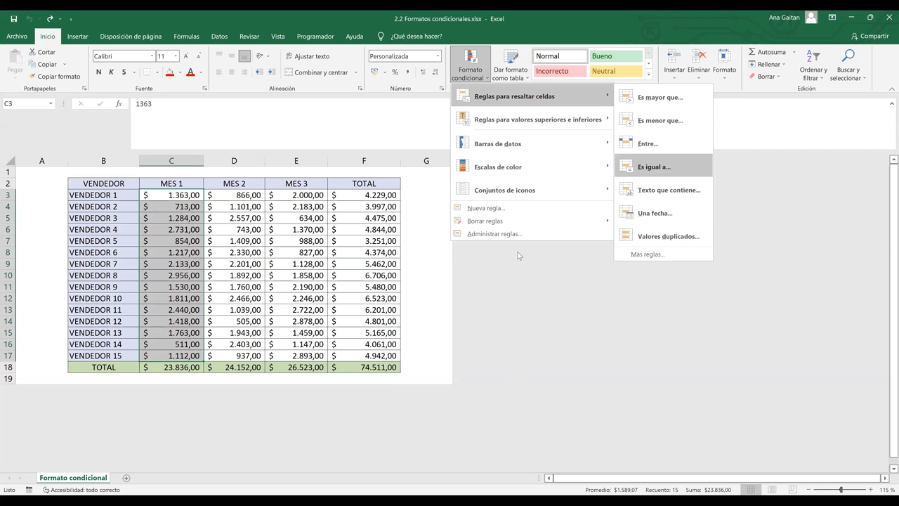
Add an Es igual a rule for 5,000 using Relleno verde con texto verde oscuro
key(Return)
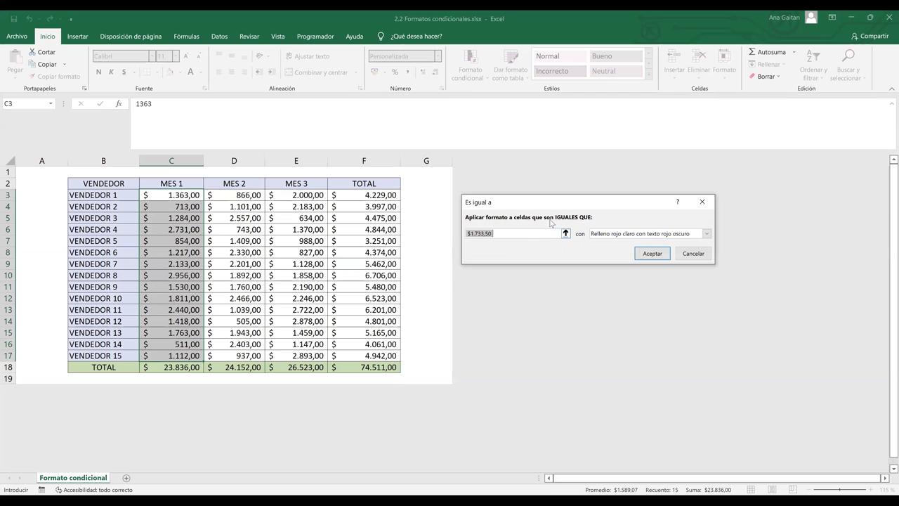
click(507, 232)
key(BackSpace)
key(BackSpace)
key(BackSpace)
key(BackSpace)
key(BackSpace)
key(BackSpace)
key(BackSpace)
key(BackSpace)
text(5,000)
click(659, 259)
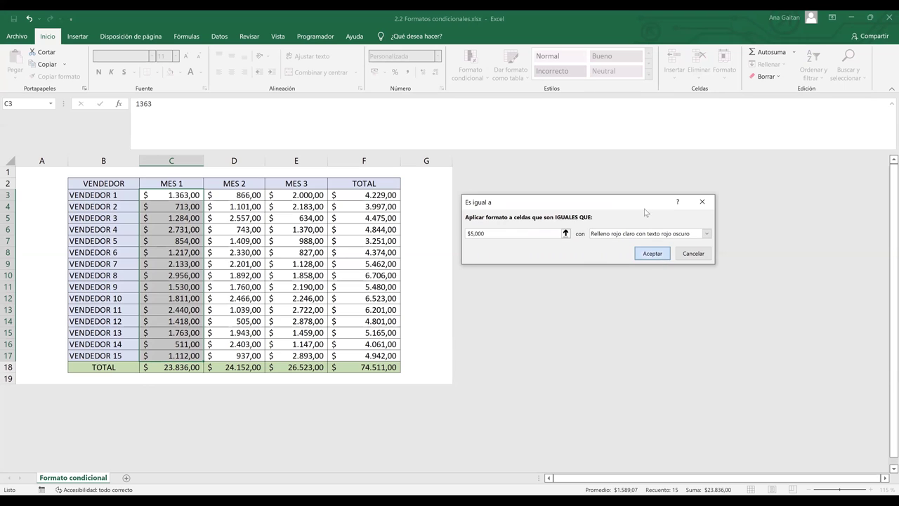
click(706, 234)
click(686, 257)
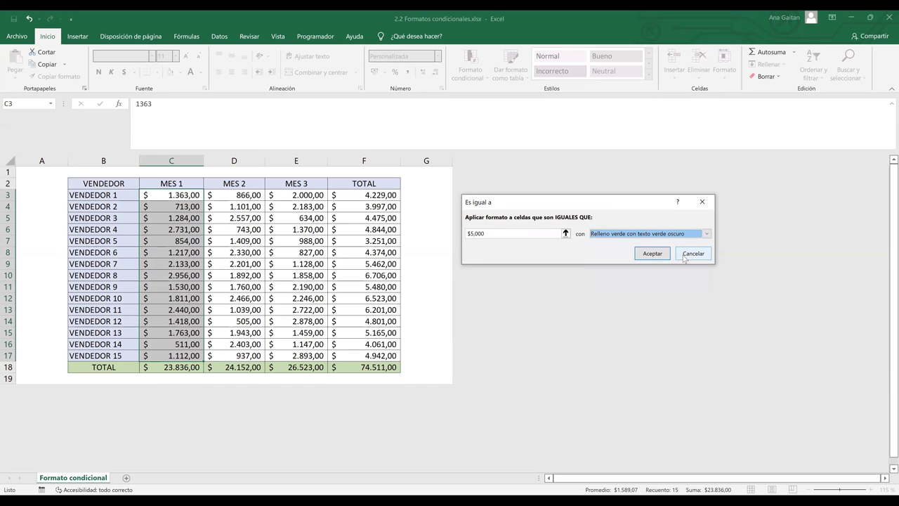
click(654, 254)
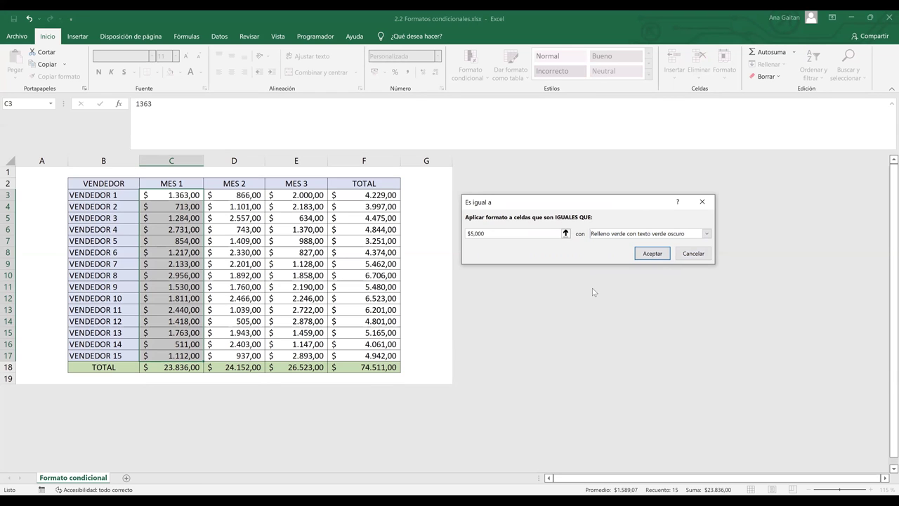
click(653, 254)
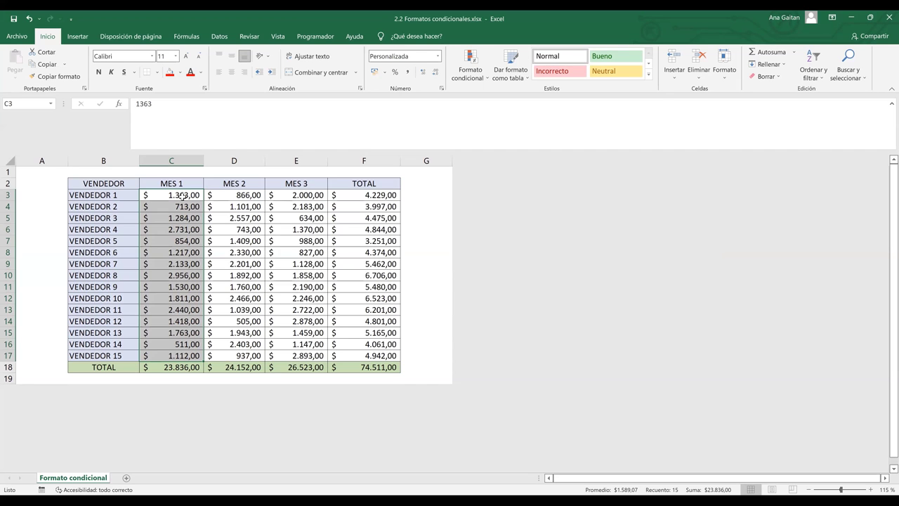
Show the Reglas para resaltar celdas choices again for the MES 1 values
mouse_move(184, 363)
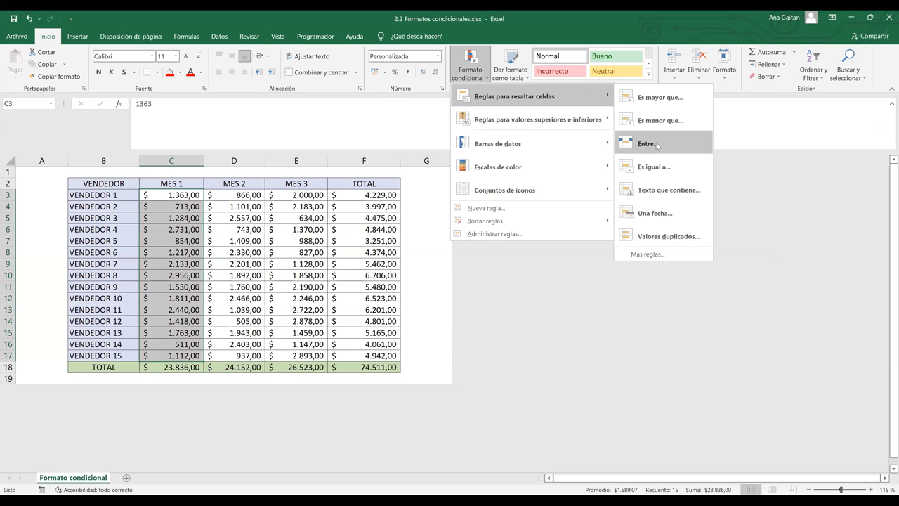
Start an Entre rule for MES 1 with bounds $2.000,00 and $2.999,00
click(657, 146)
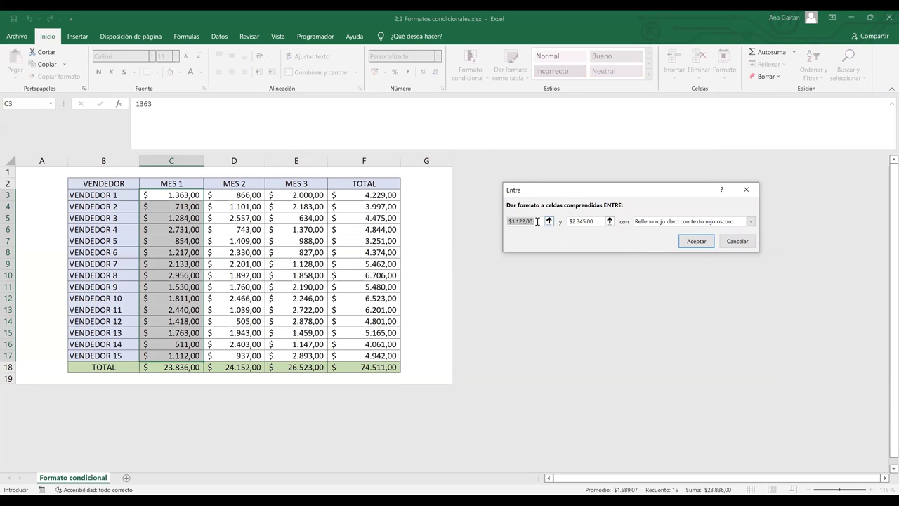
click(537, 221)
triple_click(537, 221)
text($2.000,00)
click(598, 220)
key(BackSpace)
key(BackSpace)
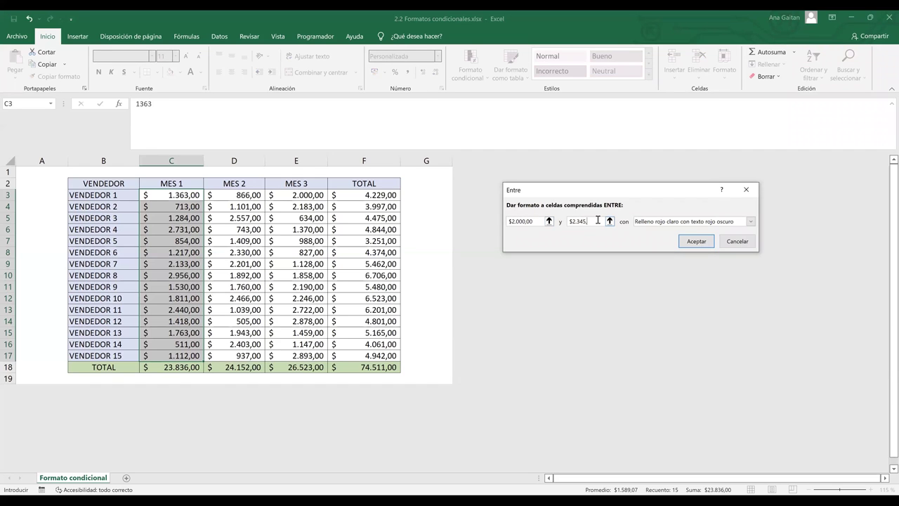
key(BackSpace)
key(BackSpace)
key(BackSpace)
key(BackSpace)
text(9)
text(99,00)
click(661, 222)
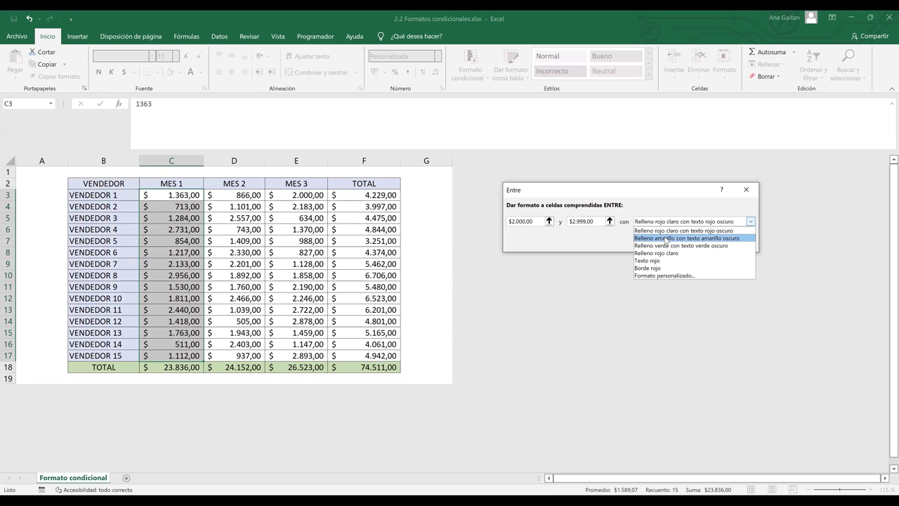
Choose Relleno amarillo con texto amarillo oscuro and confirm the between rule
click(666, 238)
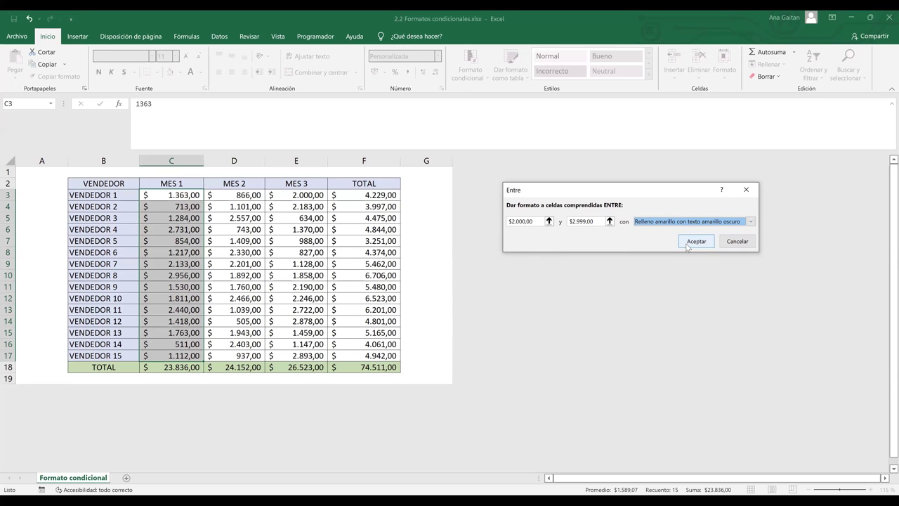
click(687, 242)
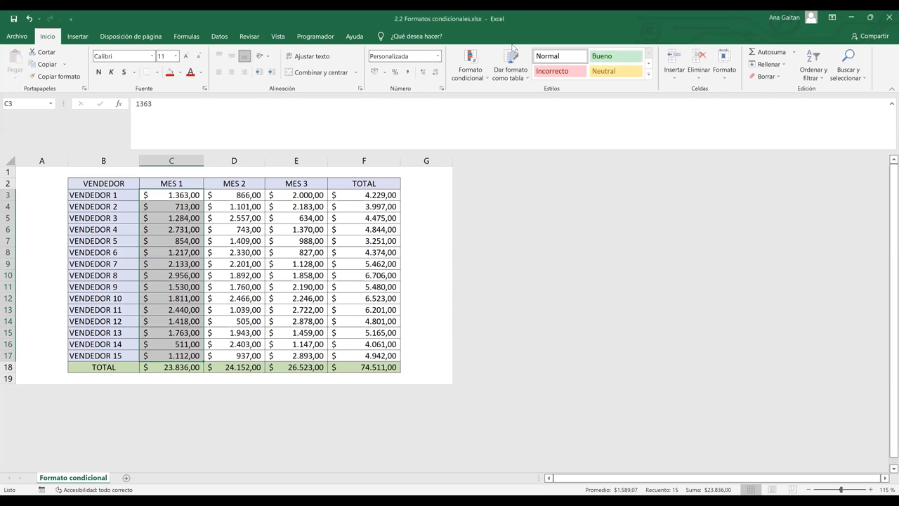
click(475, 74)
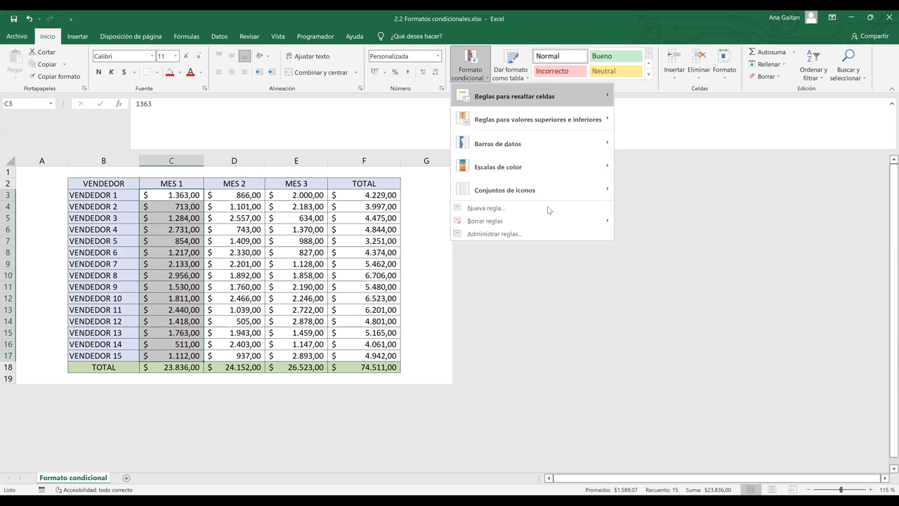
key(a)
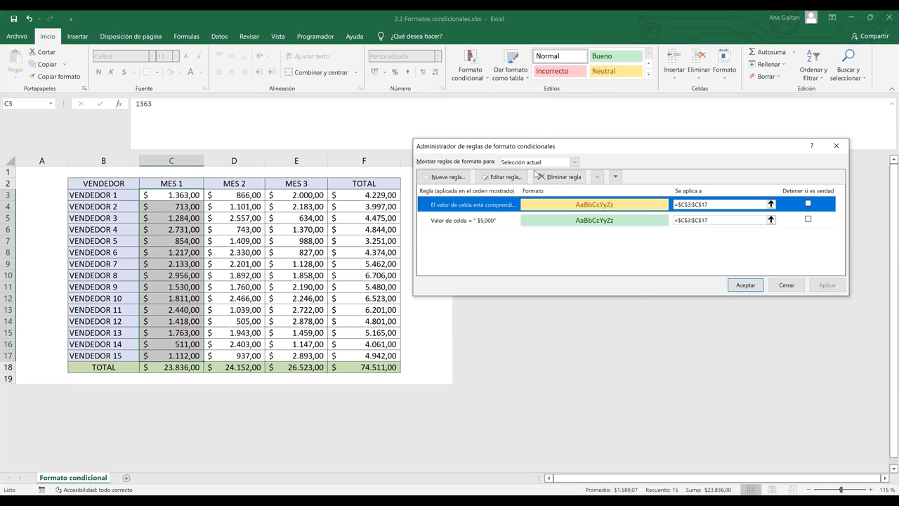
double_click(646, 205)
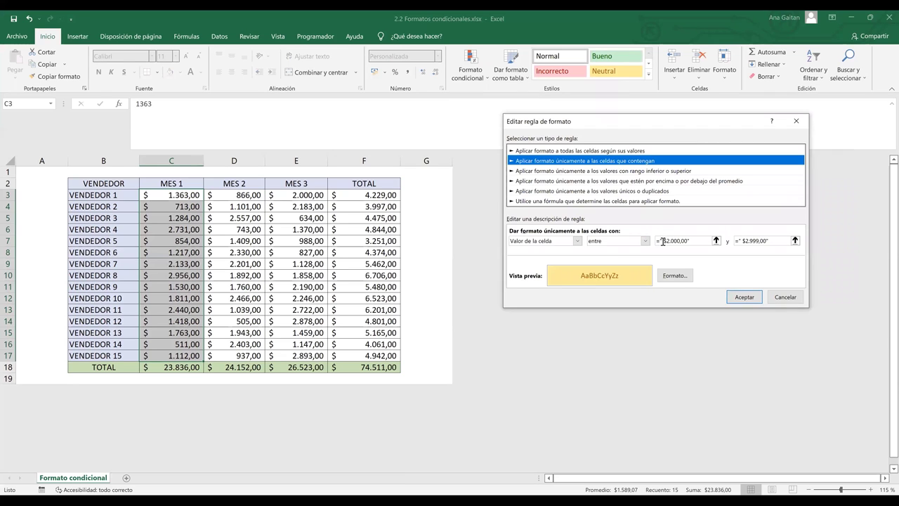
click(686, 239)
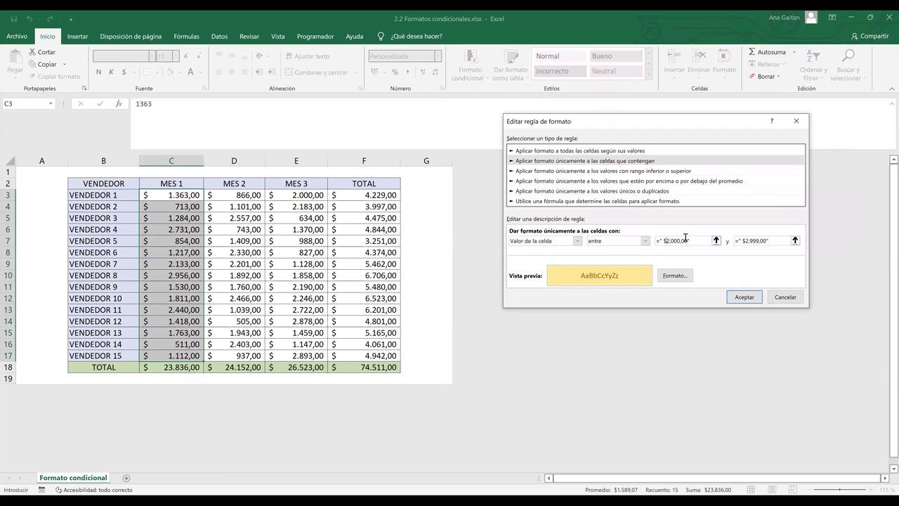
click(744, 240)
key(Return)
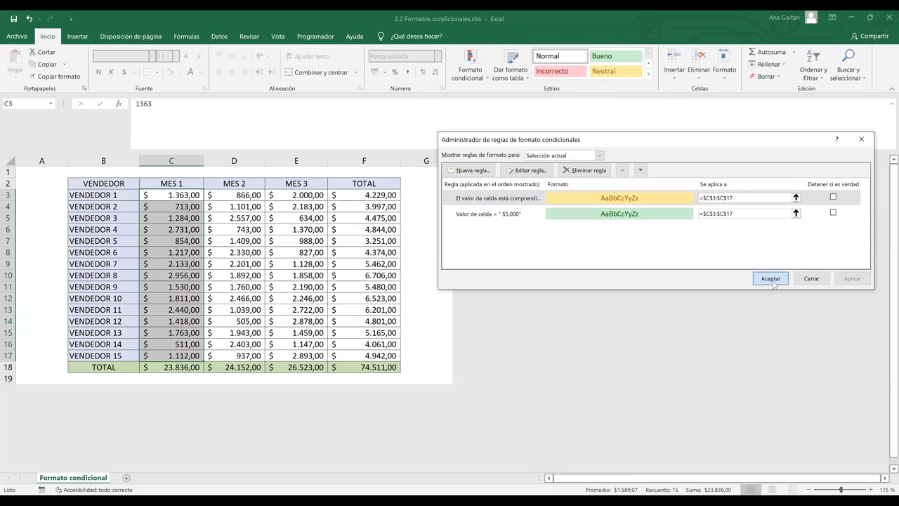
click(771, 279)
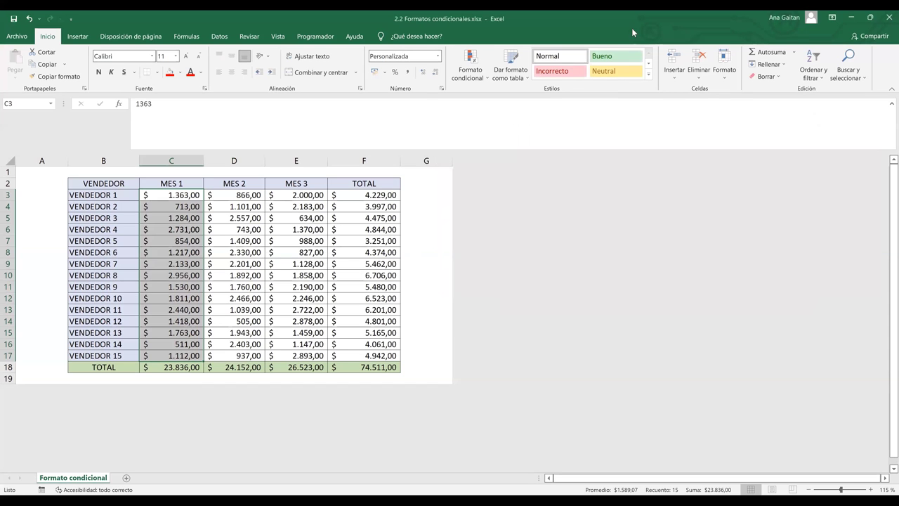
Open the conditional formatting rules manager
click(472, 72)
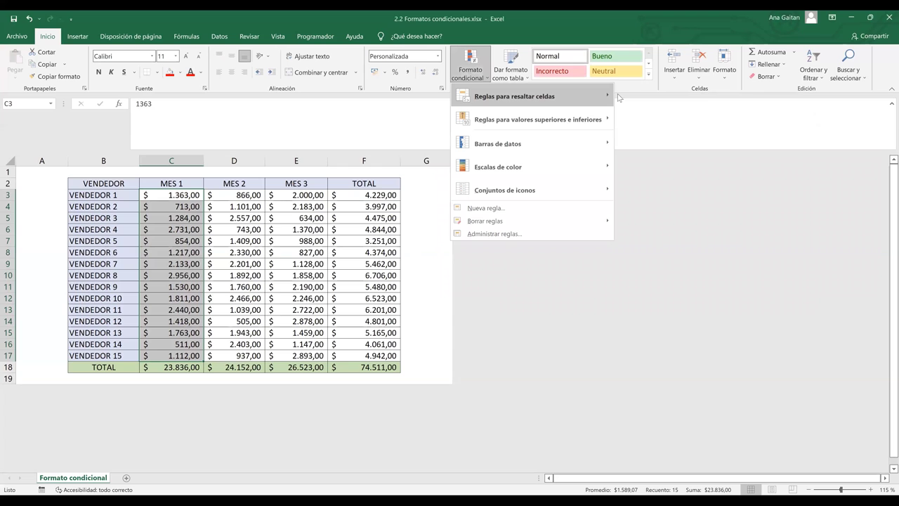
mouse_move(608, 96)
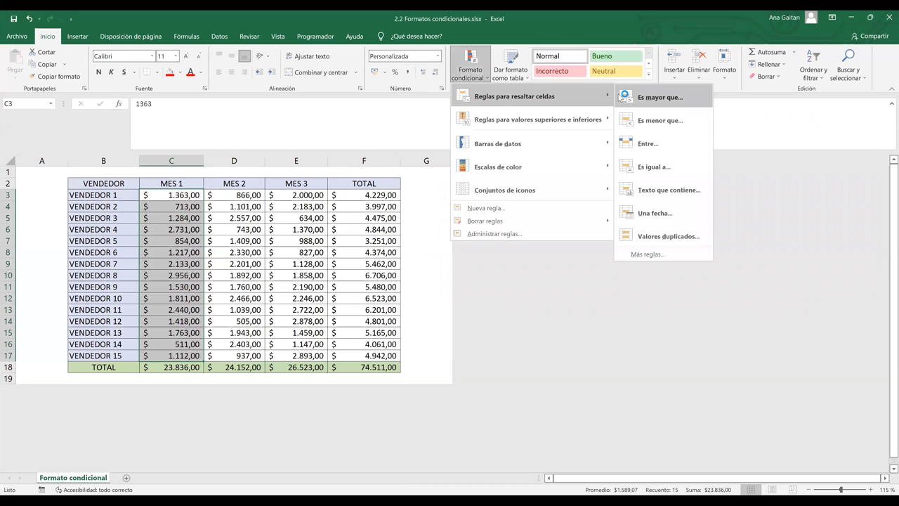
click(660, 148)
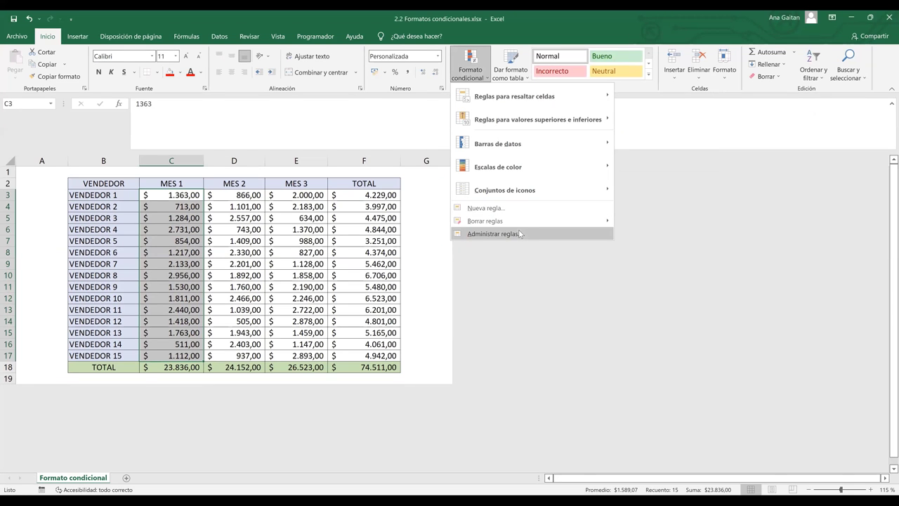
key(Return)
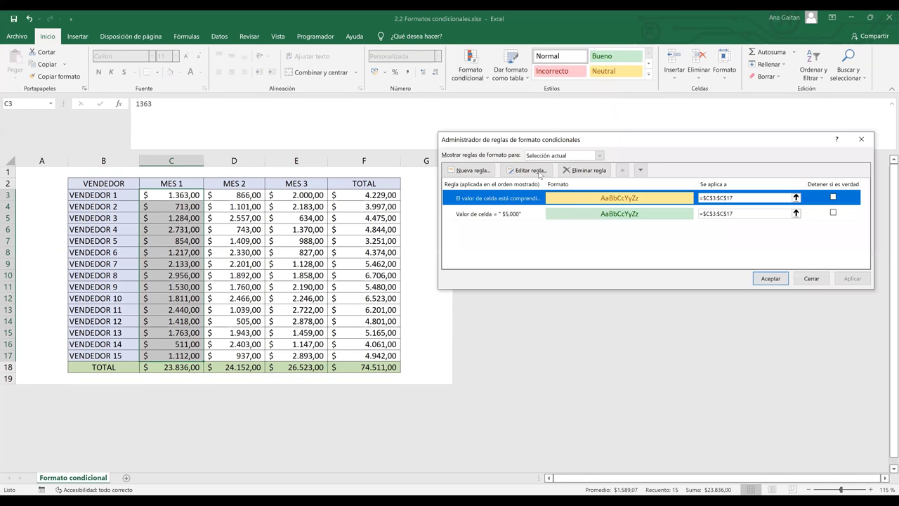
Change the yellow between rule's bounds to 2000 and 2999 and apply it
click(539, 171)
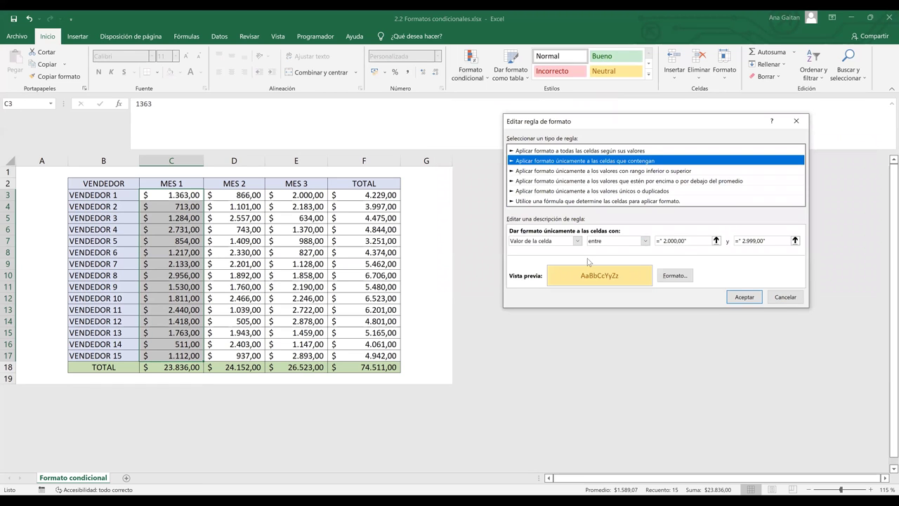
key(Tab)
key(Tab)
key(Tab)
text(=")
text(2)
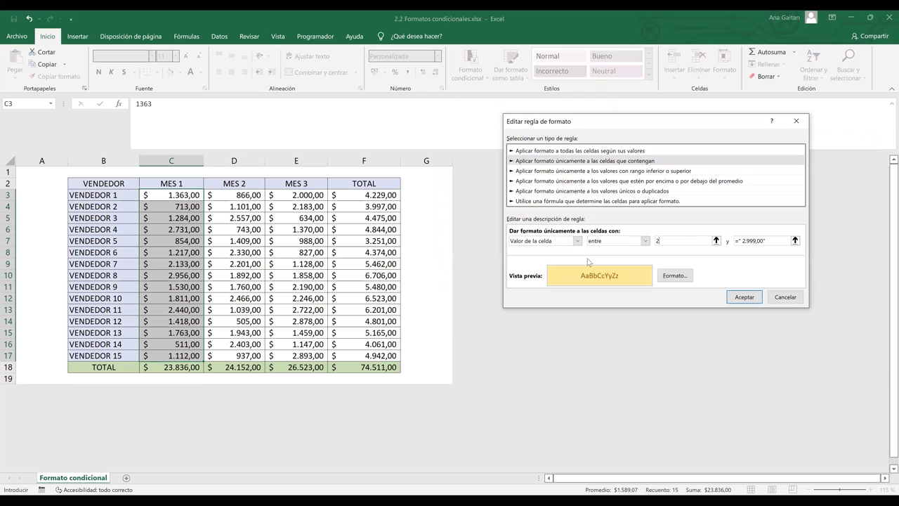
text(000)
key(Tab)
key(BackSpace)
key(BackSpace)
key(BackSpace)
key(BackSpace)
key(BackSpace)
key(BackSpace)
key(BackSpace)
key(BackSpace)
key(BackSpace)
key(BackSpace)
key(BackSpace)
text(2999)
click(755, 298)
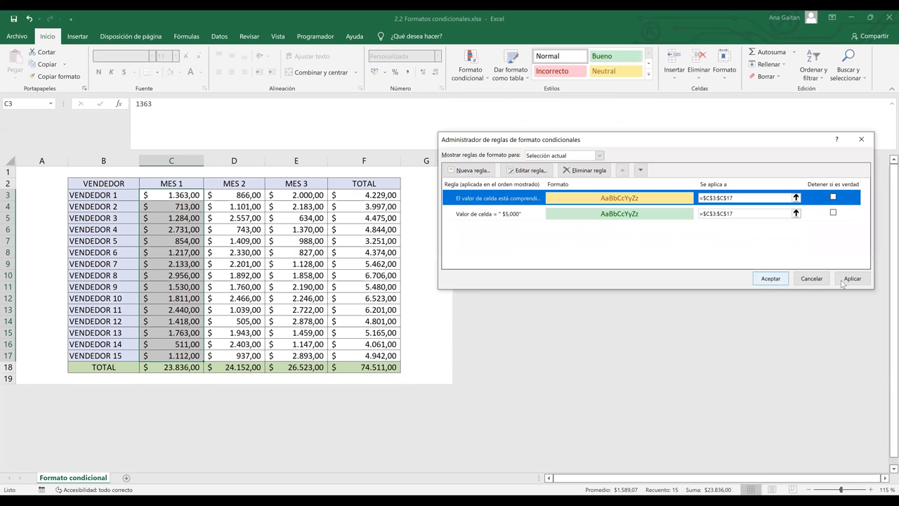
click(852, 279)
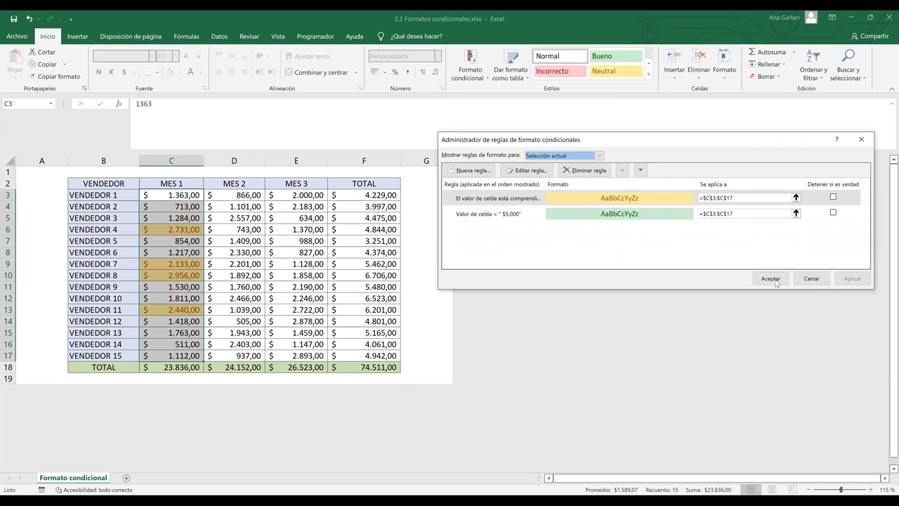
Accept the rules manager changes and deselect the range by clicking G13
click(772, 280)
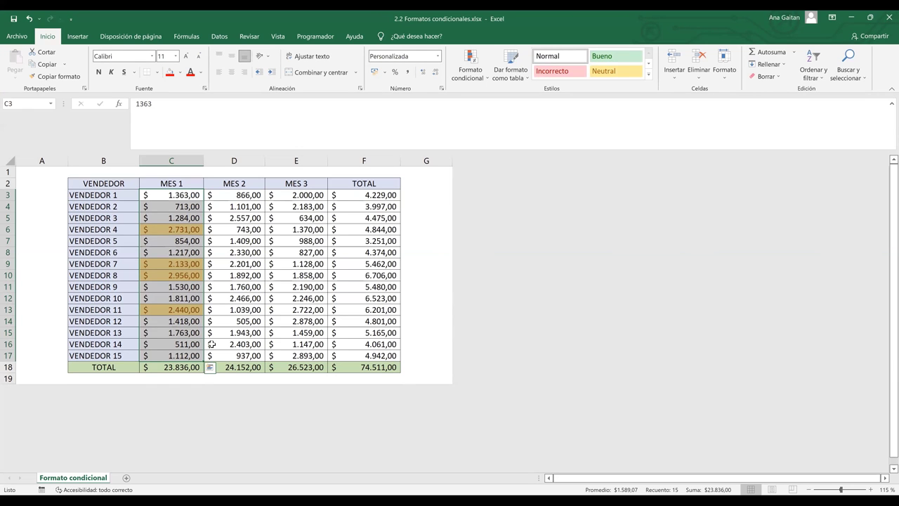
click(418, 309)
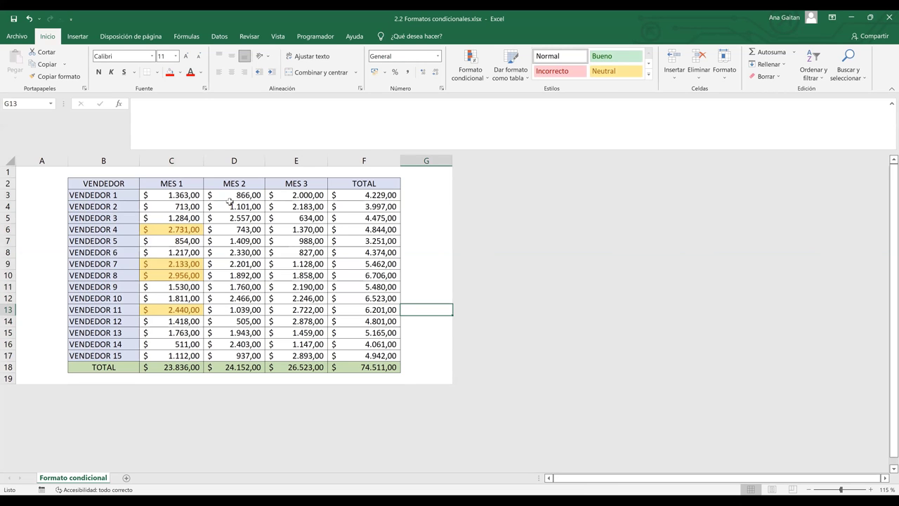
Select MES 2 amounts D3:D17 and show the Reglas para resaltar celdas options
drag(236, 196, 235, 355)
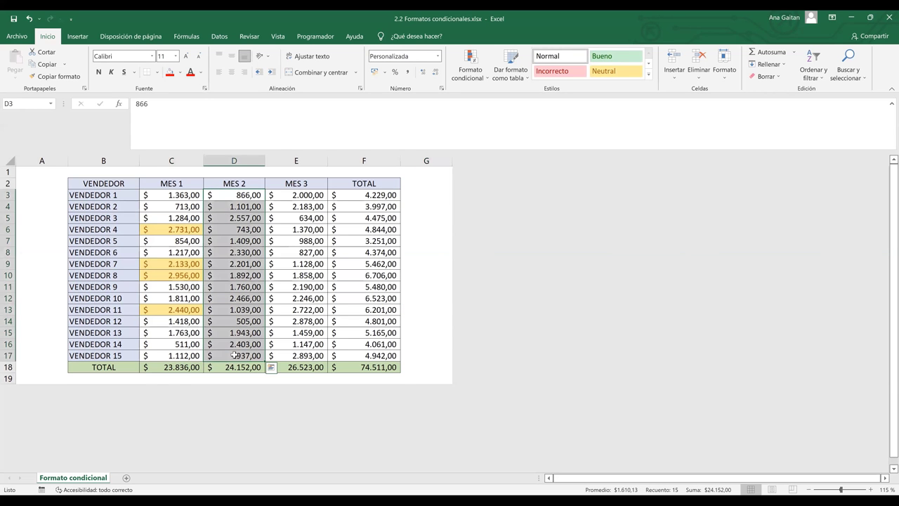
click(464, 78)
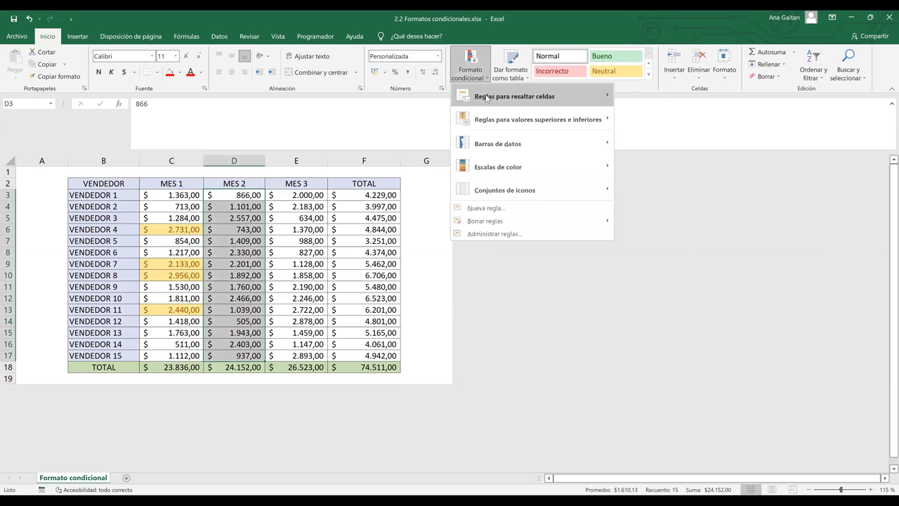
mouse_move(486, 98)
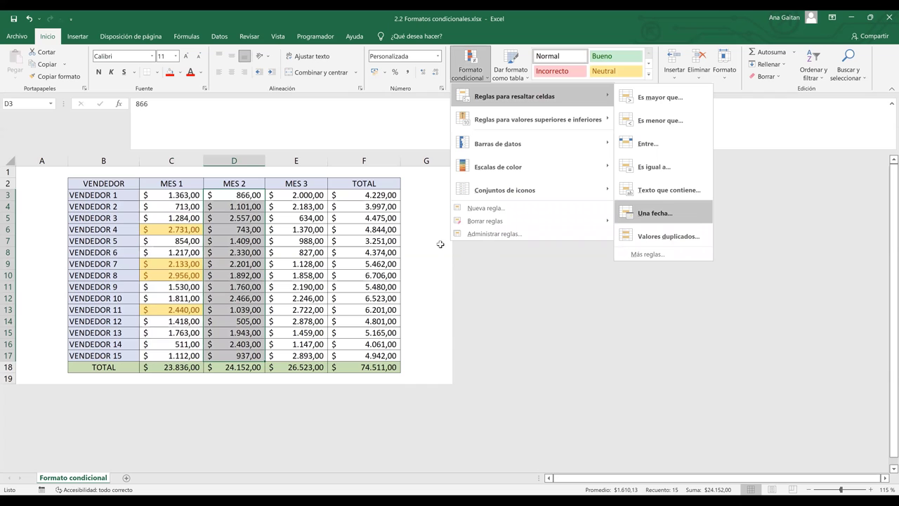
click(425, 208)
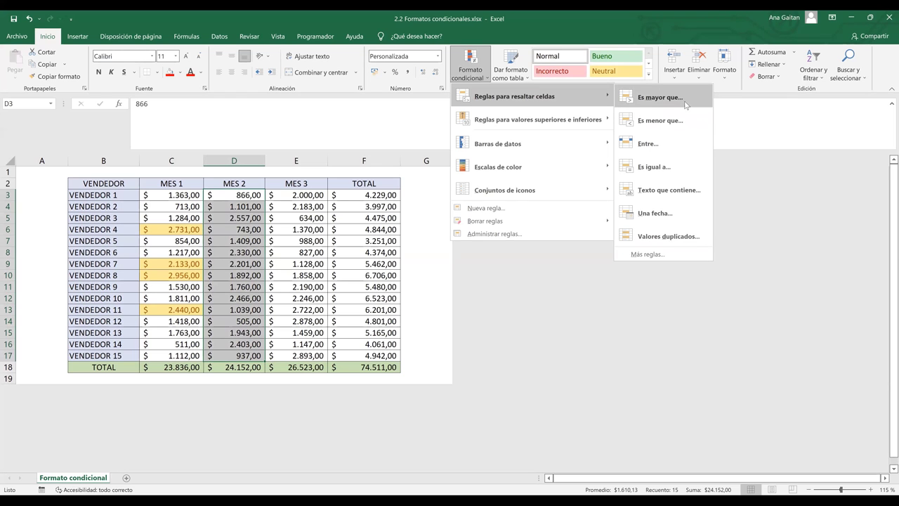
Set up a greater-than 5000 rule for MES 2 with green fill and dark green text, then begin entering 5.700
click(685, 105)
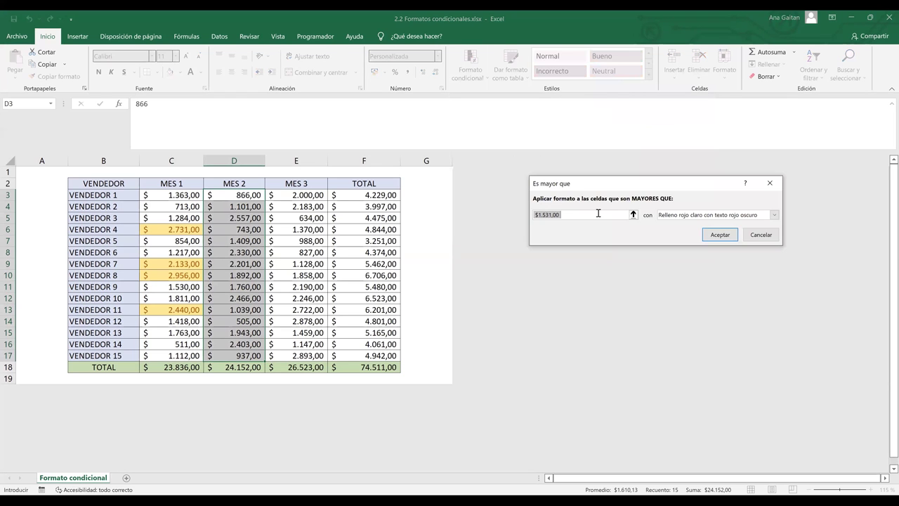
key(BackSpace)
text(5000)
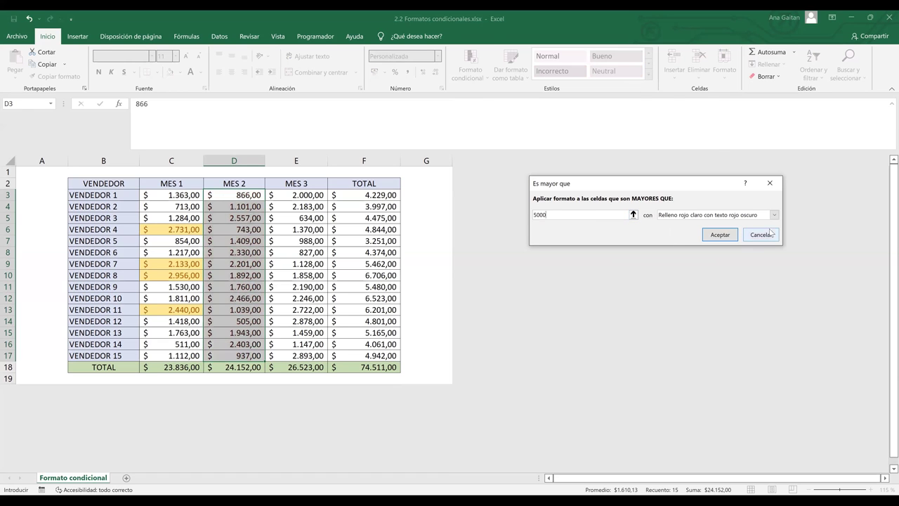
click(773, 215)
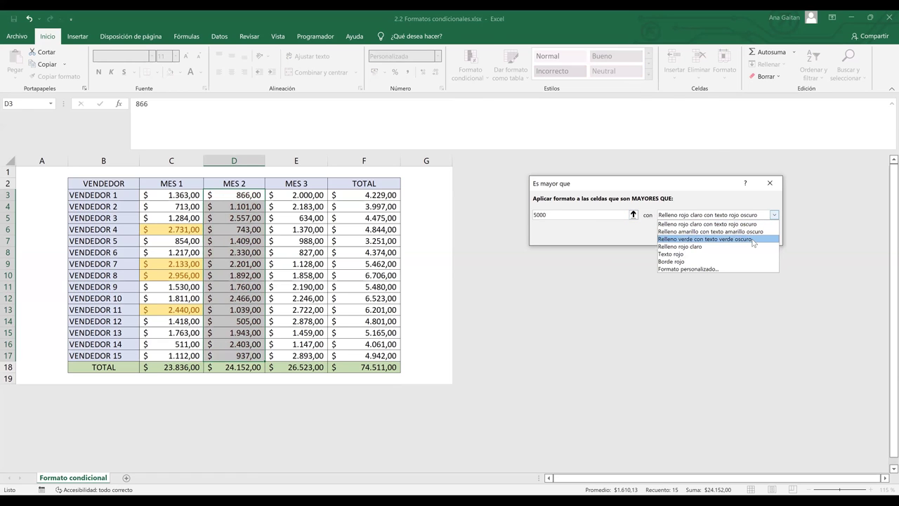
click(753, 240)
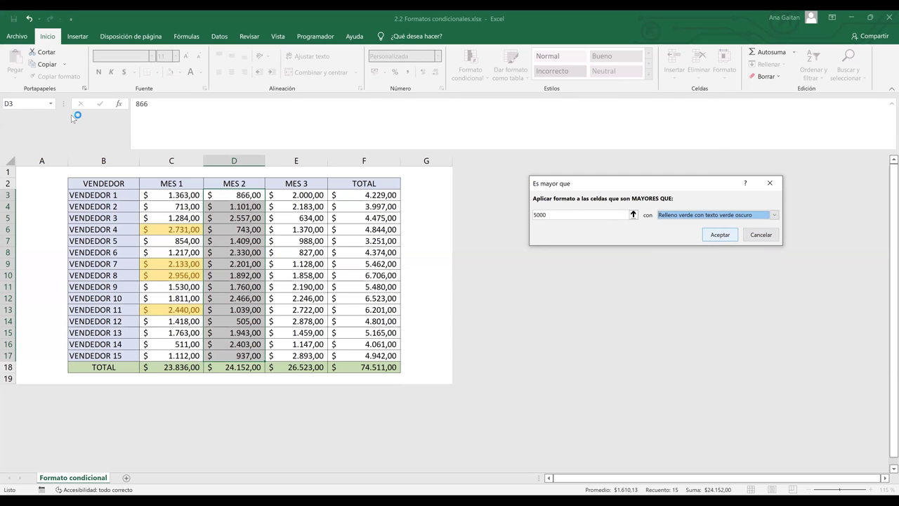
text(5)
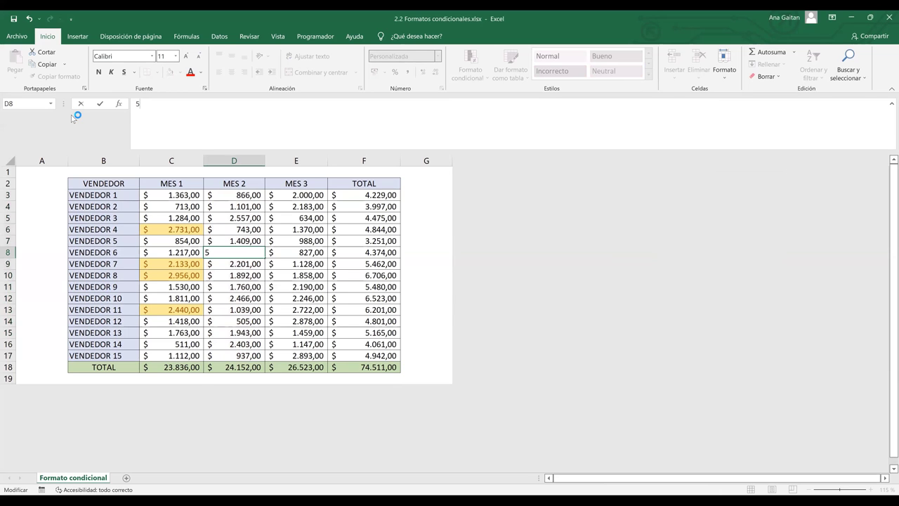
text(.700)
Commit 5.700 as Vendedor 6's MES 2 value in D8 and return to check it
key(Return)
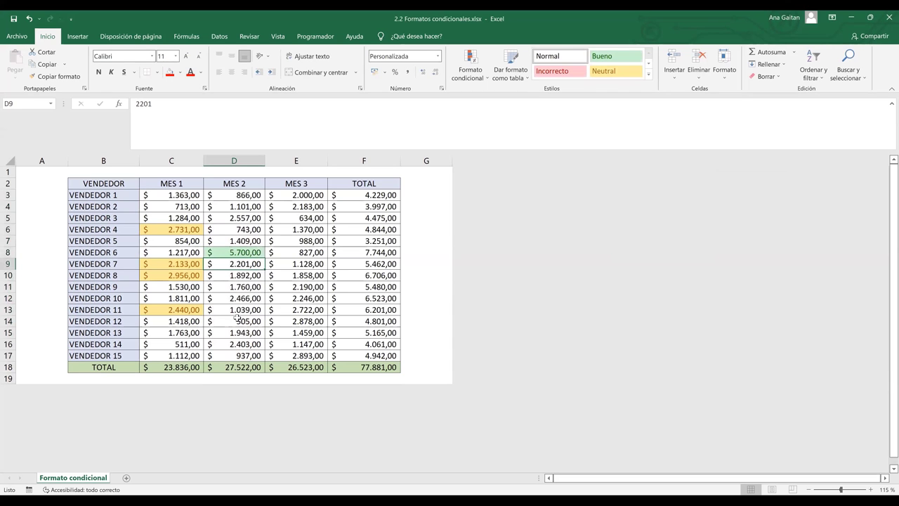
key(Up)
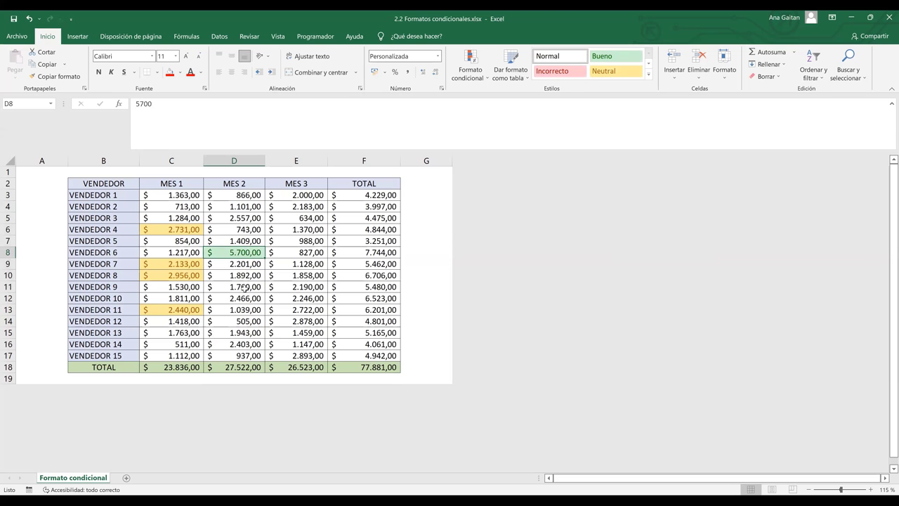
Change Vendedor 12's MES 2 value in D14 to 5.000, then select D3:D17
click(246, 322)
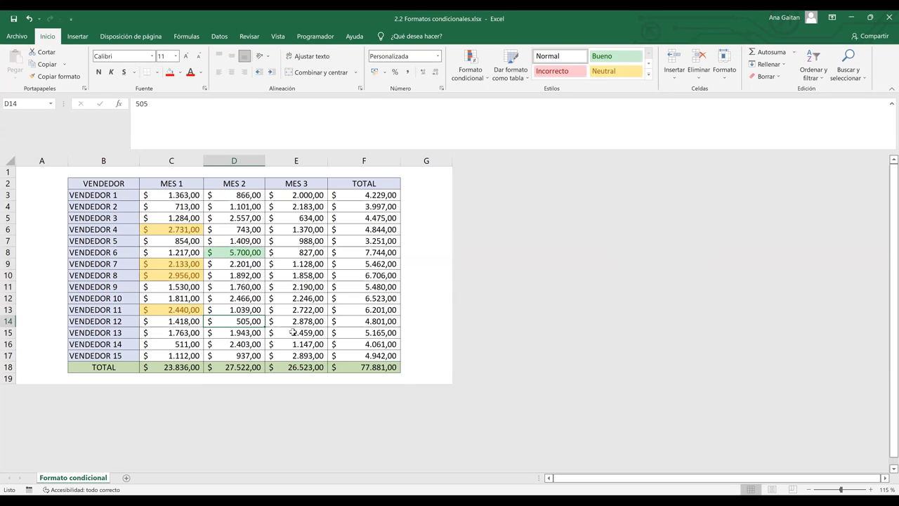
key(BackSpace)
text(500)
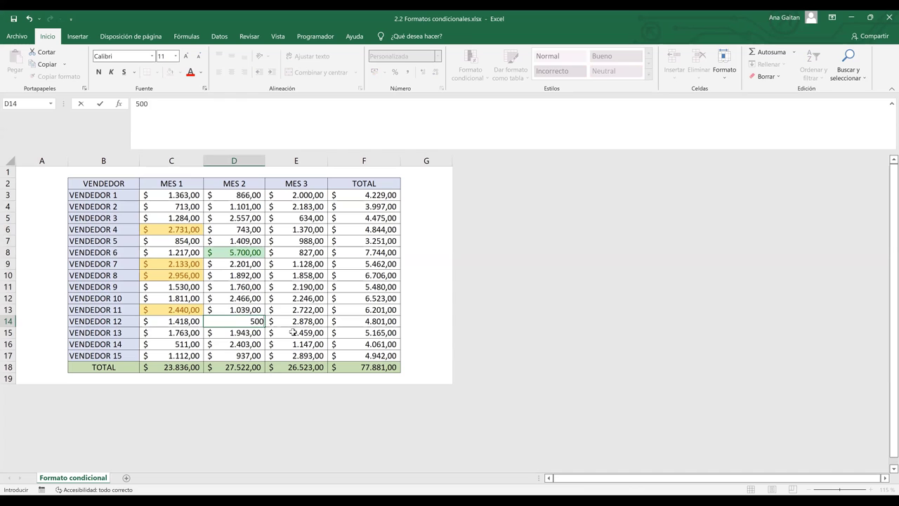
text(0)
key(Return)
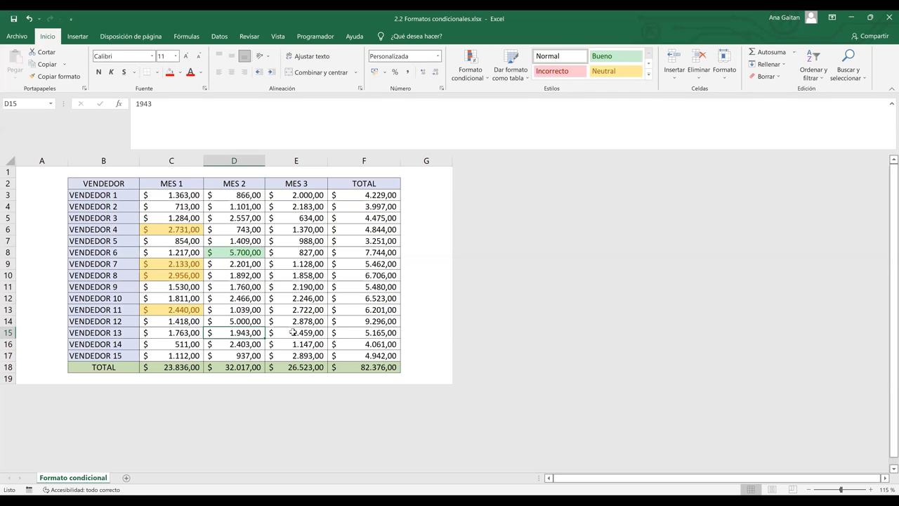
click(244, 195)
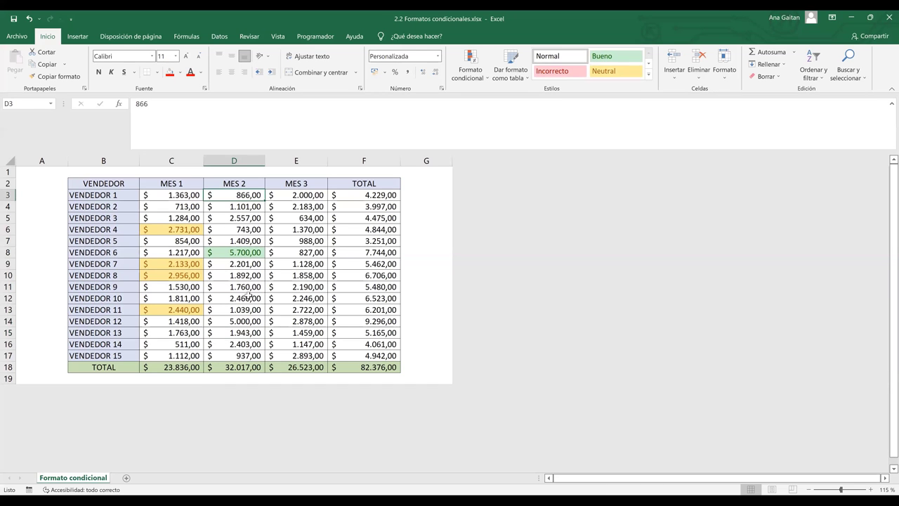
shift+click(257, 356)
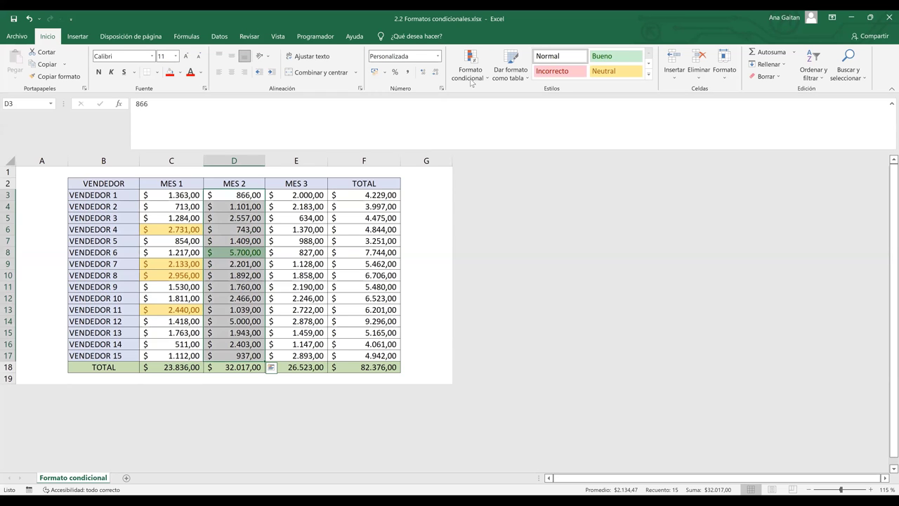
Clear the conditional formatting rules from the selected MES 2 cells D3:D17
click(470, 76)
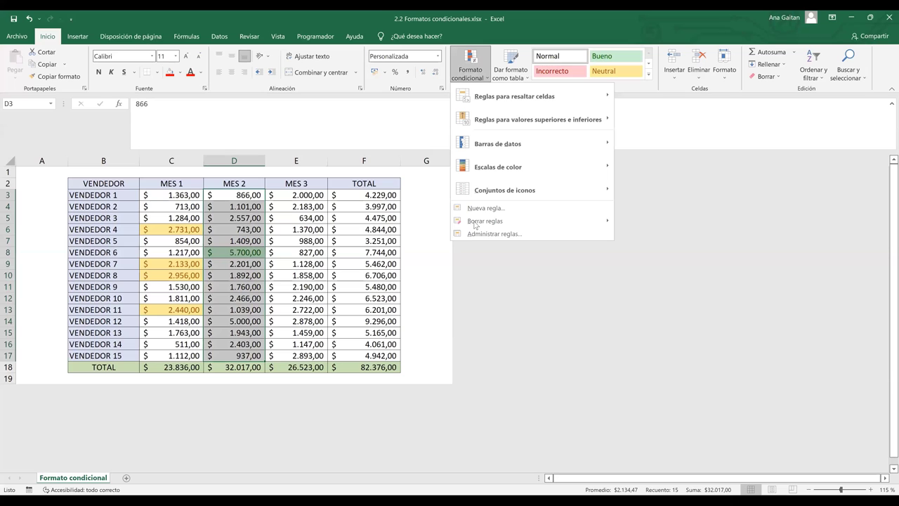
click(475, 225)
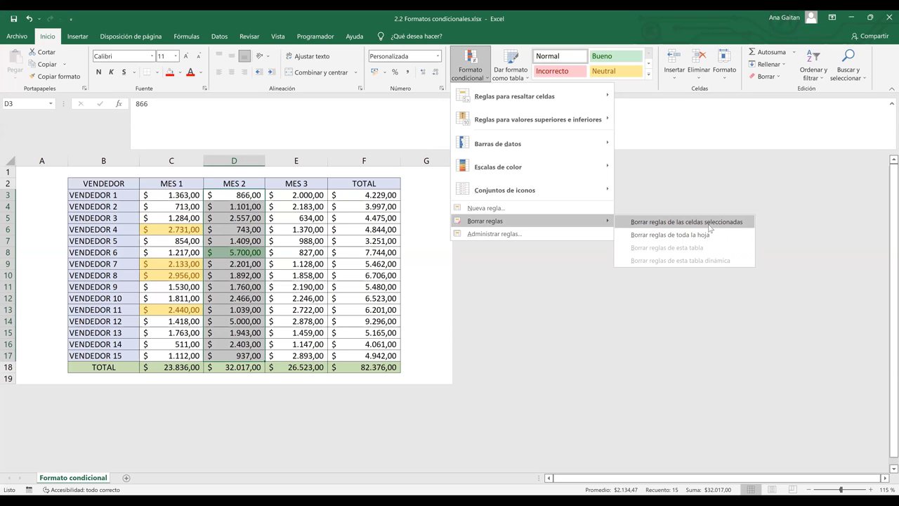
click(709, 227)
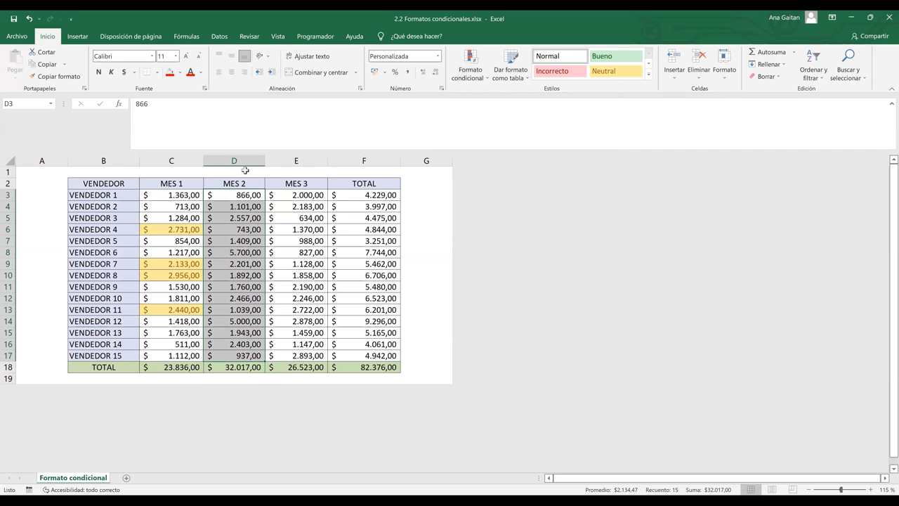
click(473, 75)
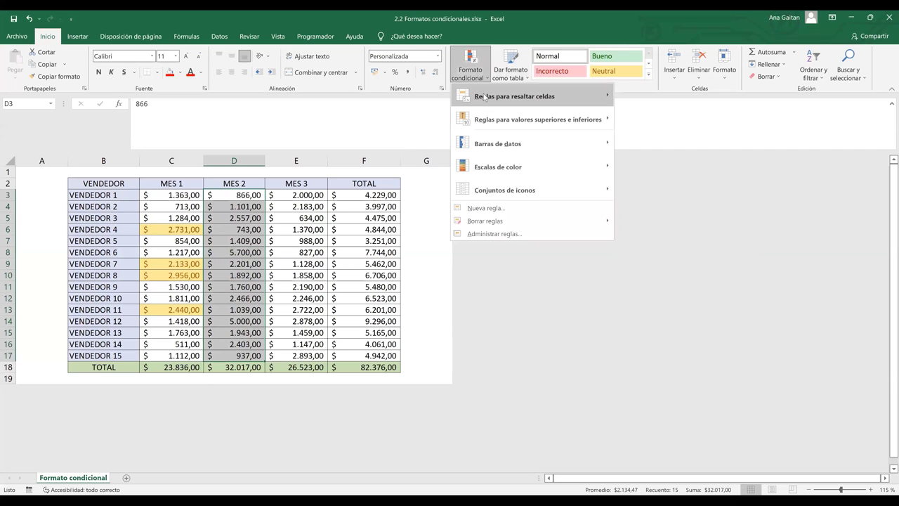
mouse_move(483, 97)
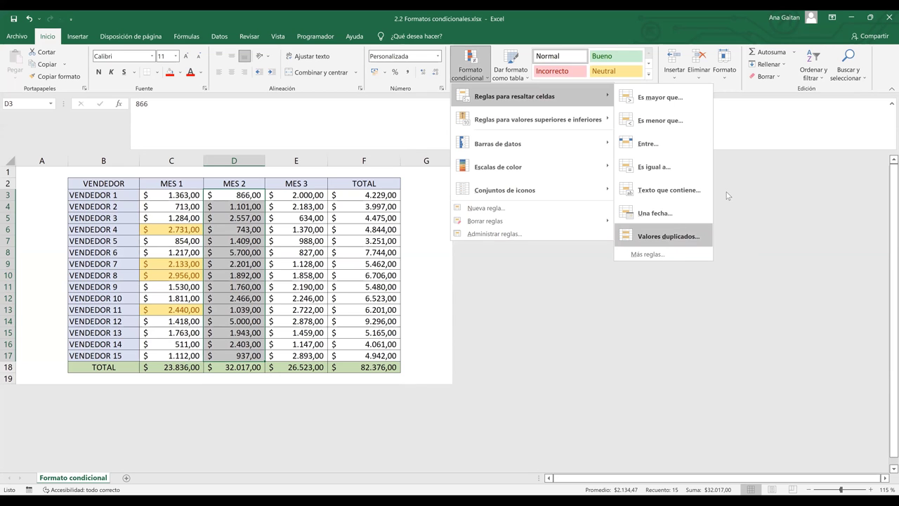
click(625, 254)
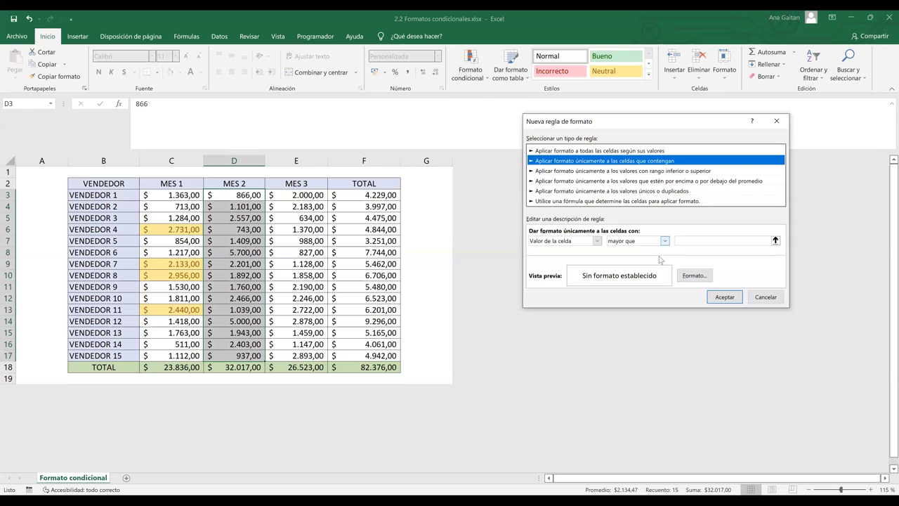
click(664, 241)
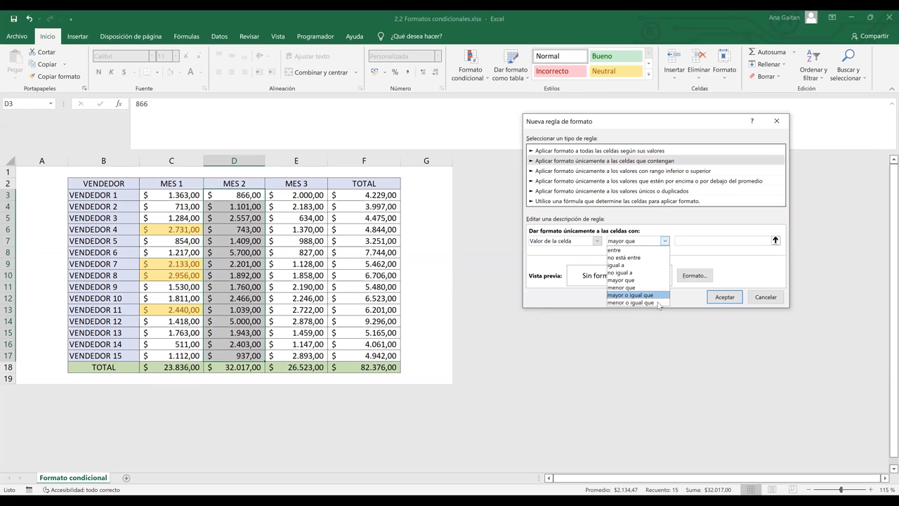
key(Home)
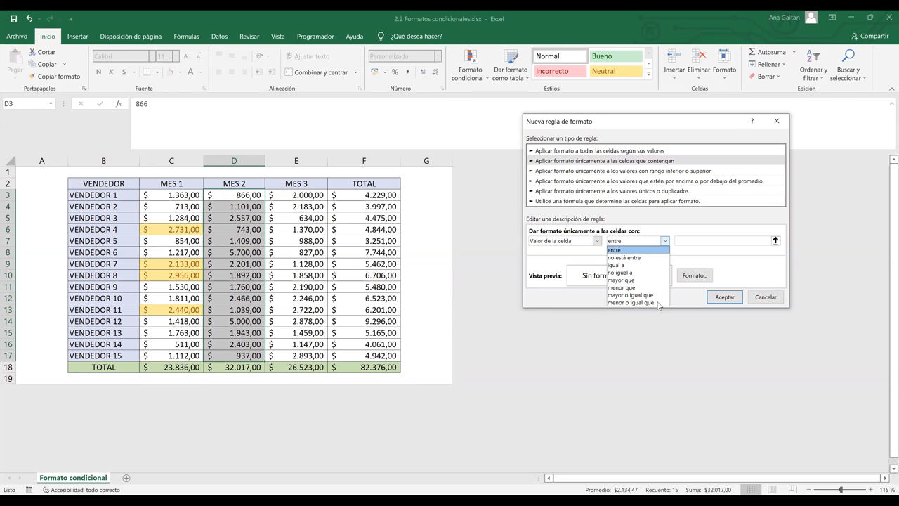
key(Return)
click(776, 299)
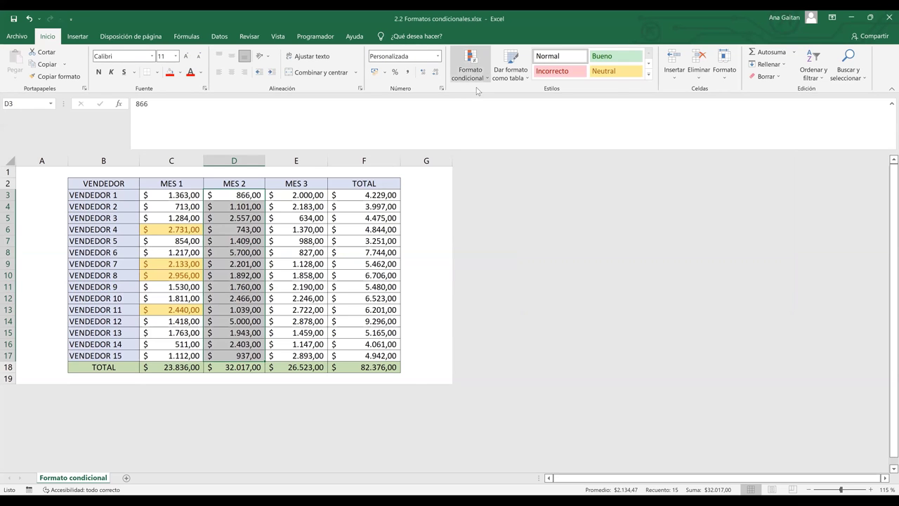
Apply a greater-than 4999 rule to MES 2 with green fill and dark green text
click(476, 87)
mouse_move(477, 90)
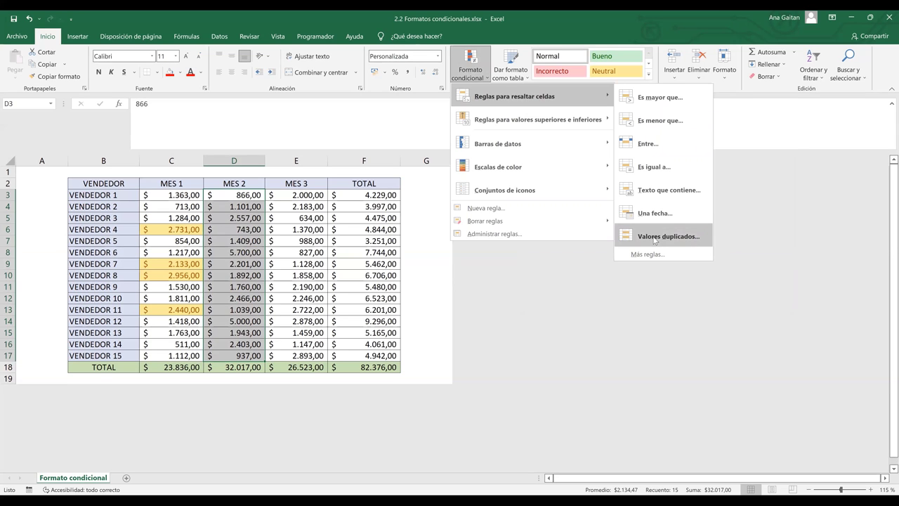
click(661, 97)
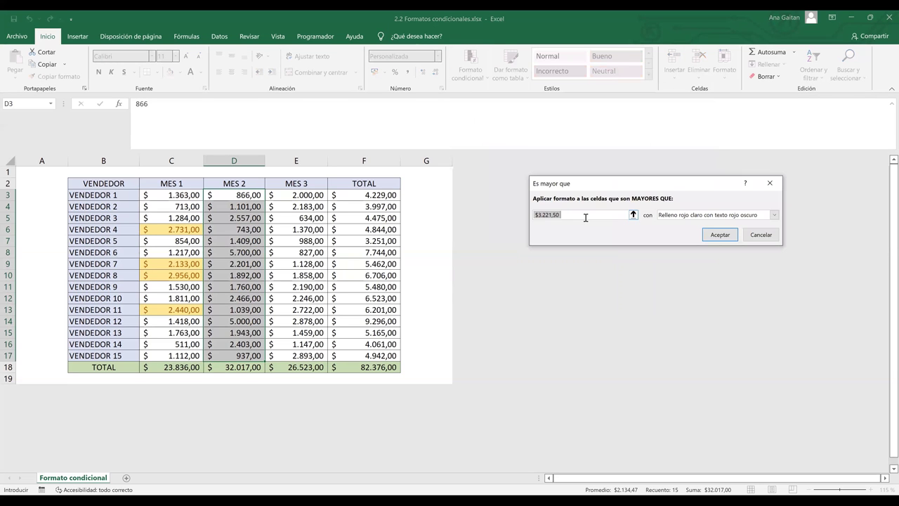
click(571, 212)
key(ctrl+a)
key(BackSpace)
text(4999)
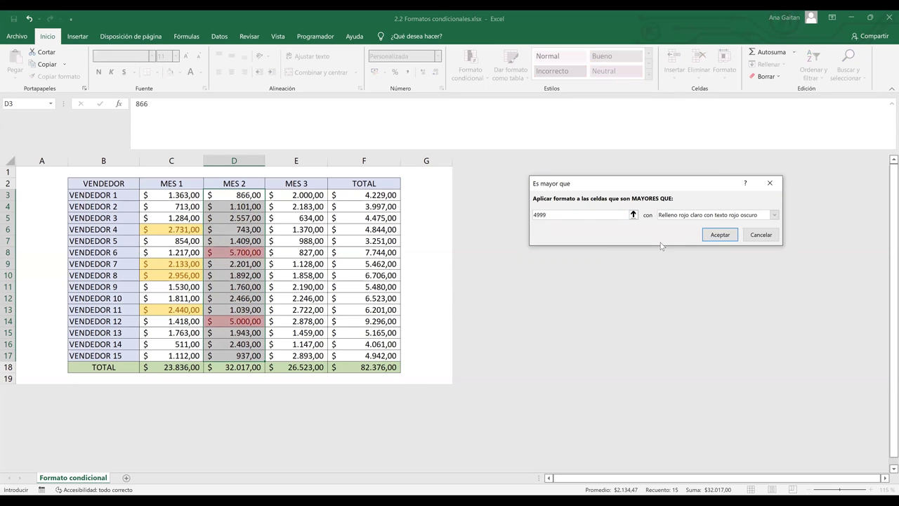
click(695, 216)
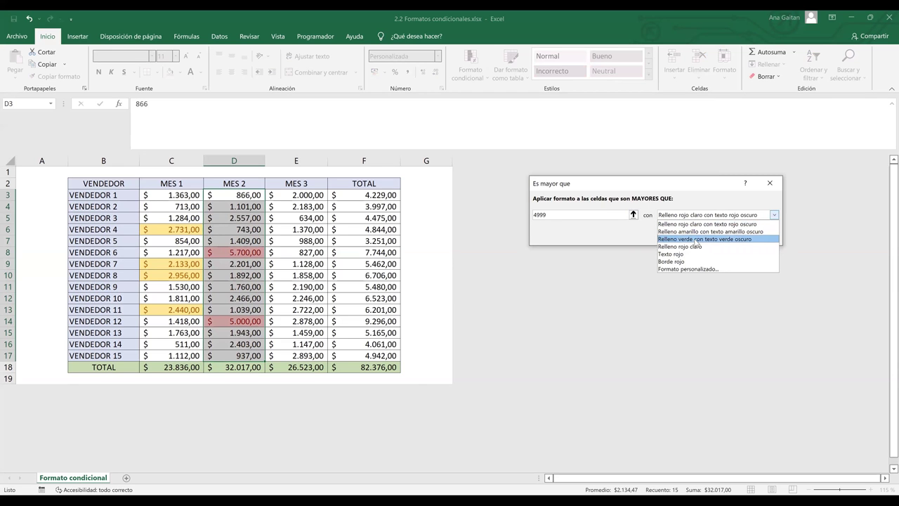
click(696, 240)
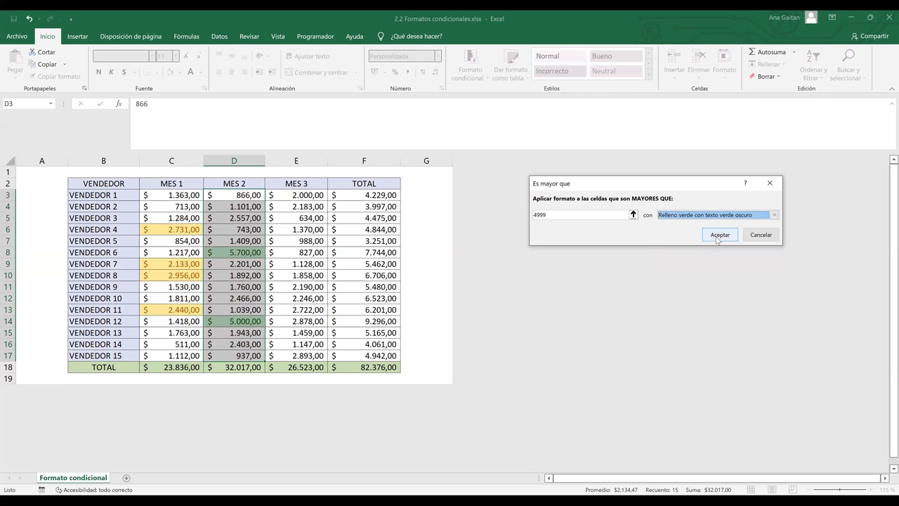
click(718, 239)
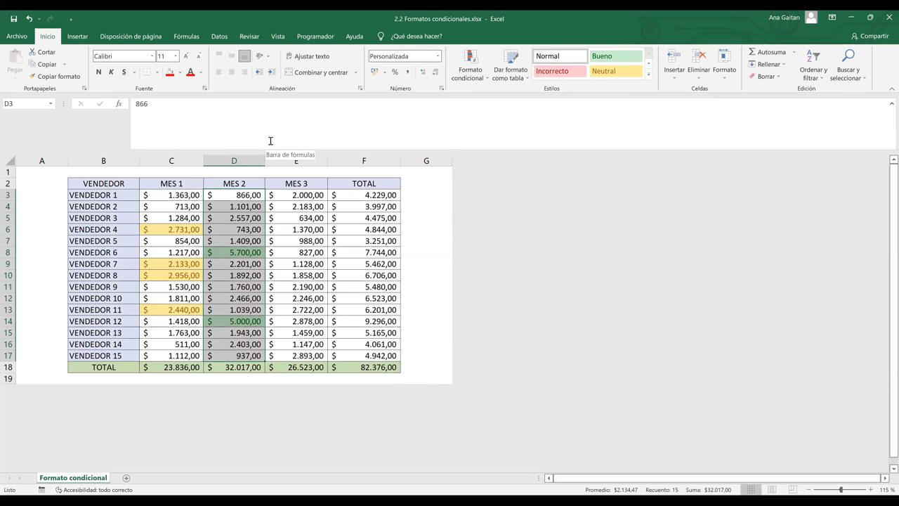
Select the MES 3 figures E3:E17 for all fifteen sellers
click(249, 197)
drag(249, 195, 235, 355)
click(329, 241)
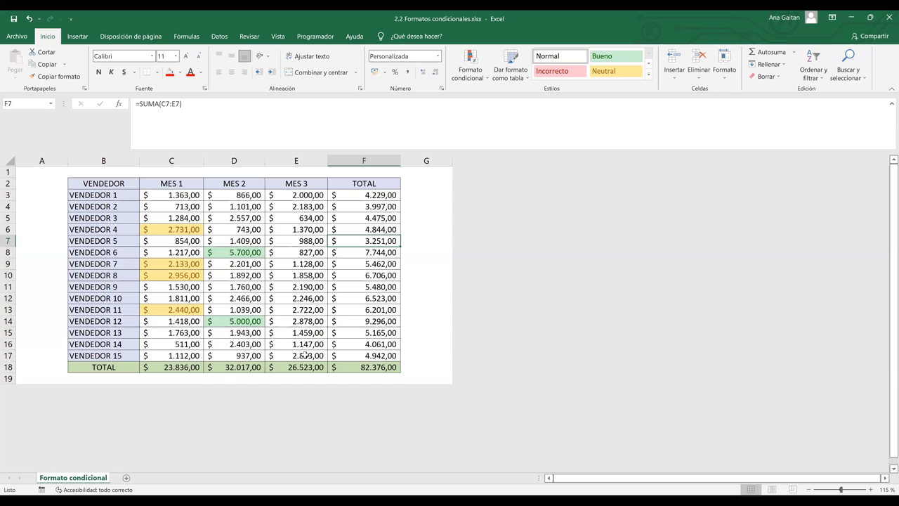
drag(296, 194, 304, 355)
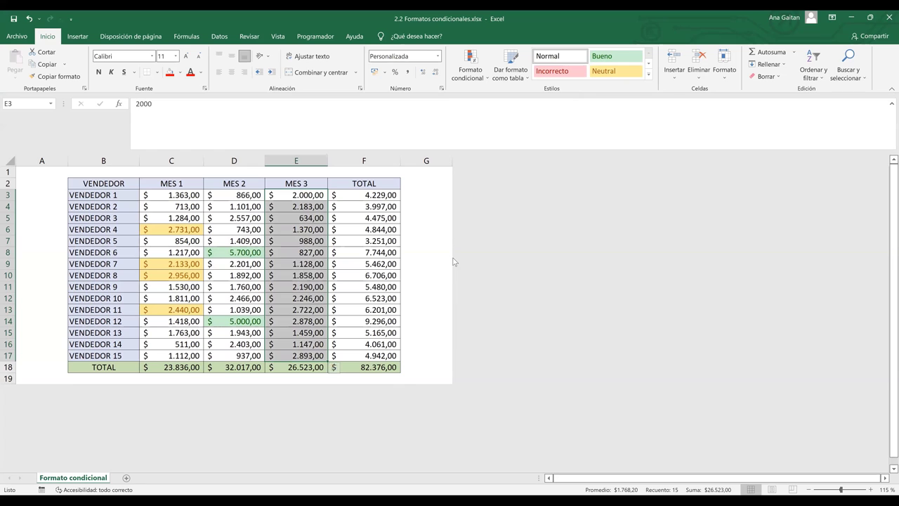
click(484, 78)
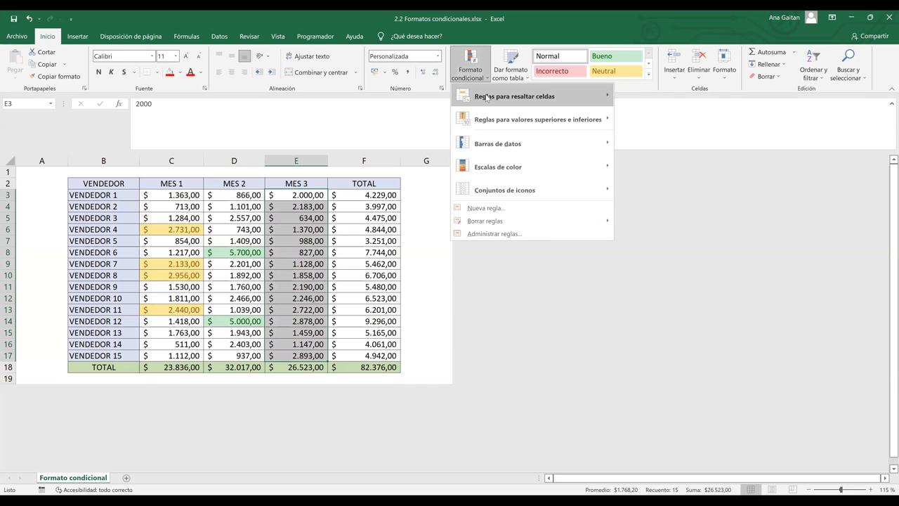
mouse_move(604, 96)
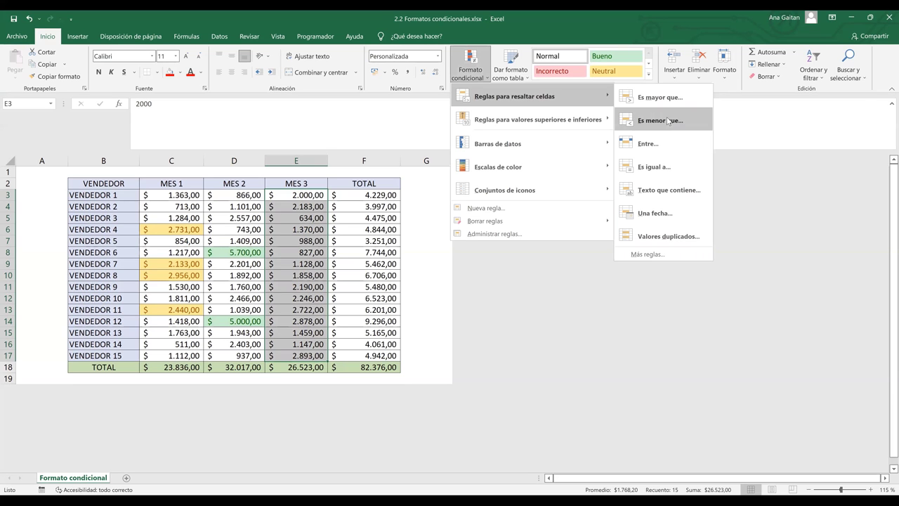
click(668, 120)
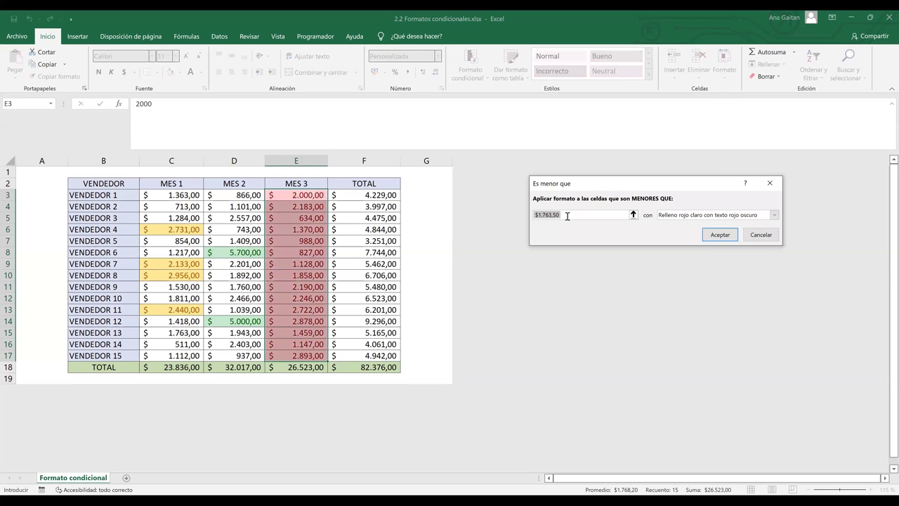
key(BackSpace)
text(1999)
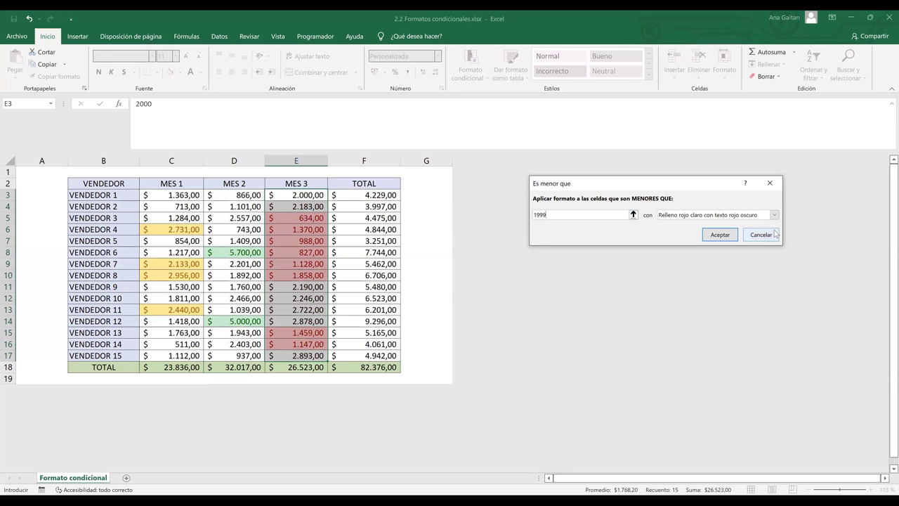
key(Escape)
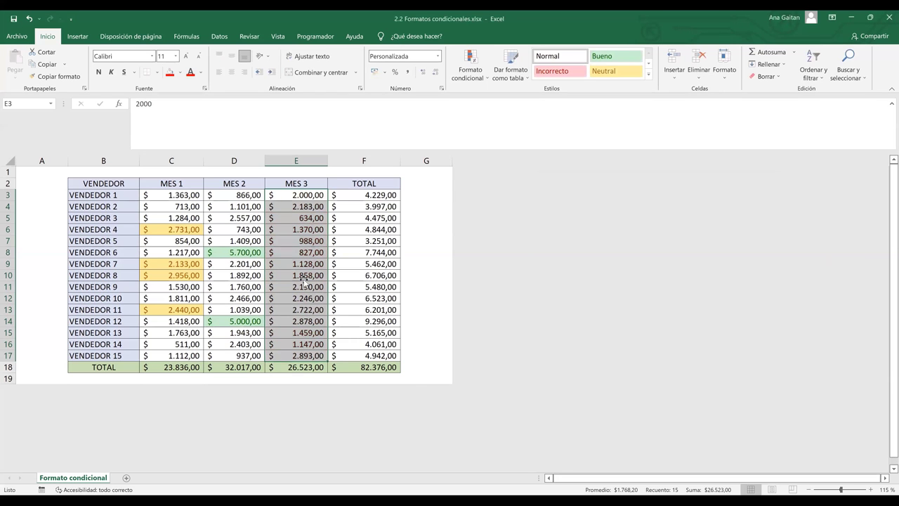
Enter 1.999 as Vendedor 8's MES 3 value in E10 and reselect the MES 3 range
click(304, 278)
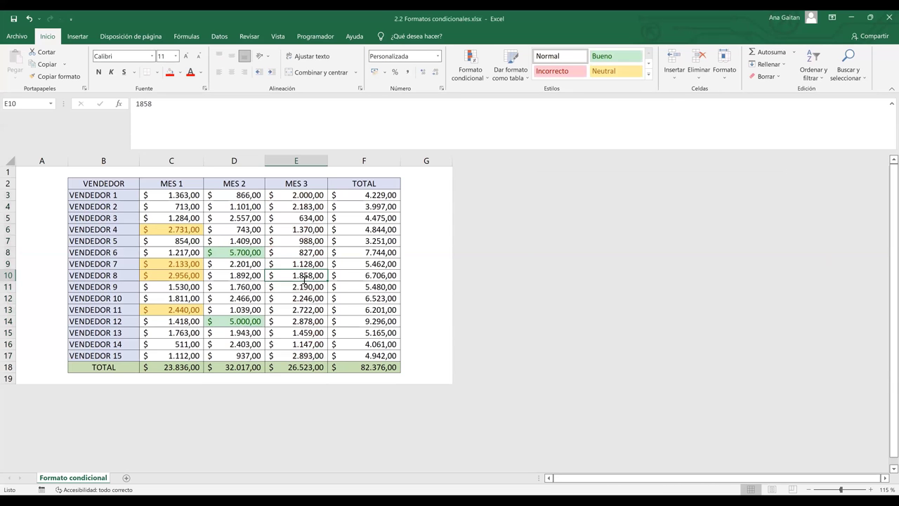
text(1.99)
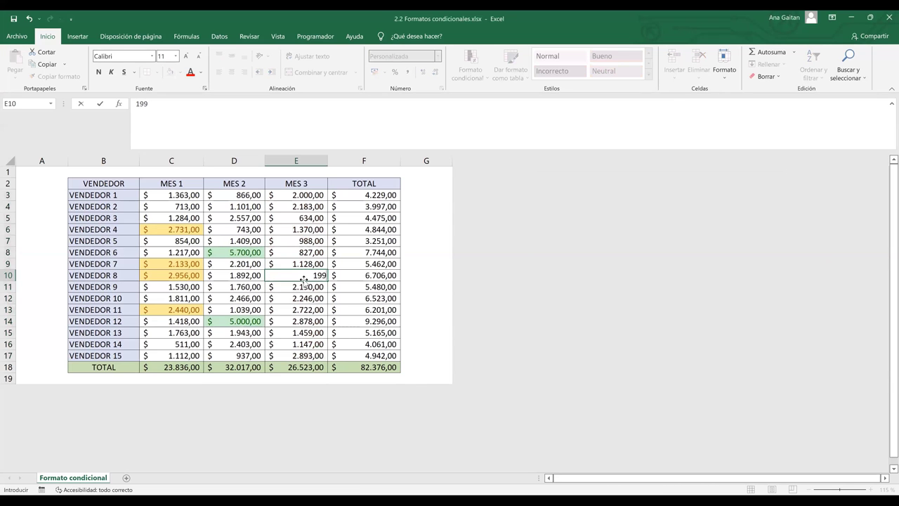
text(9)
key(Return)
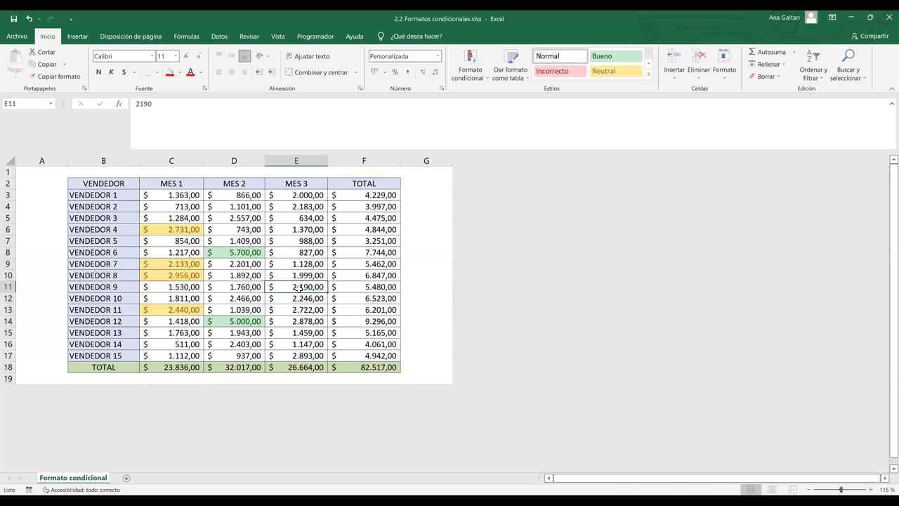
drag(296, 195, 300, 337)
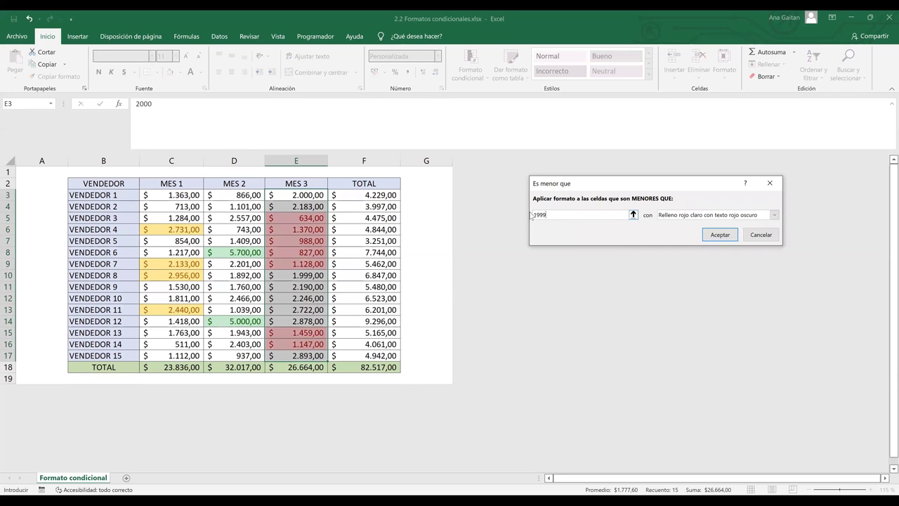
Change the MES 3 less-than threshold from 1999 to 2000, keeping light red fill
double_click(532, 214)
text(2000)
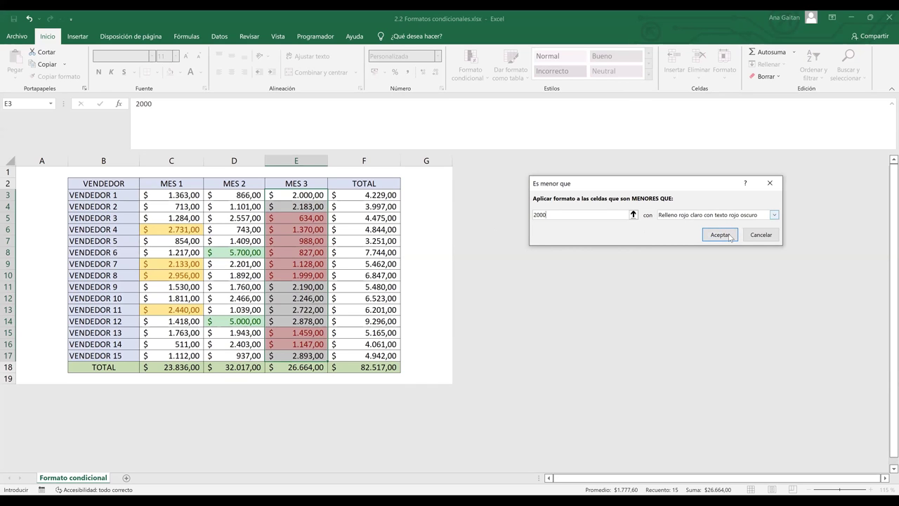
Confirm the below-2000 light red rule on MES 3 and deselect to view the eight highlighted amounts
click(731, 237)
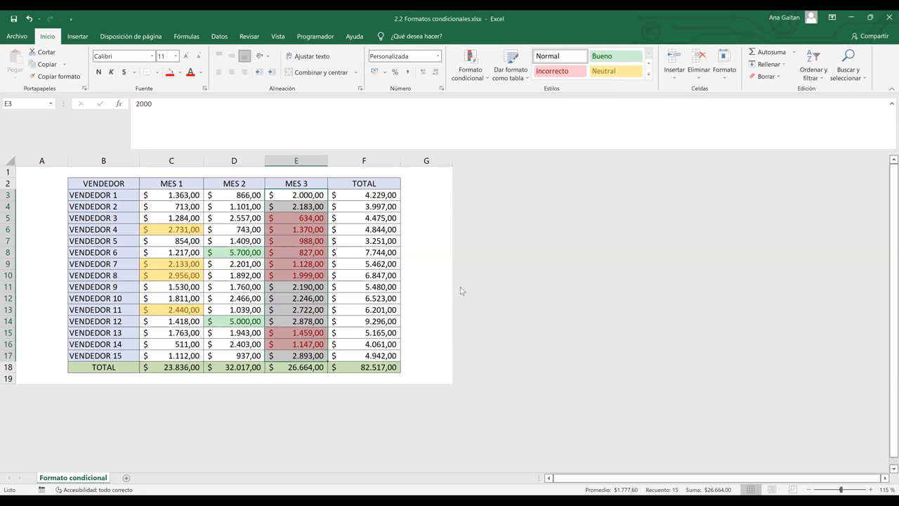
click(420, 307)
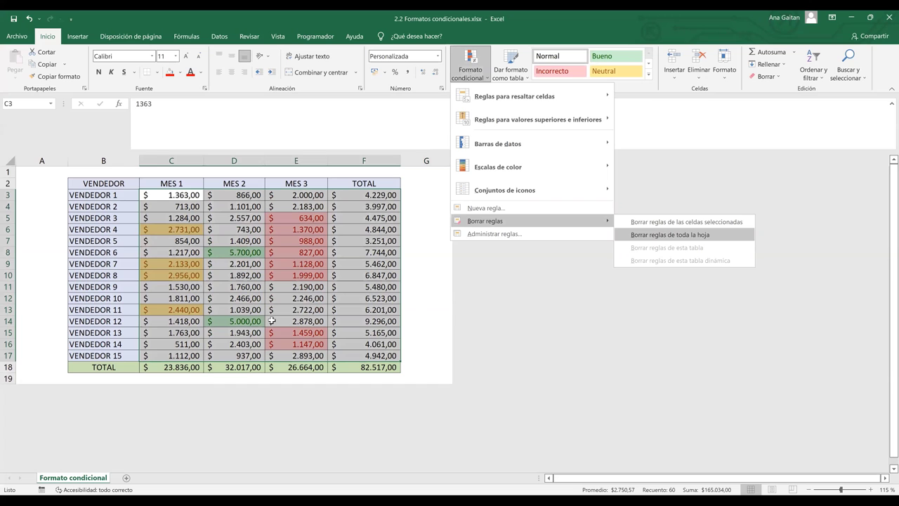
Select all month values C3:E17 in the sales table
drag(172, 196, 236, 219)
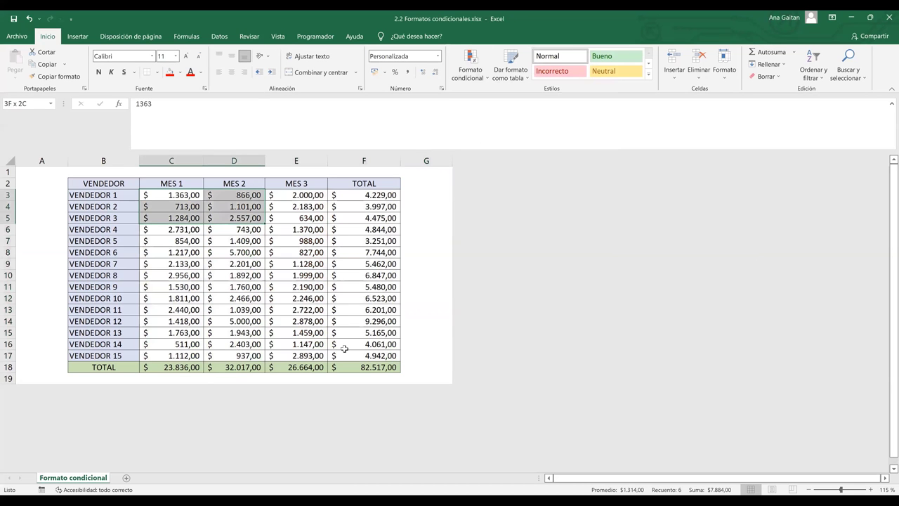
drag(310, 358, 310, 358)
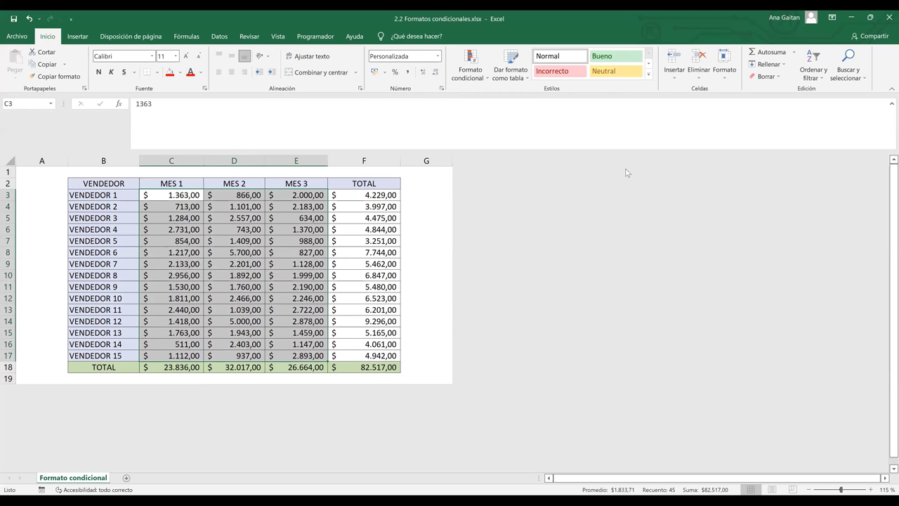
Apply the green-yellow-red colour scale from Formato condicional to the MES 1–MES 3 amounts in C3:E17
click(470, 70)
mouse_move(534, 167)
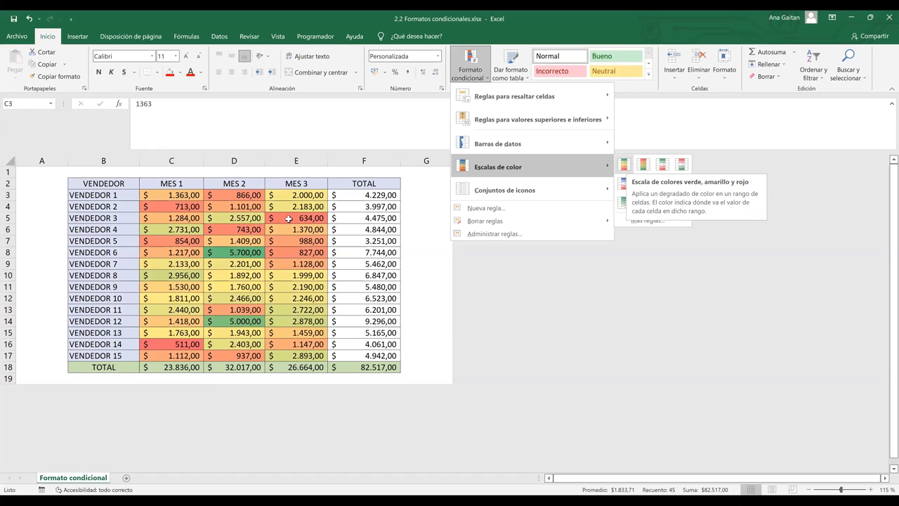
click(289, 219)
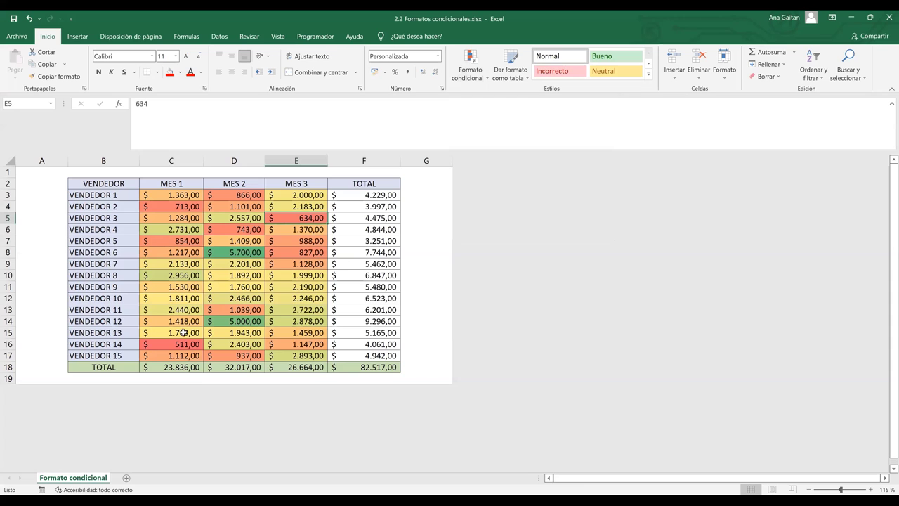
click(183, 343)
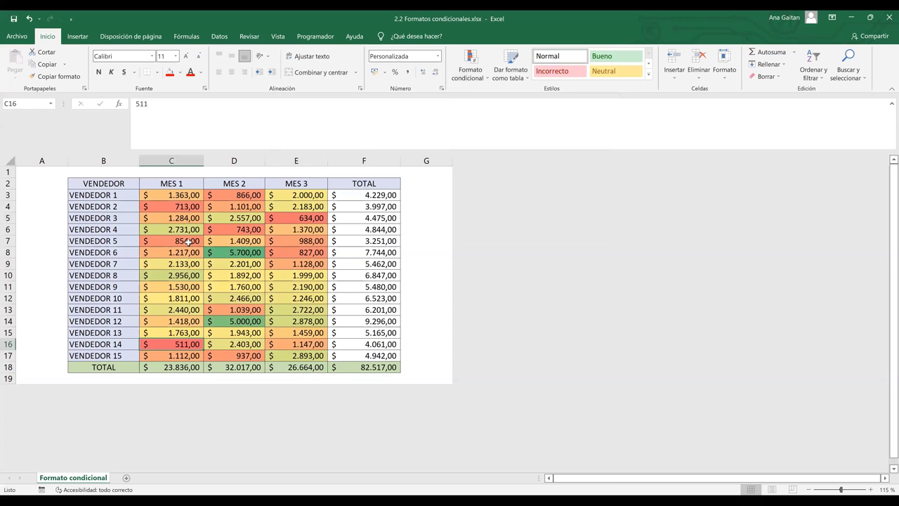
click(182, 243)
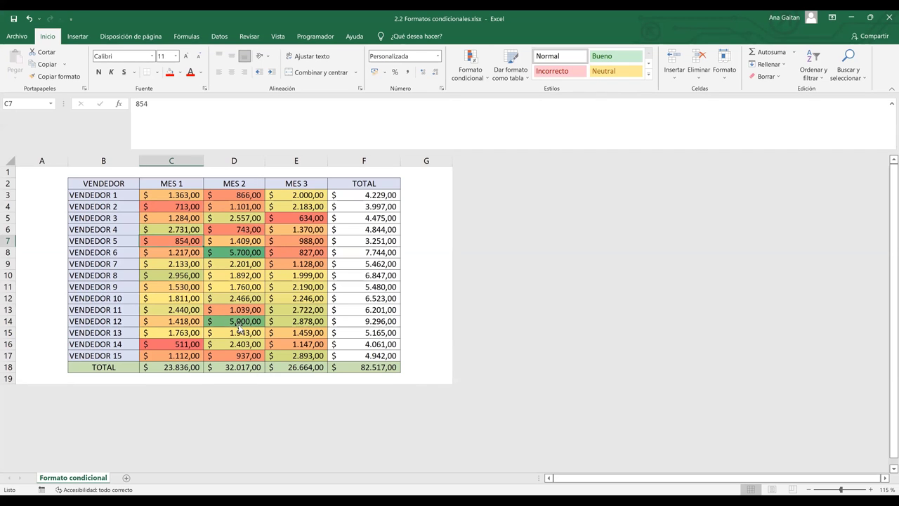
click(238, 327)
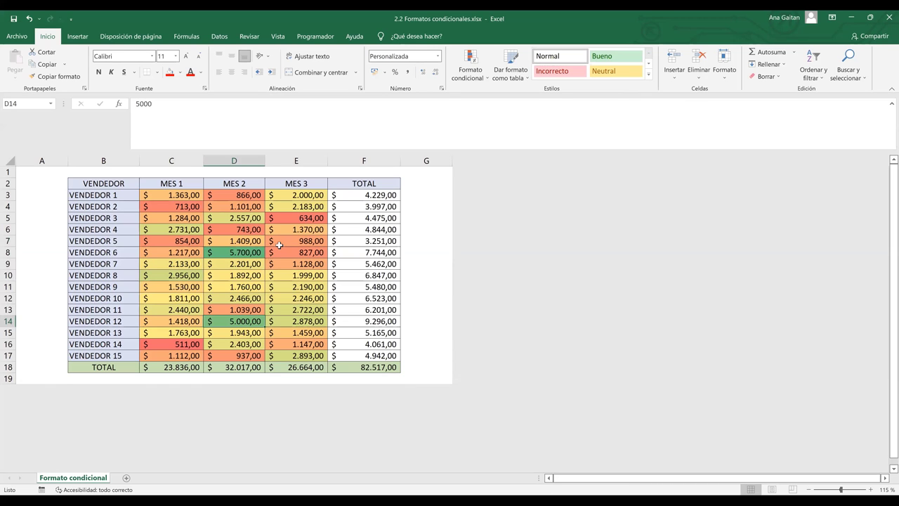
key(Up)
key(Up)
key(Up)
key(Up)
key(Up)
key(Up)
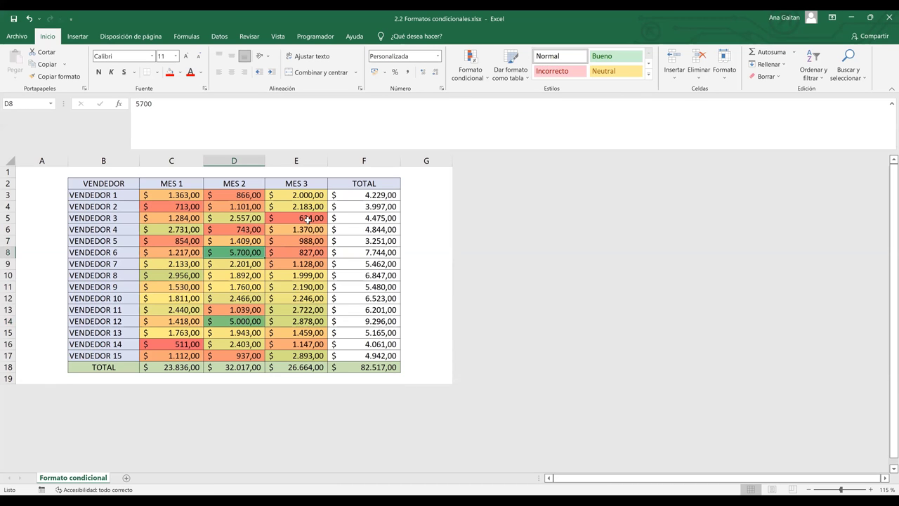
click(308, 219)
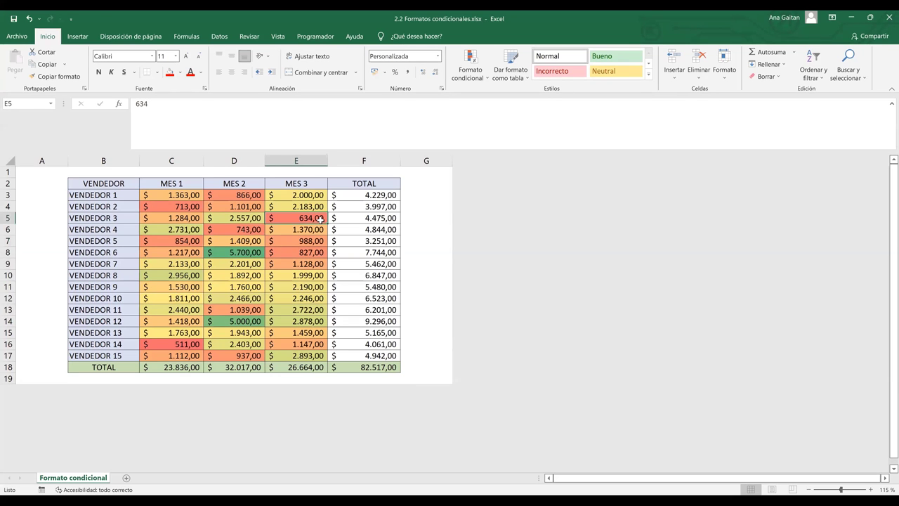
Change E5 to 8000 and compare its colour with the 5000 in D14 and the 5700 in D8
double_click(321, 219)
text(8000)
key(Return)
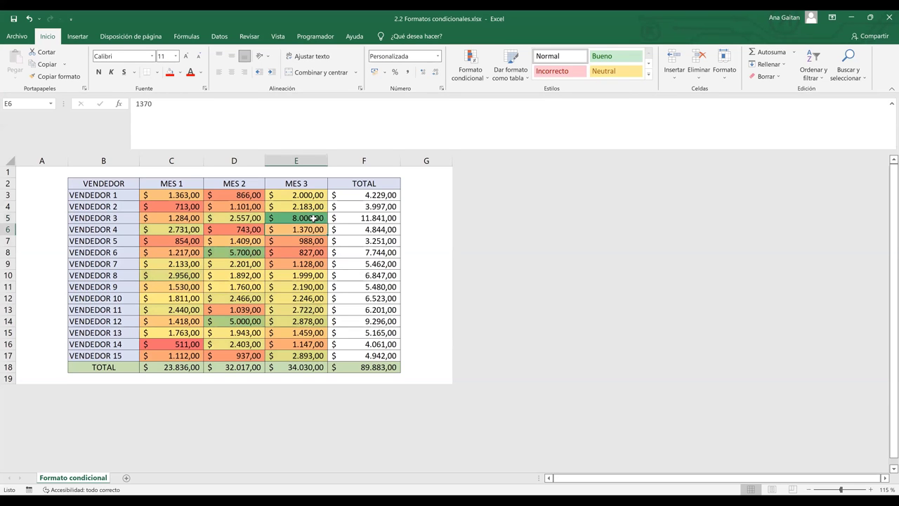
key(Up)
click(247, 322)
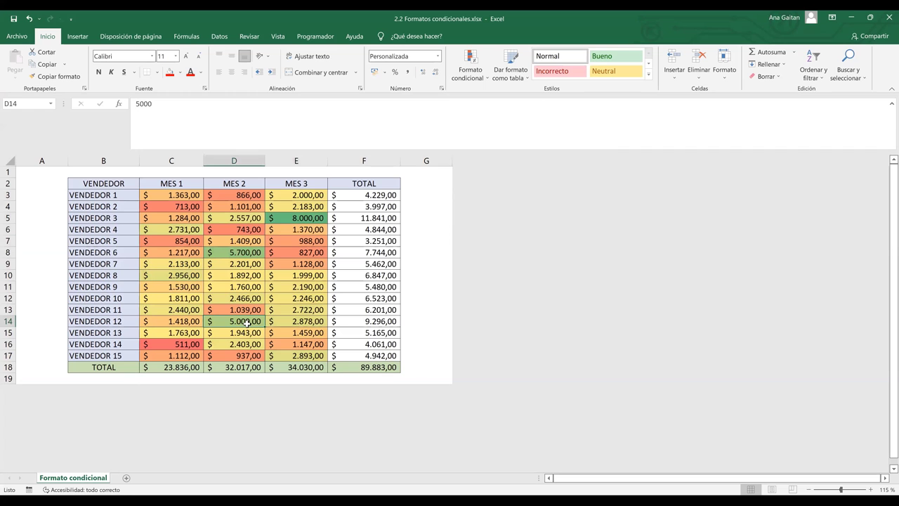
click(246, 251)
click(297, 219)
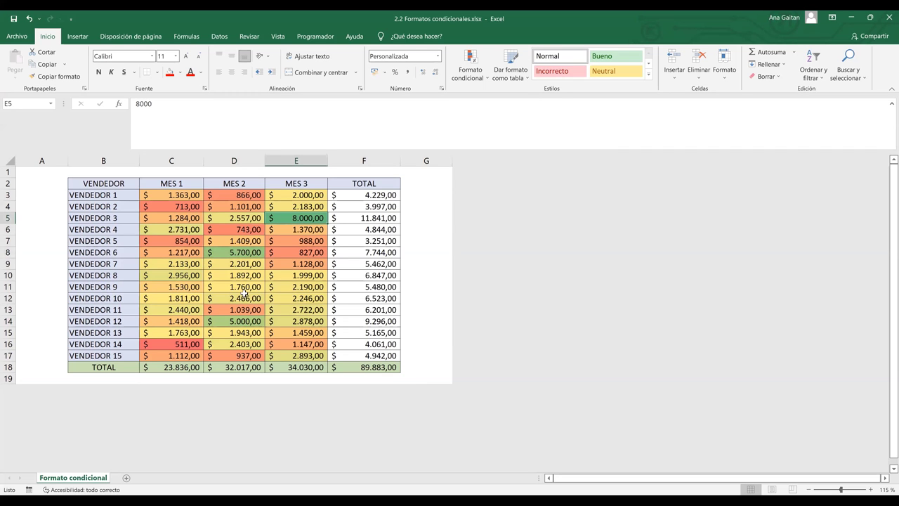
Set Vendedor 8's MES 1 value in C10 to 0 and recheck the cell
click(188, 275)
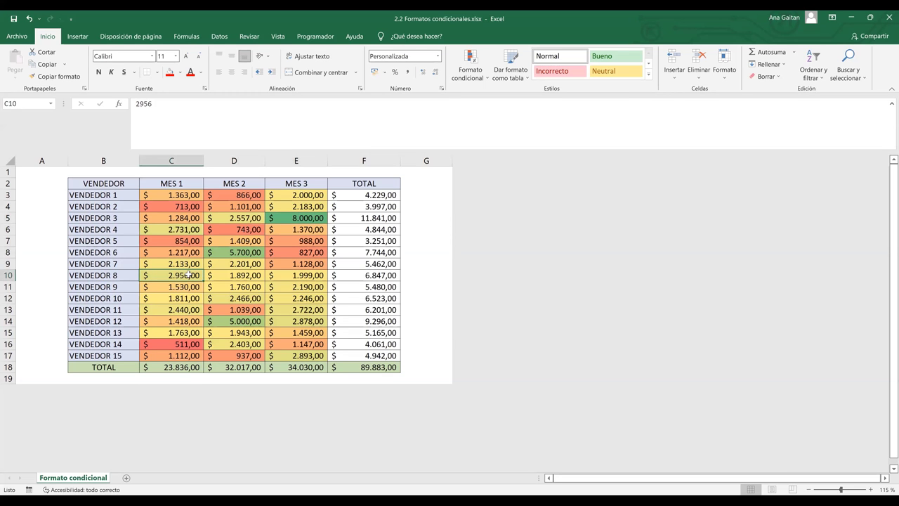
text(0)
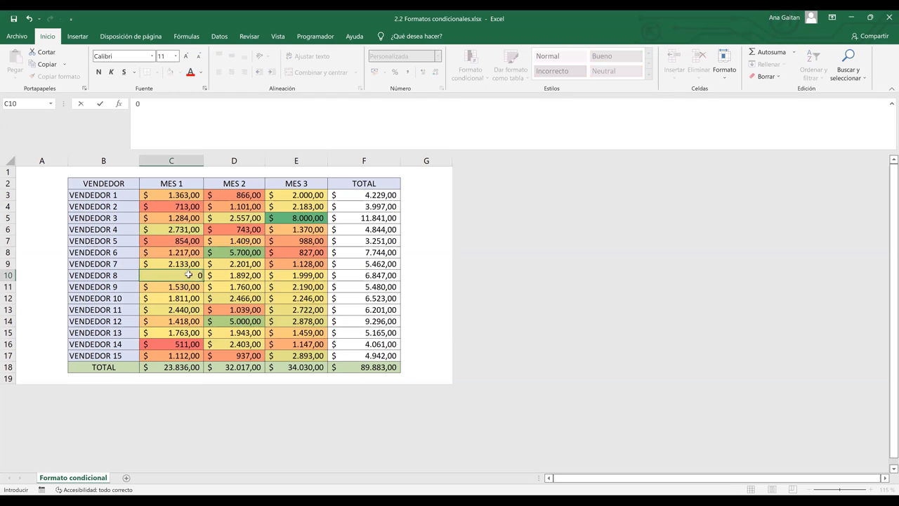
key(Return)
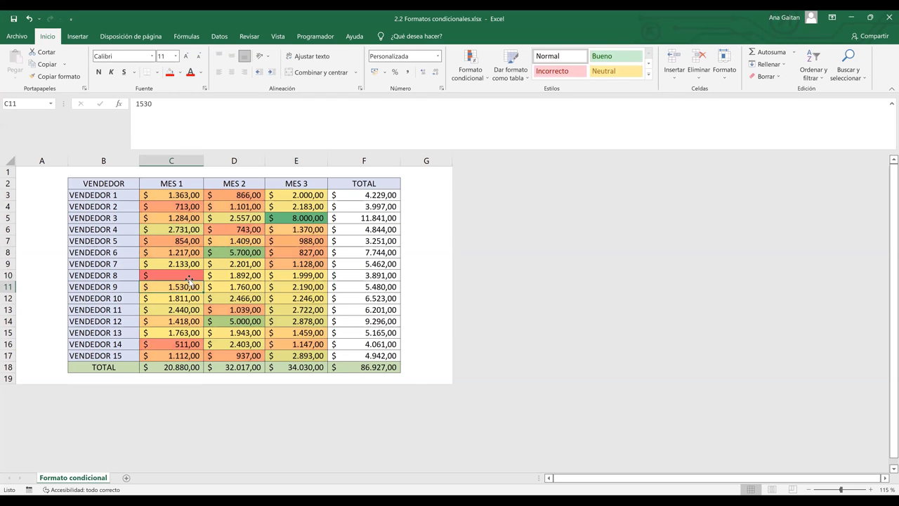
click(190, 276)
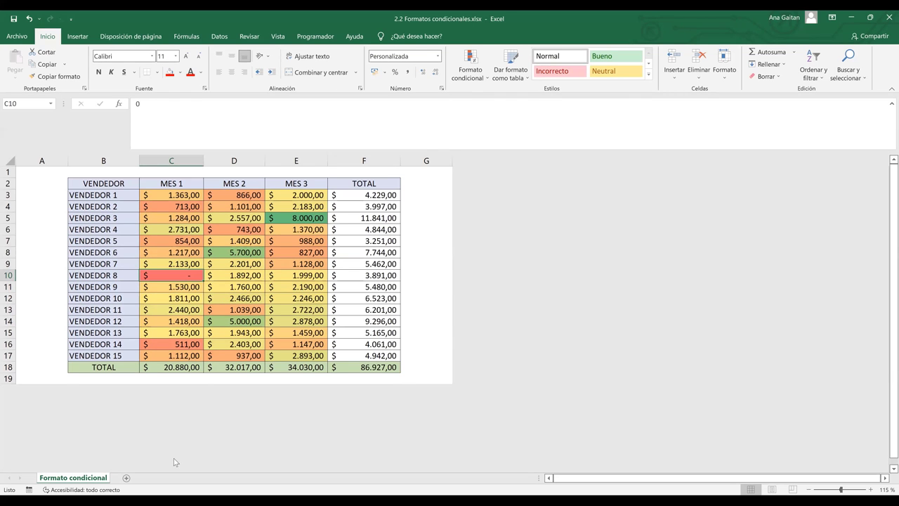
Add a new sheet and enter the header 'nombre' in D6
click(127, 479)
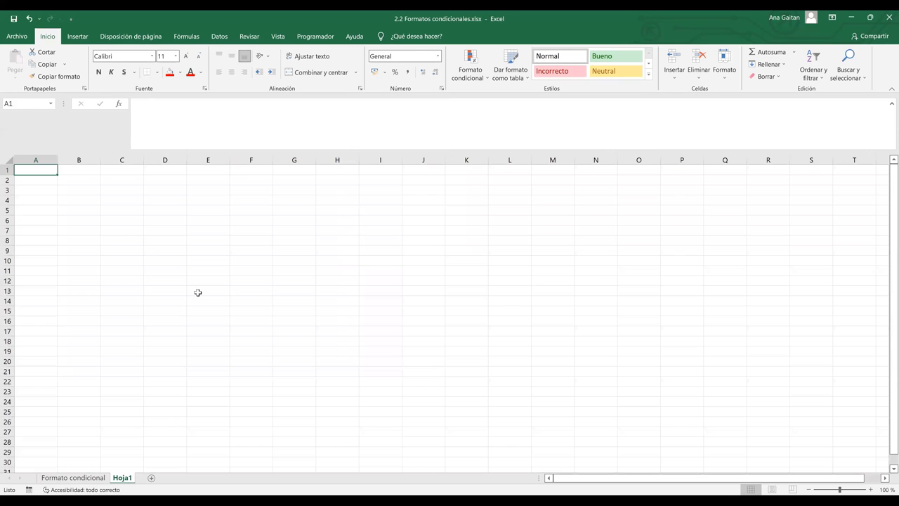
click(166, 220)
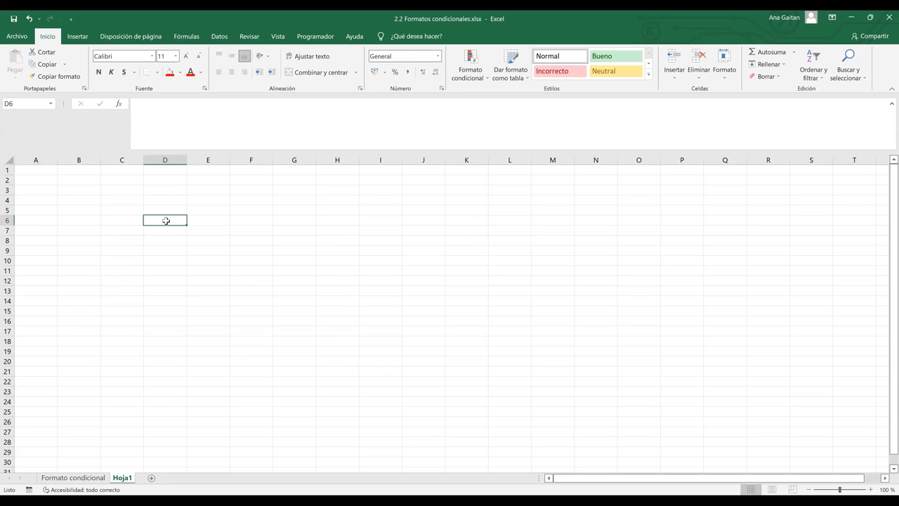
text(es)
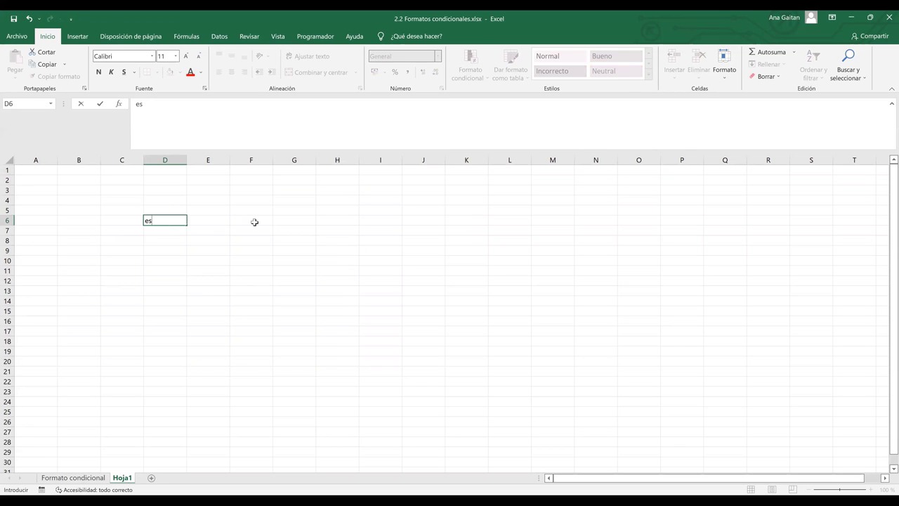
key(BackSpace)
key(BackSpace)
text(nombre)
key(Tab)
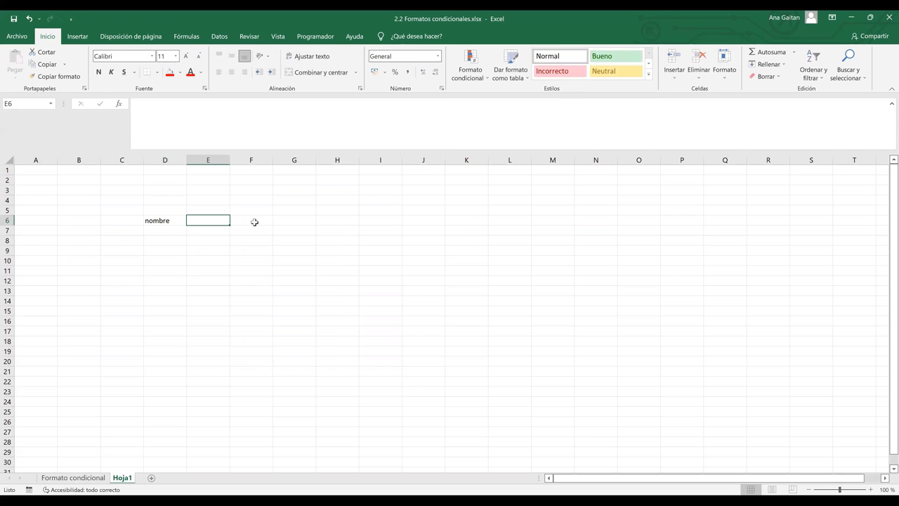
Enter the headers Unidad 1, Unidad 2, Unidad 3 and Unidad 4 across E6:H6
text(Unidad 1)
click(254, 222)
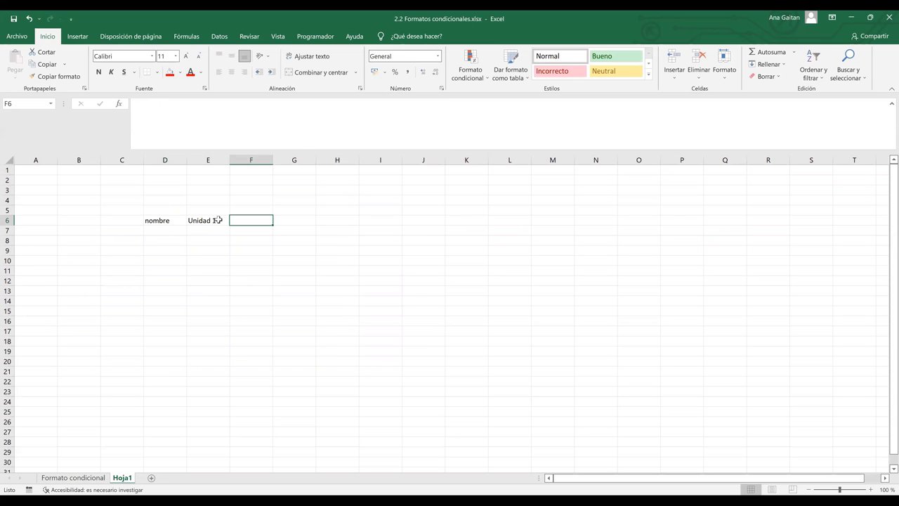
text(U)
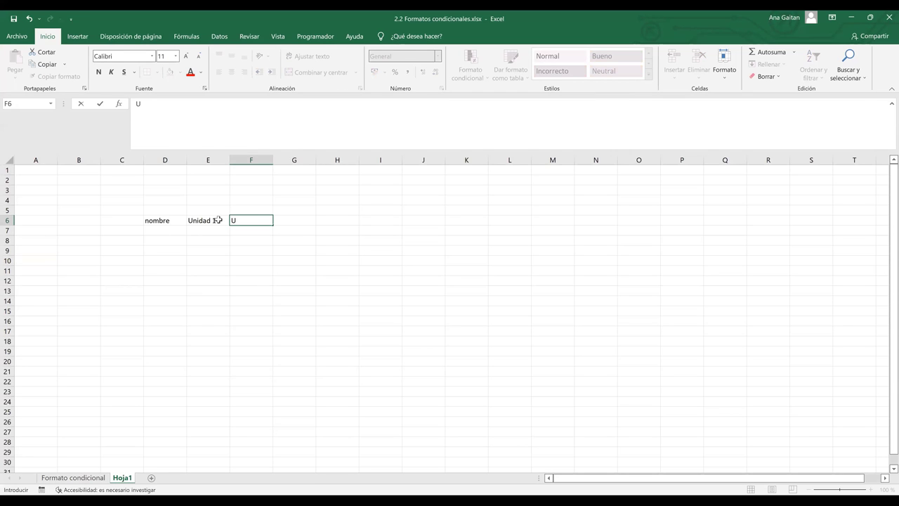
text(nidad 2)
key(Tab)
text(Unidad)
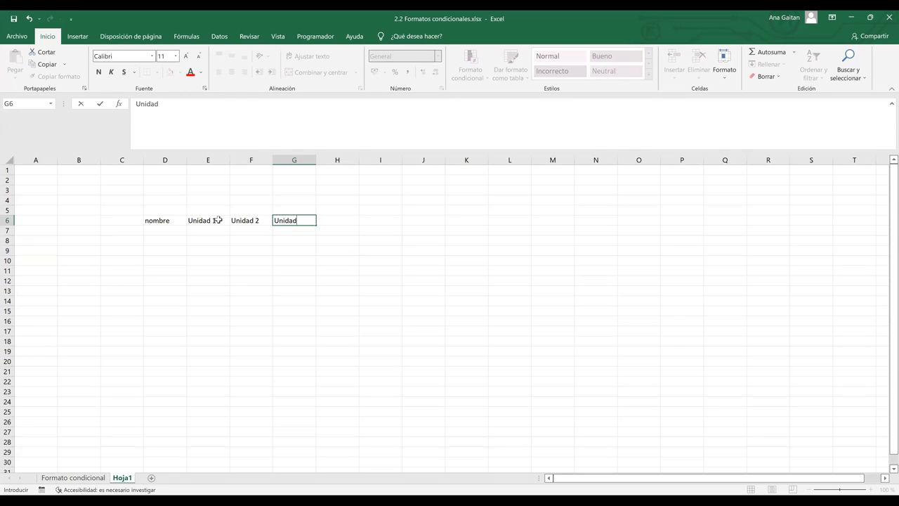
text( 3)
key(Tab)
text(Unidad)
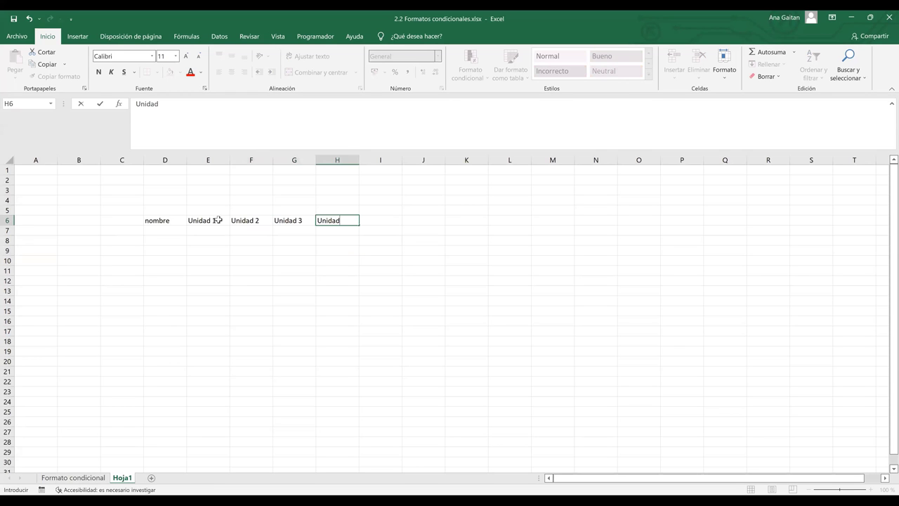
text( 4)
key(Return)
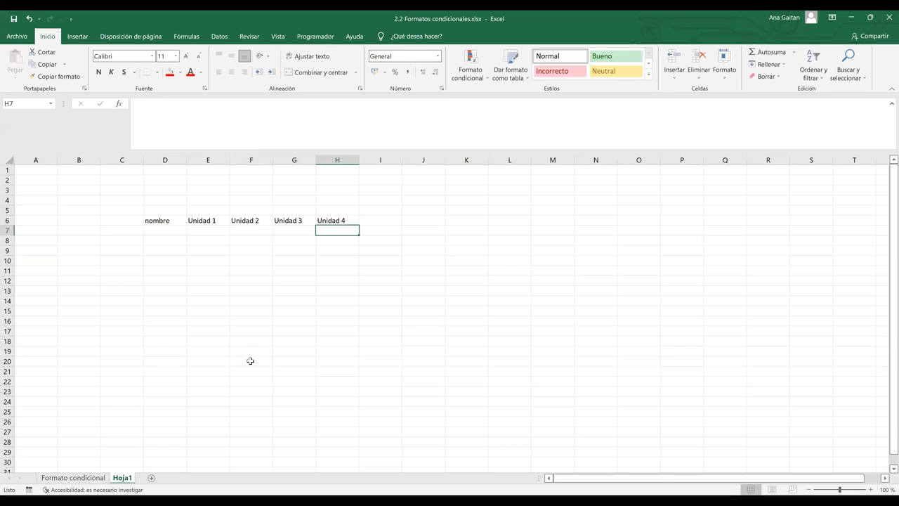
Apply All Borders to the range D6:H25 to form the grade table grid
drag(155, 221, 338, 413)
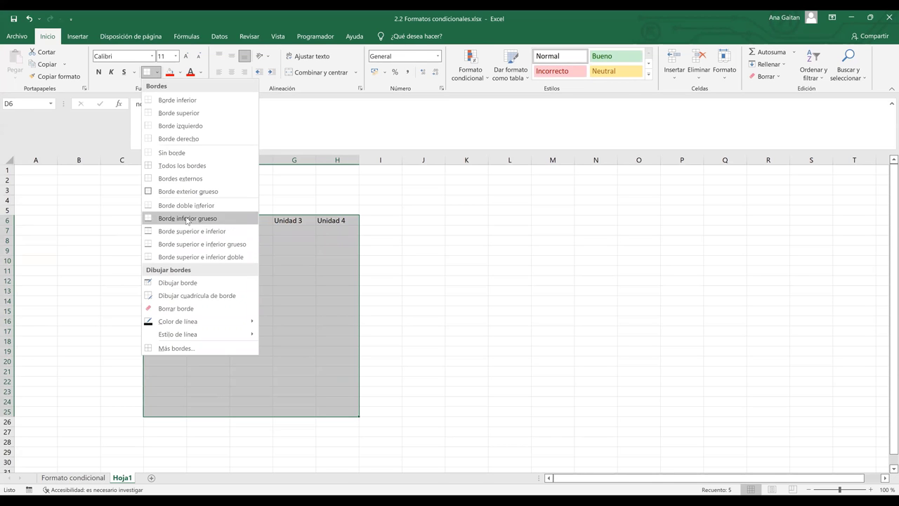
click(186, 179)
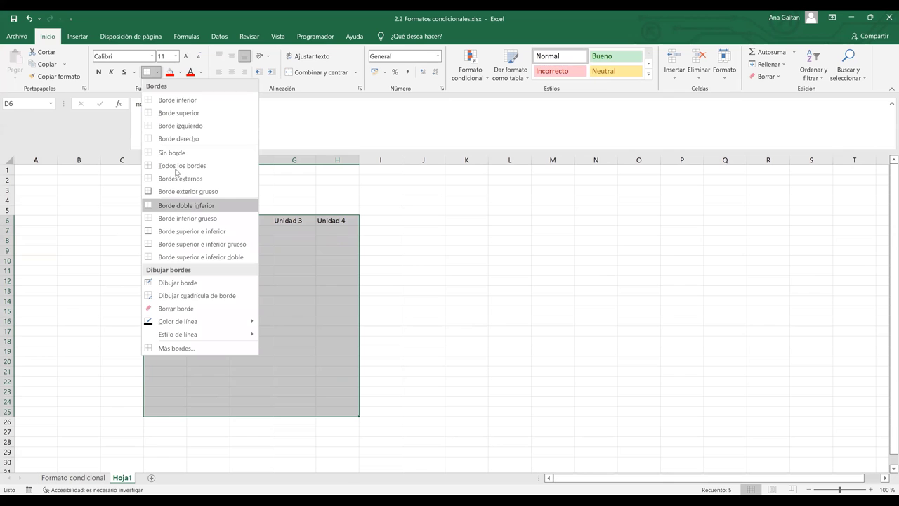
click(176, 168)
click(263, 275)
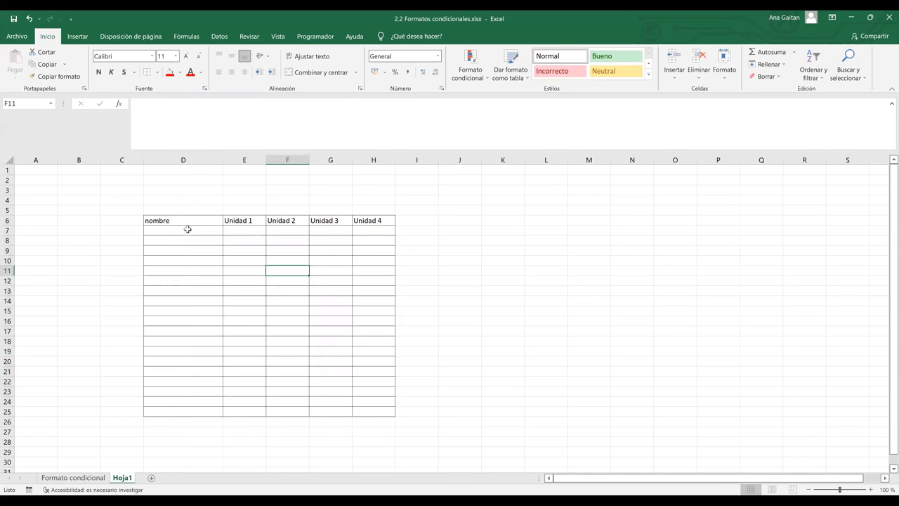
Enter the first four student names in D7:D10, fixing a typo in the first name
click(188, 229)
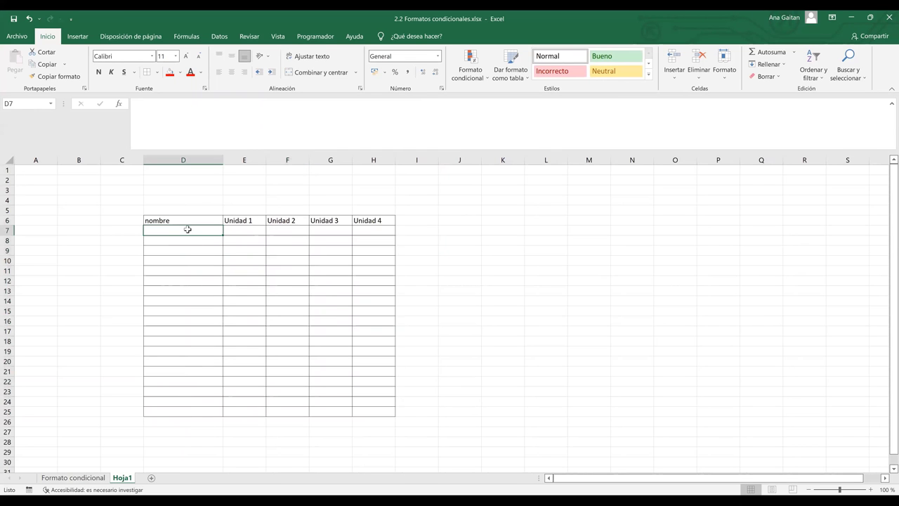
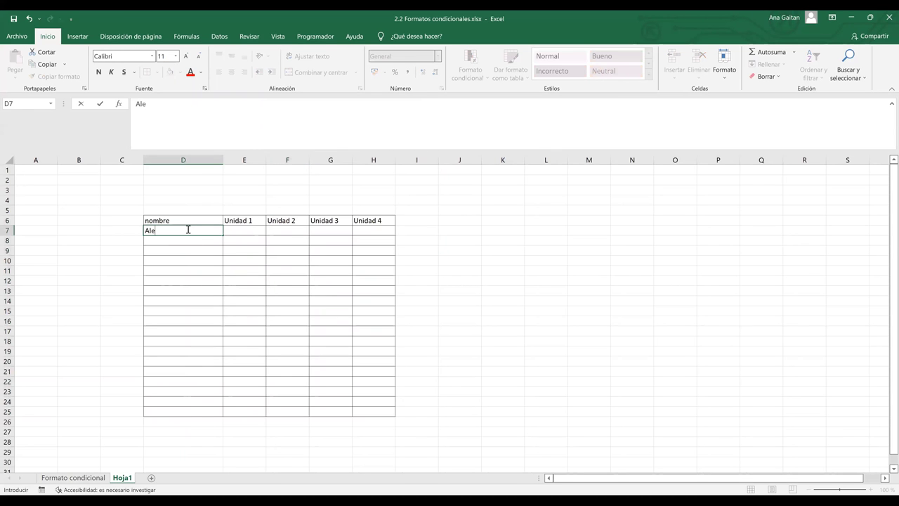
key(Return)
text(Rosa)
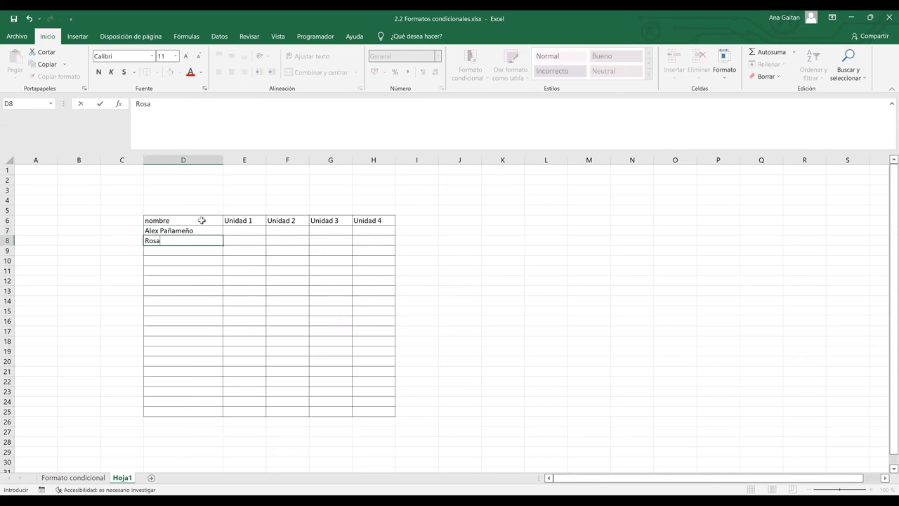
key(Return)
text(Carlos)
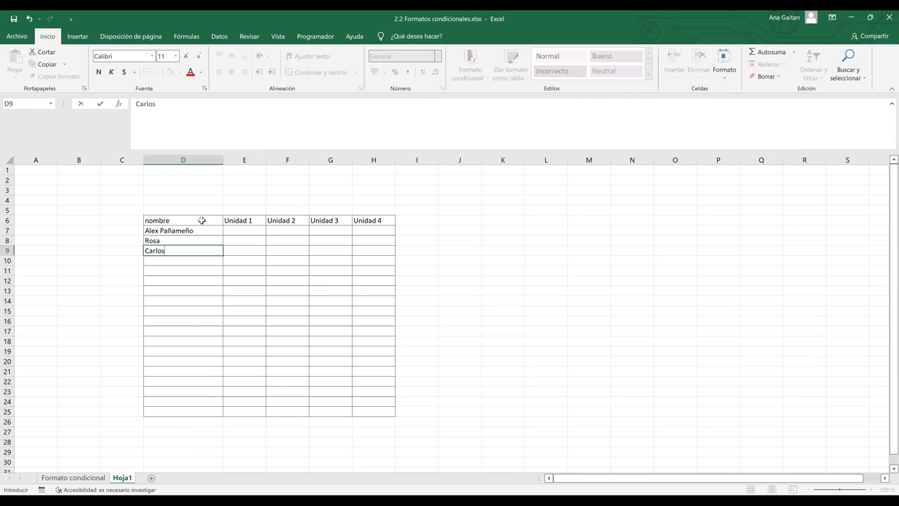
key(Return)
text(Juan)
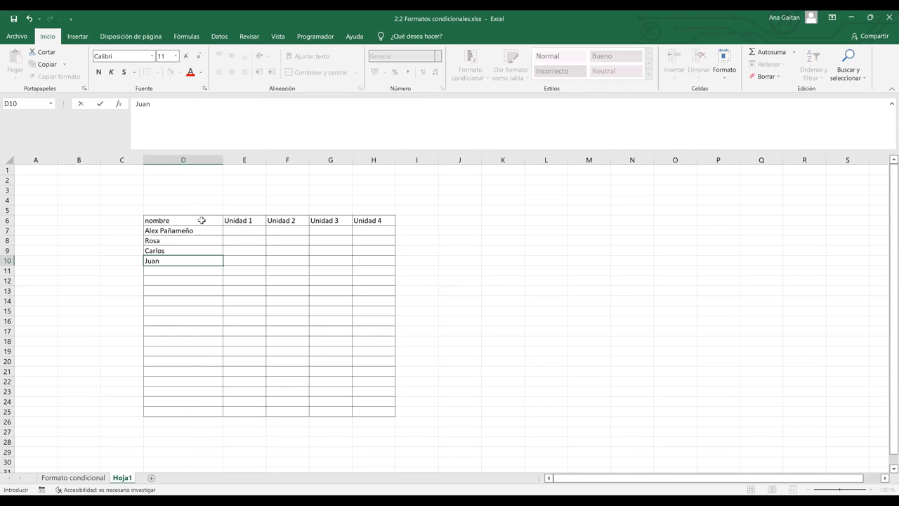
key(Return)
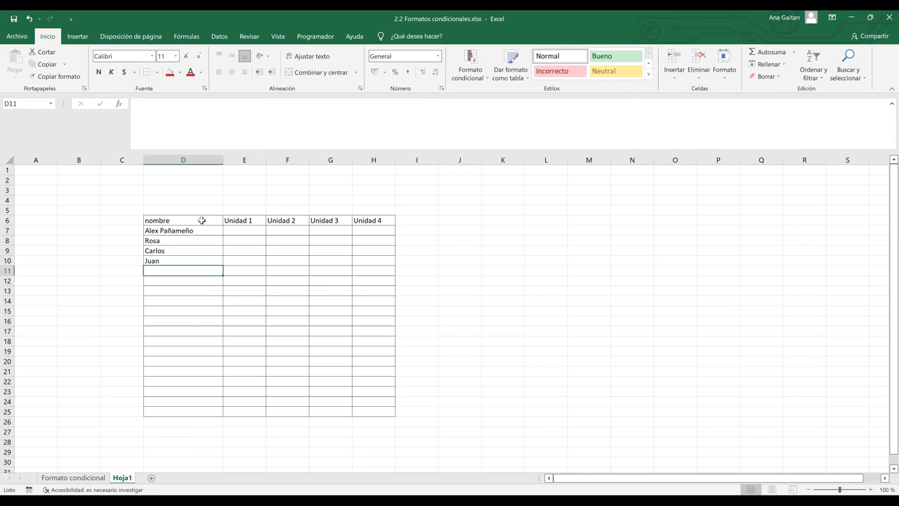
Enter the next four student names in D11:D14 and start the ninth in D15
text(Iris)
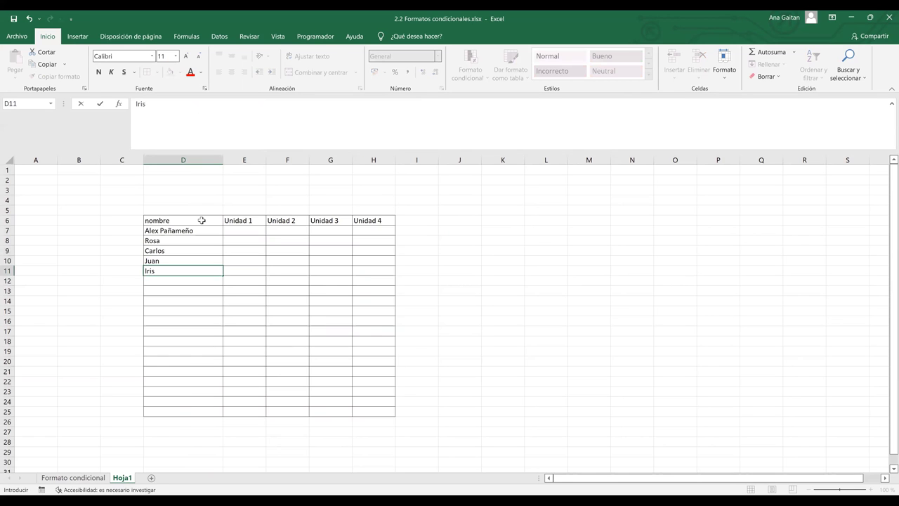
key(Return)
text(Maria)
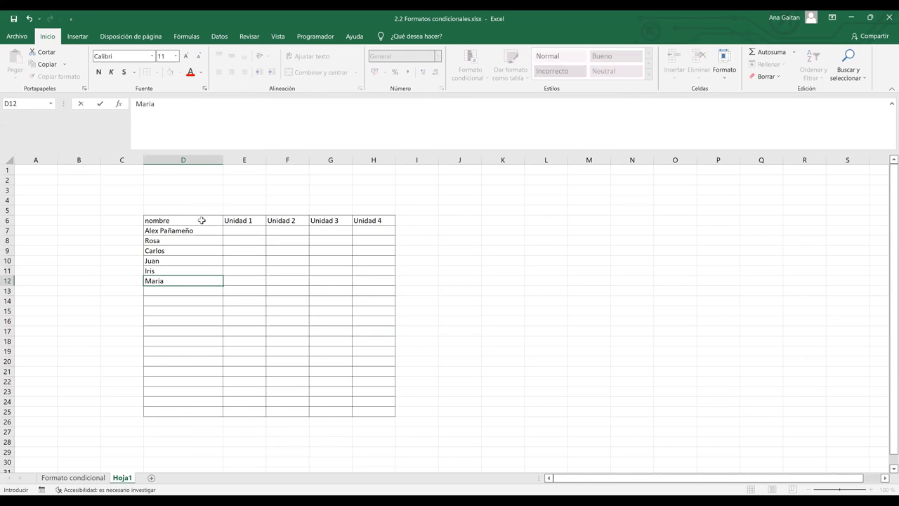
key(Return)
text(Pedr)
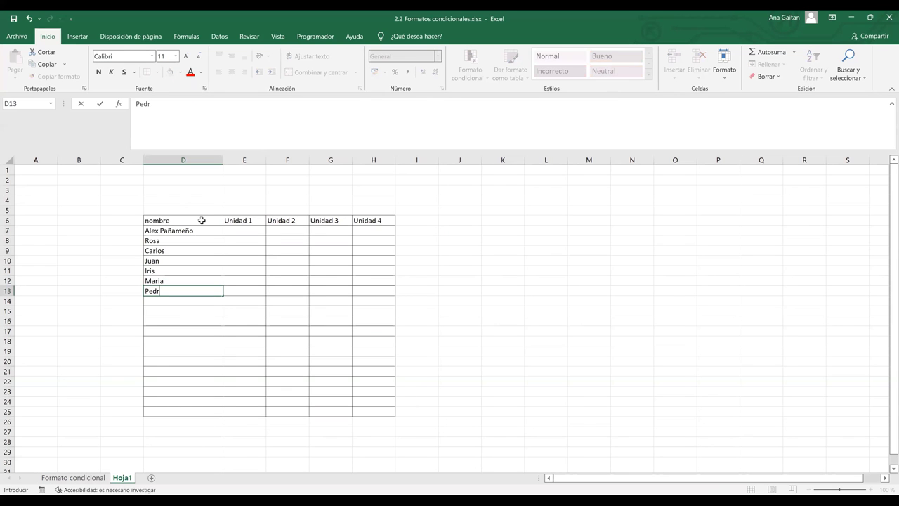
text(o)
key(Return)
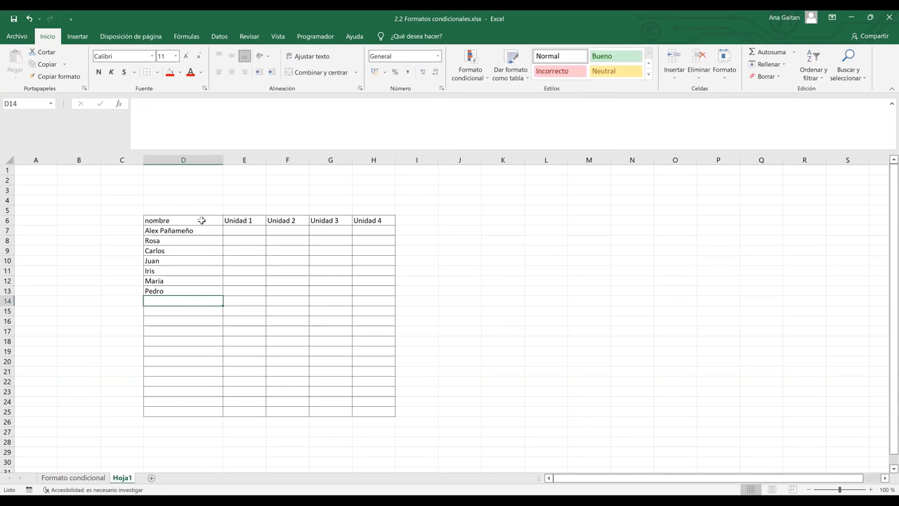
text(Antonio)
key(Return)
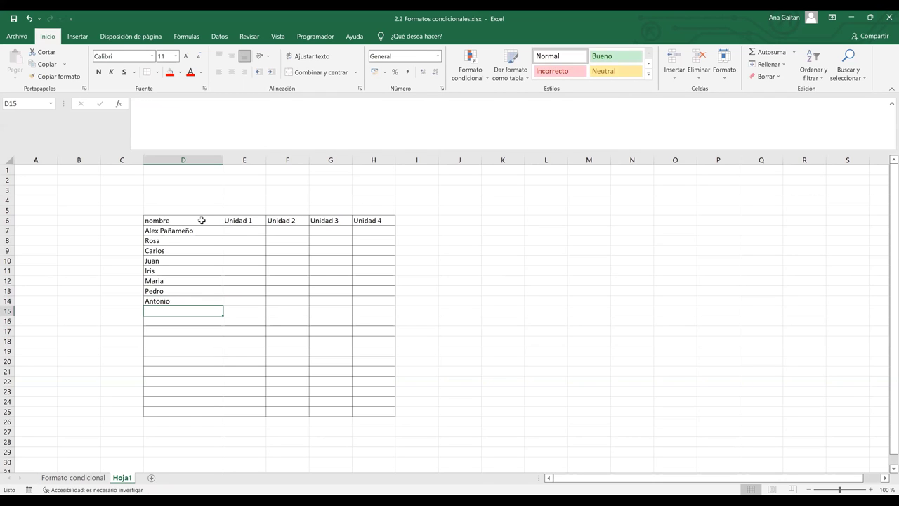
text(Lic)
key(BackSpace)
key(BackSpace)
Finish the ninth student's name in D15 and format E7:H15 with Percent Style
text(ucas)
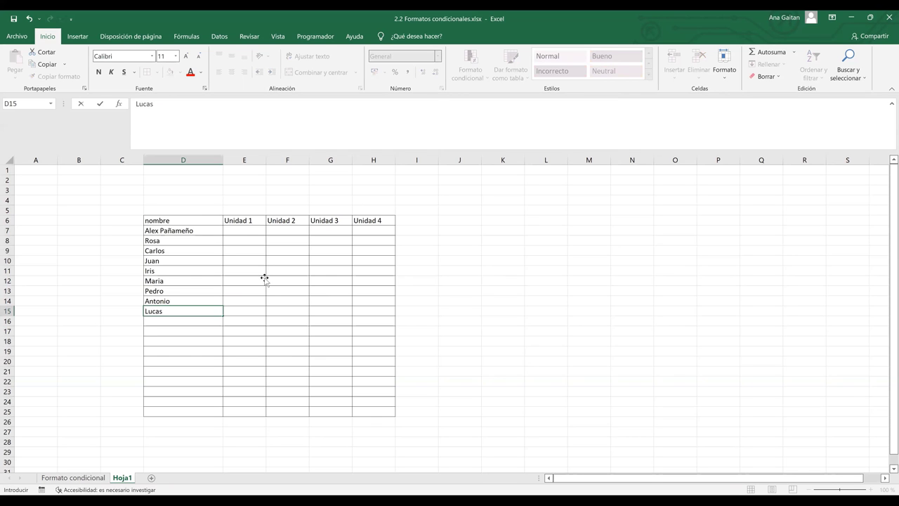
click(264, 279)
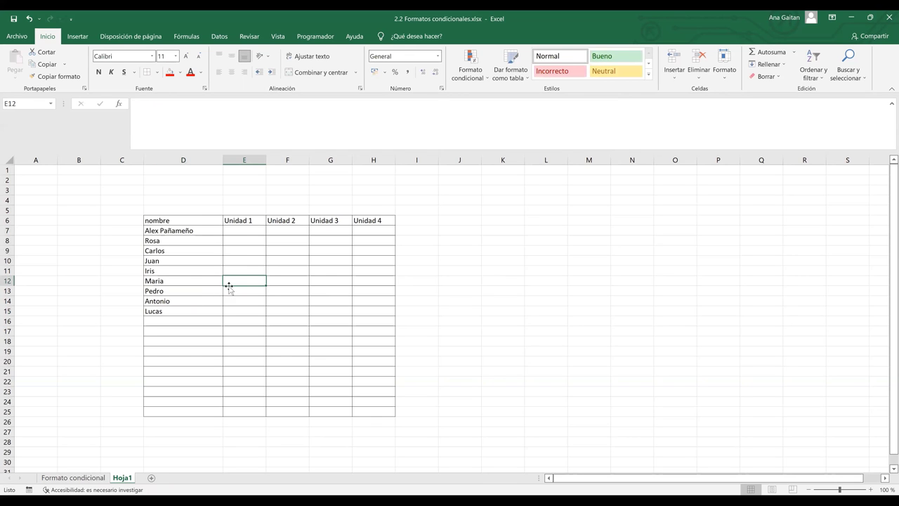
click(243, 232)
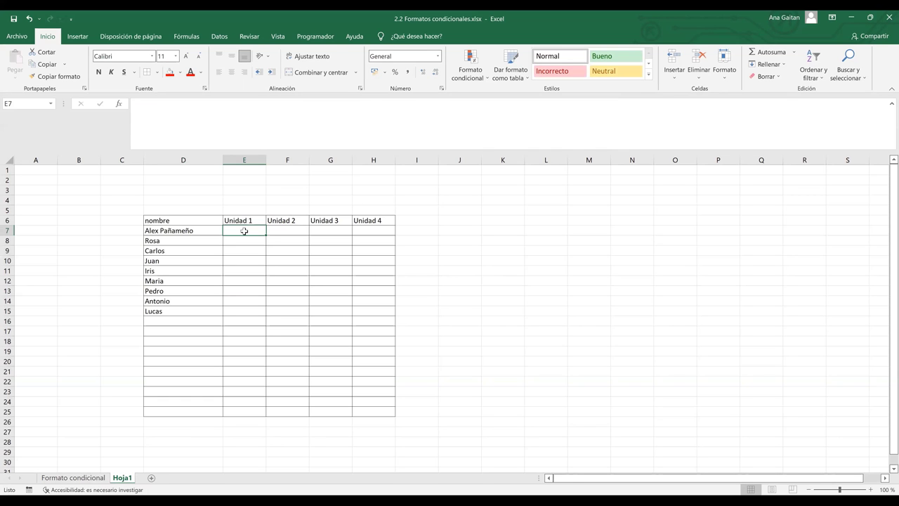
drag(243, 231, 372, 314)
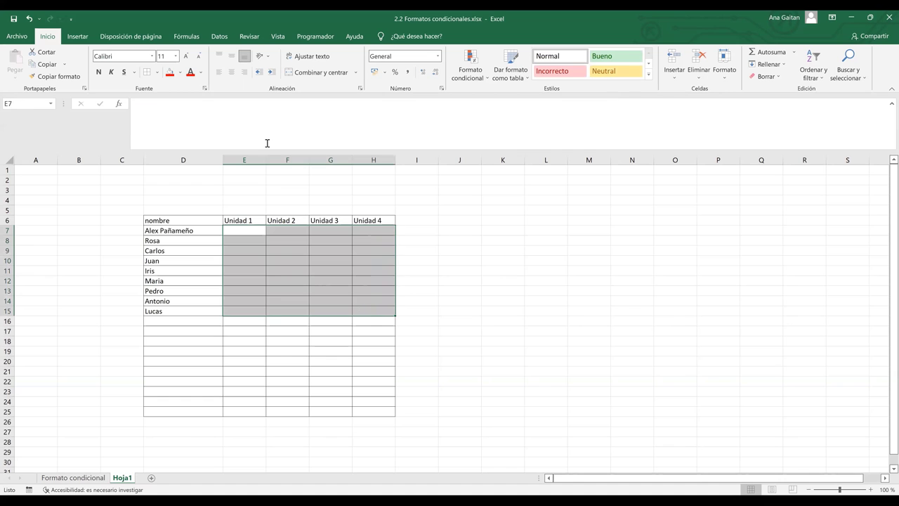
click(396, 73)
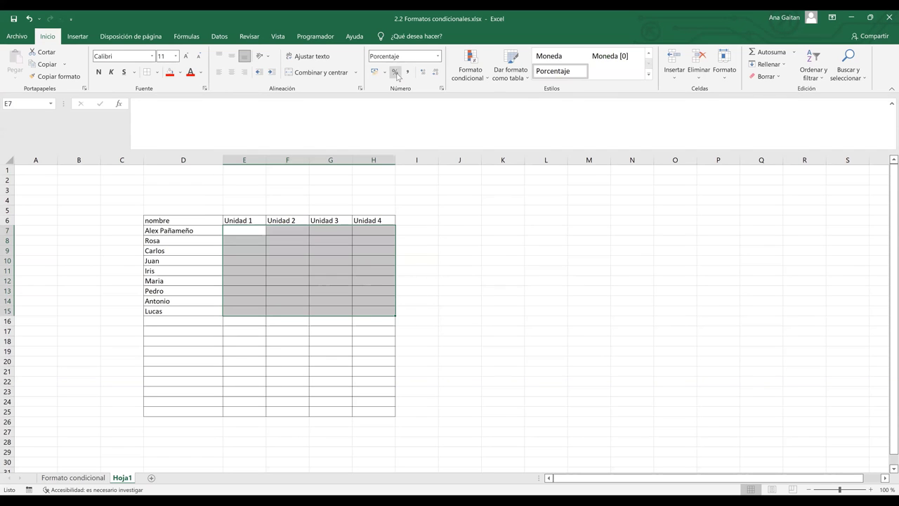
click(248, 230)
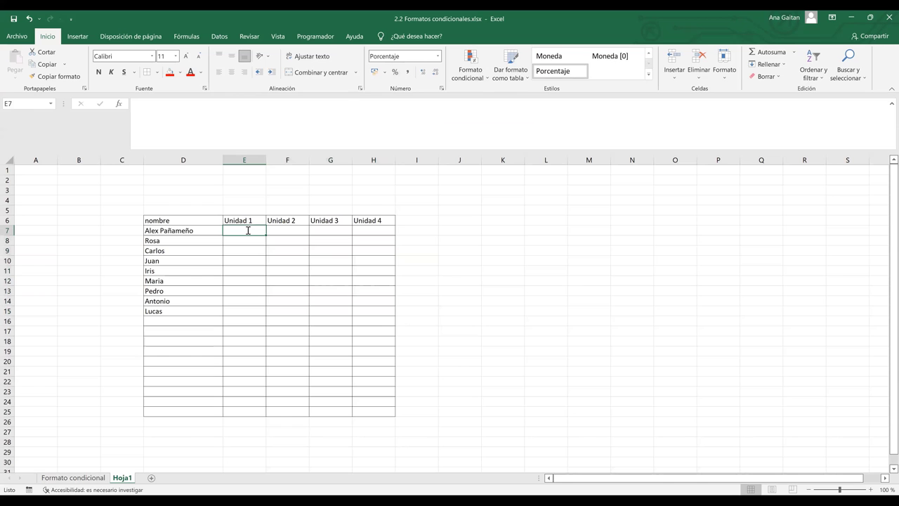
Enter the Unidad 1 scores 4, 6, 89, 80, 100, 90, 65, 50 and 0% into E7:E15
text(4)
key(Return)
text(6)
key(Return)
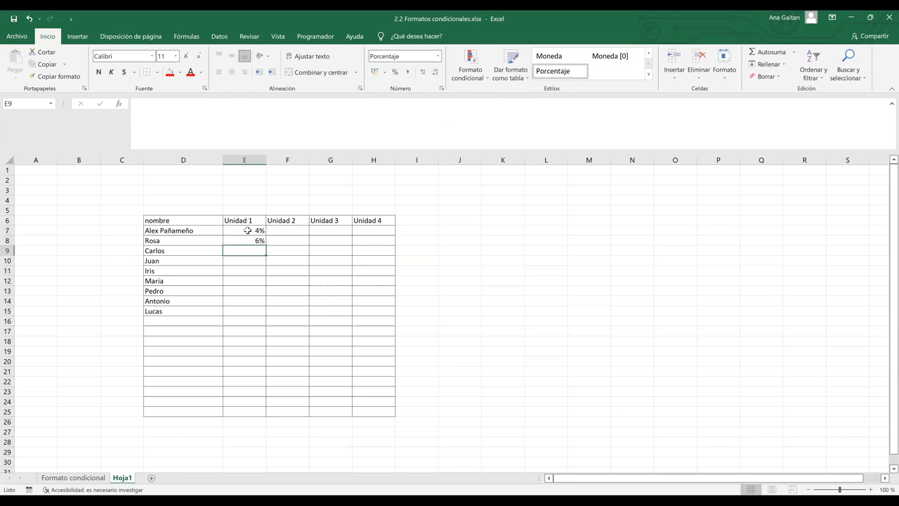
text(89)
key(Return)
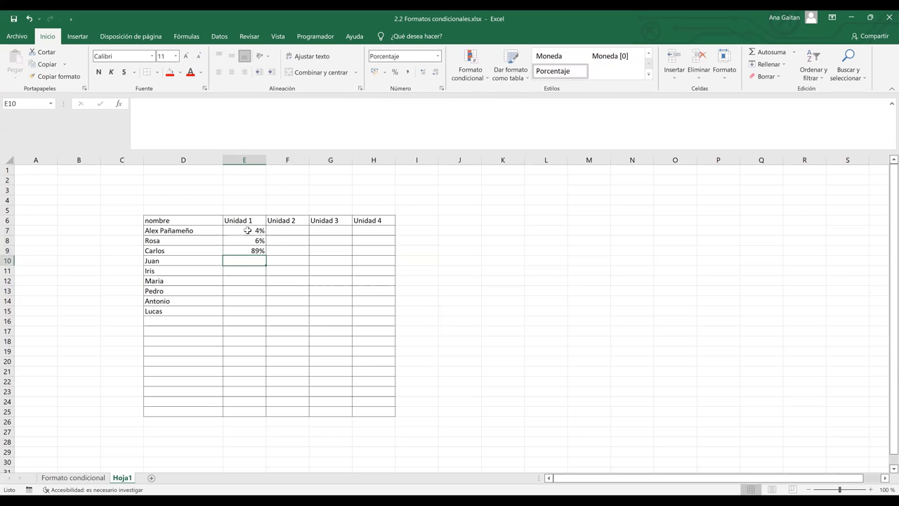
text(80)
key(Return)
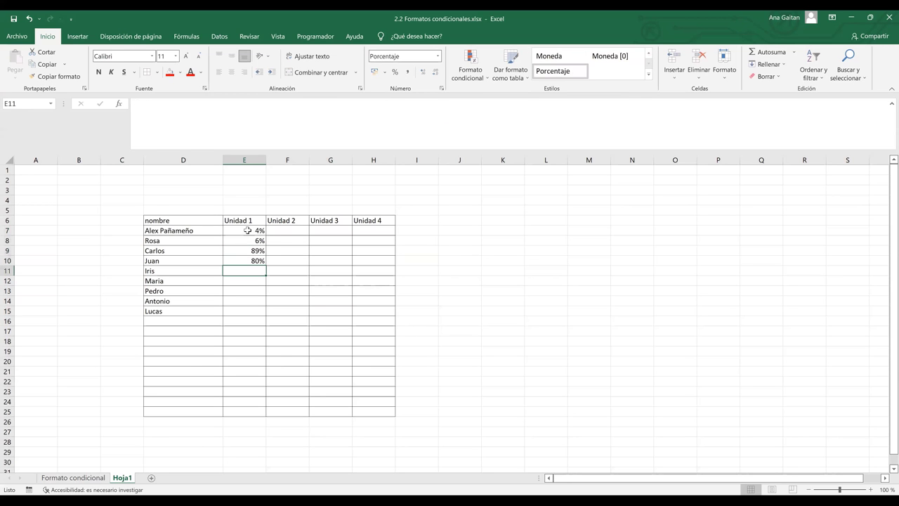
text(100)
key(Return)
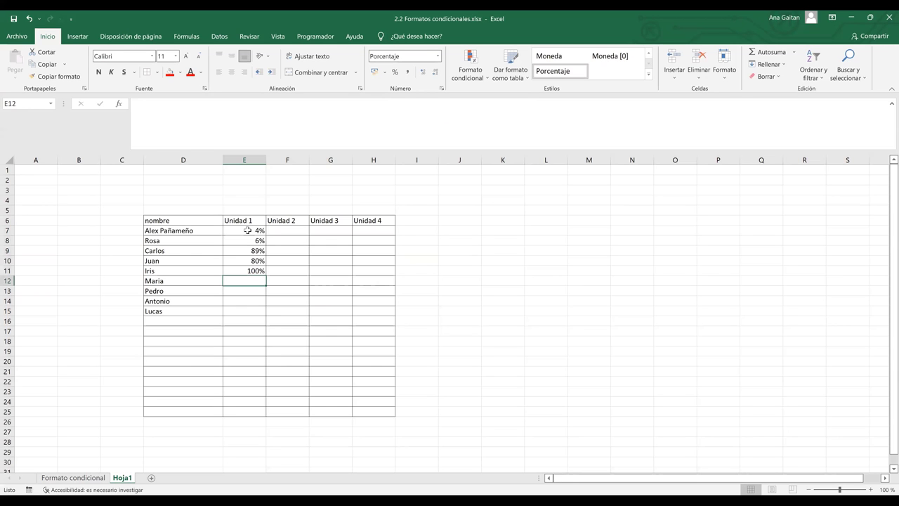
text(90)
key(Return)
text(65)
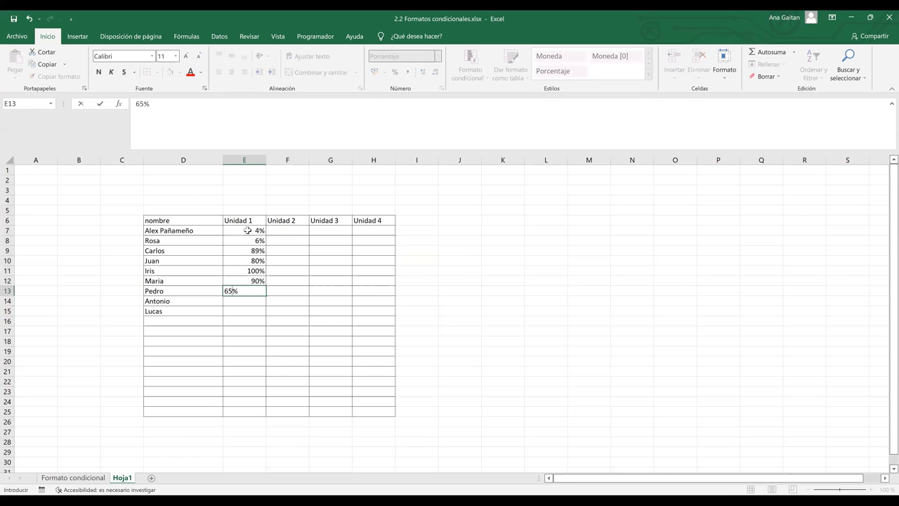
key(Return)
text(50)
key(Return)
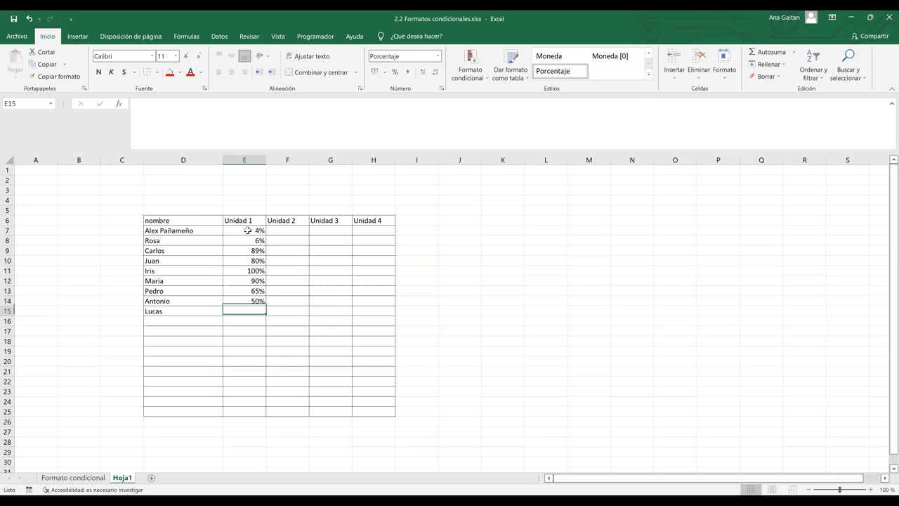
text(0)
key(Return)
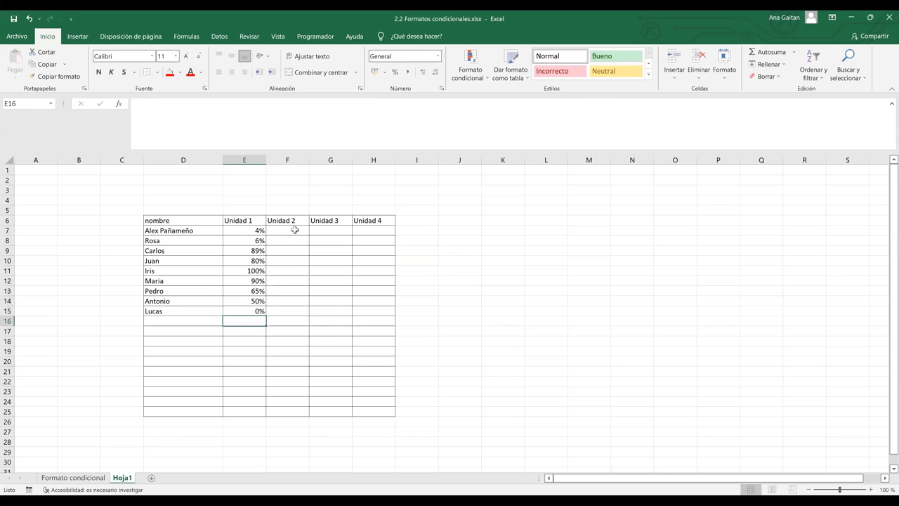
Enter the Unidad 2 scores 0, 7, 7, 90, 56, 76, 100, 99 and 0% down column F
click(295, 231)
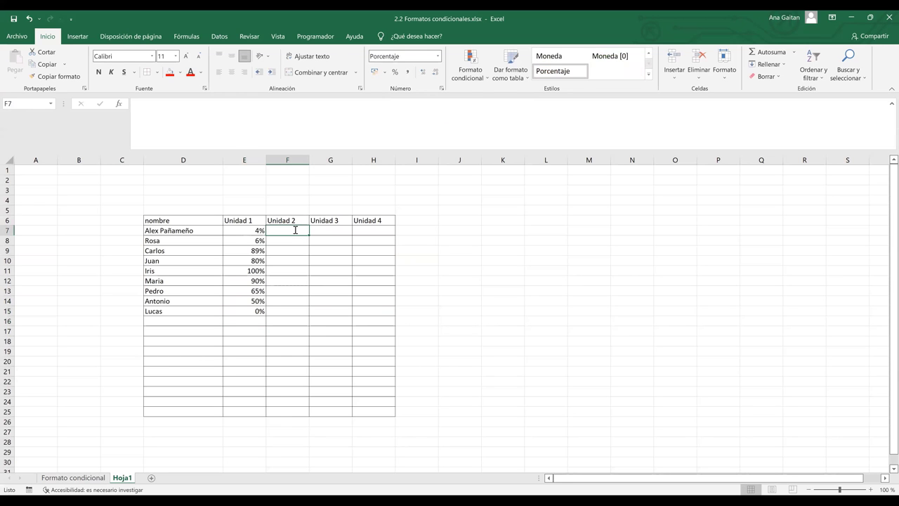
text(0)
key(Return)
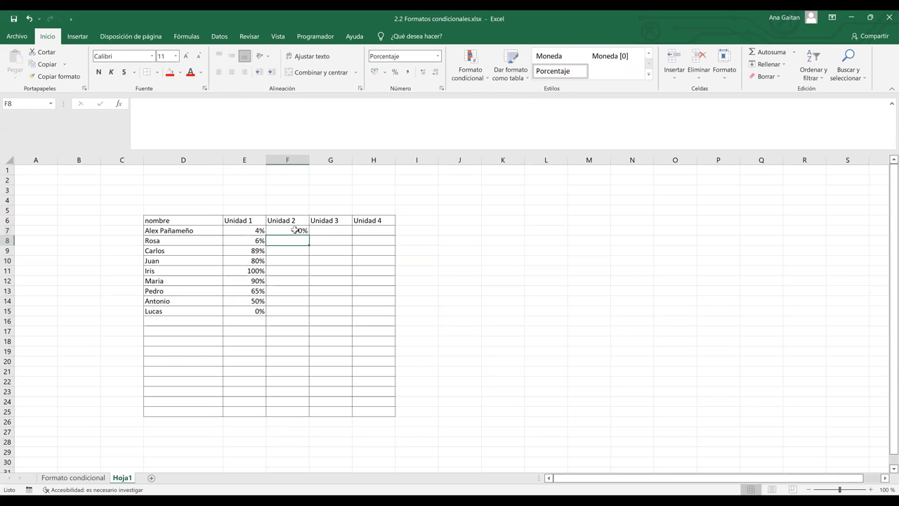
text(7)
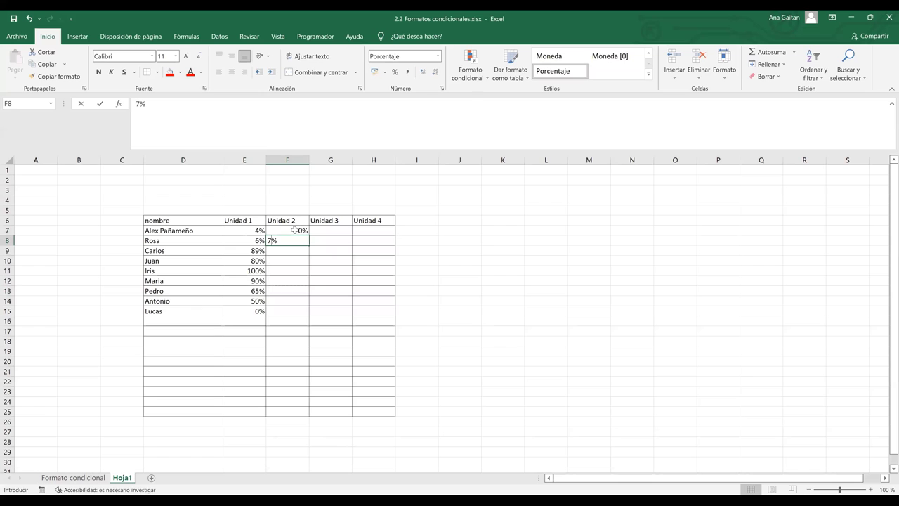
key(Return)
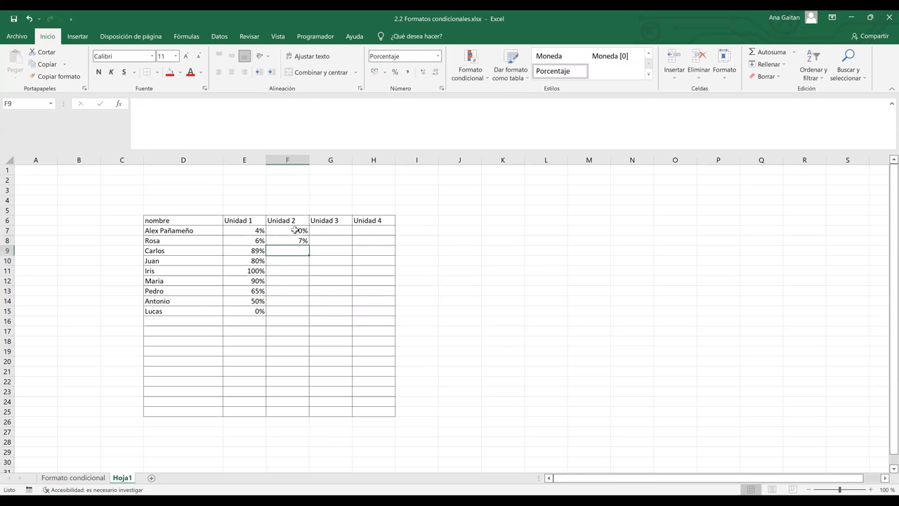
text(7)
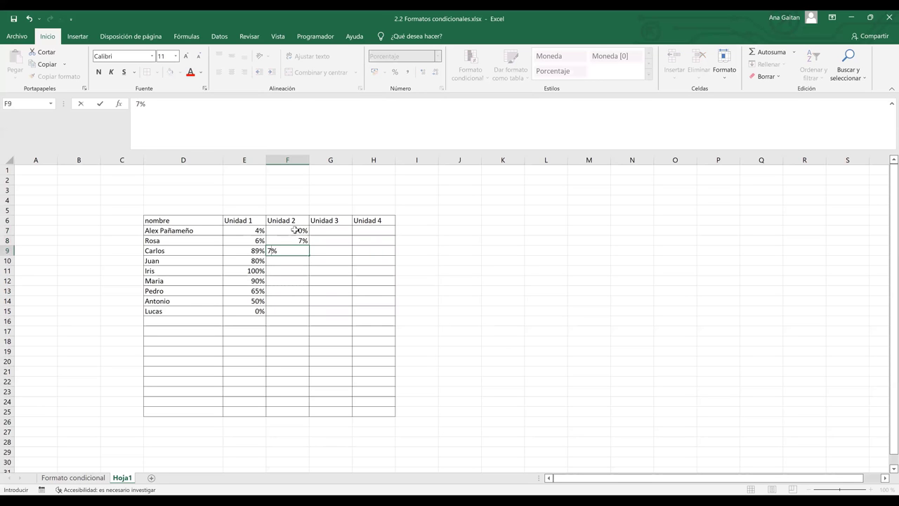
key(Return)
text(90)
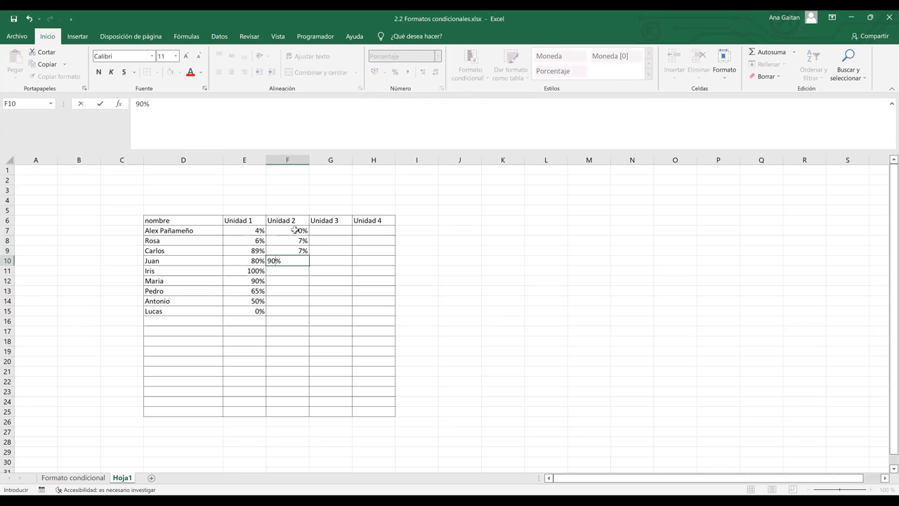
key(Return)
text(56)
key(Return)
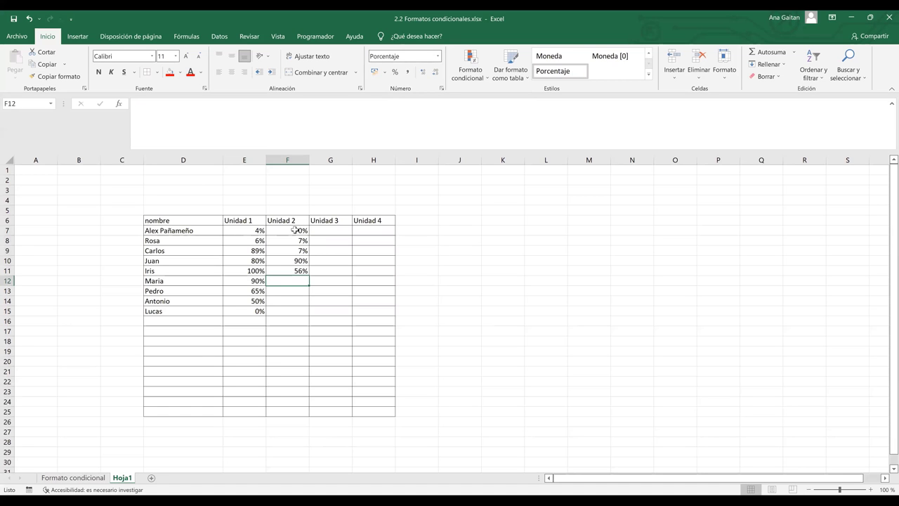
text(76)
key(Return)
text(100)
key(Return)
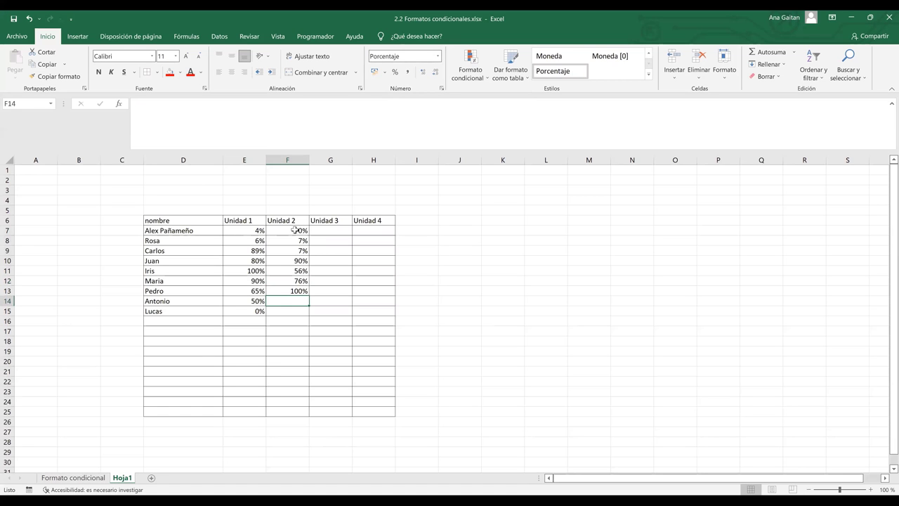
text(99)
key(Return)
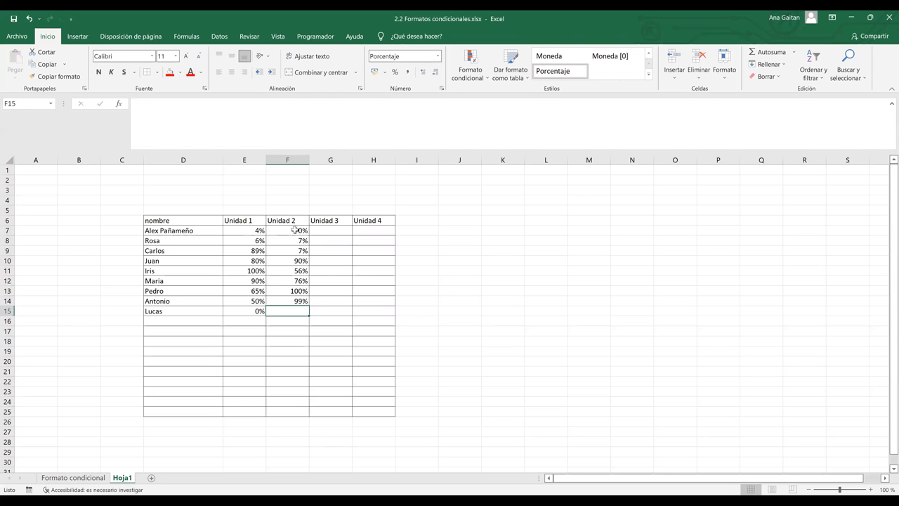
text(0)
key(Return)
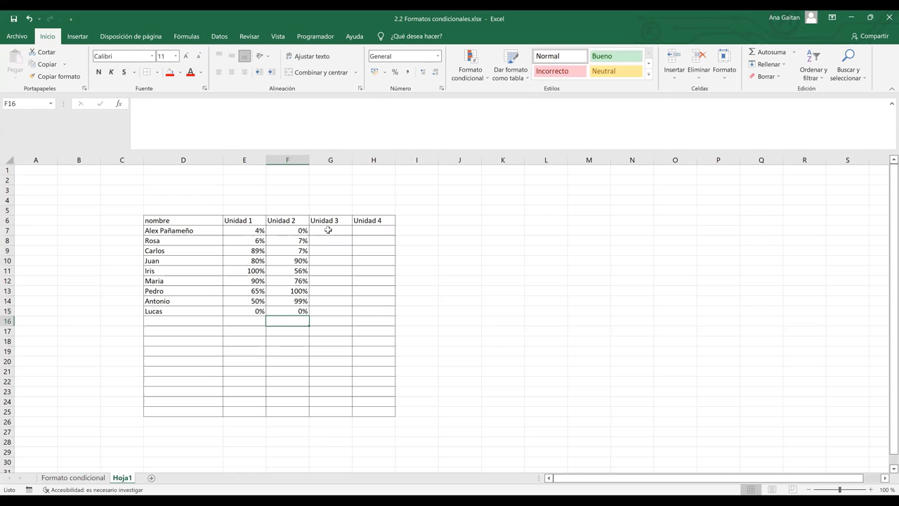
Enter the Unidad 3 scores 60, 78, 67, 98, 34, 12, 88 and 100% down column G
click(328, 230)
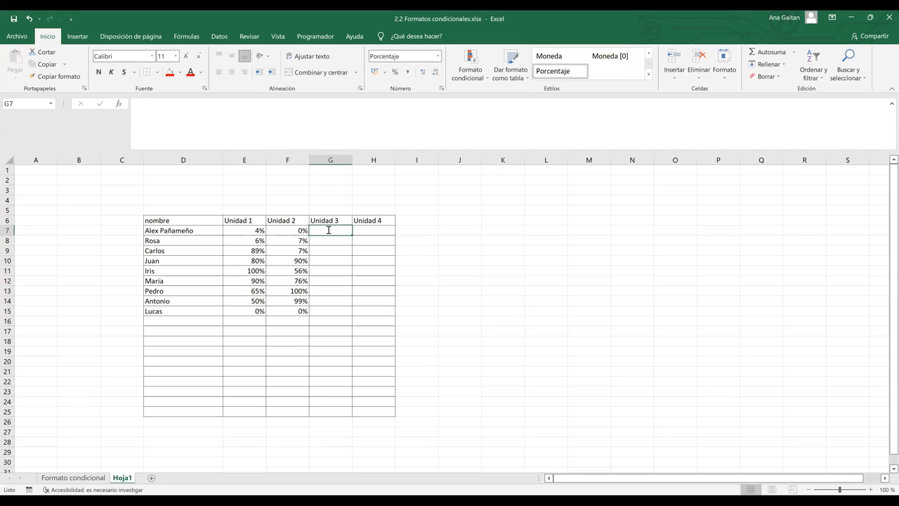
text(60)
key(Return)
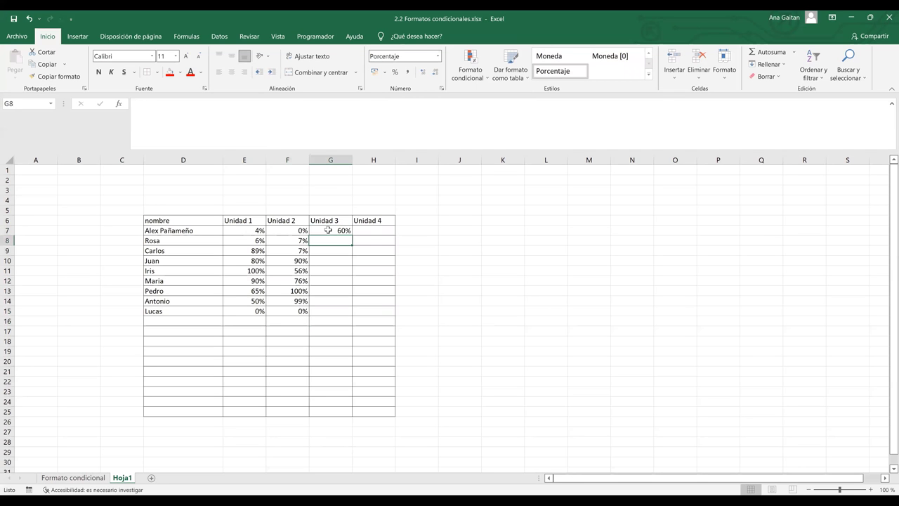
text(78)
key(Return)
text(67)
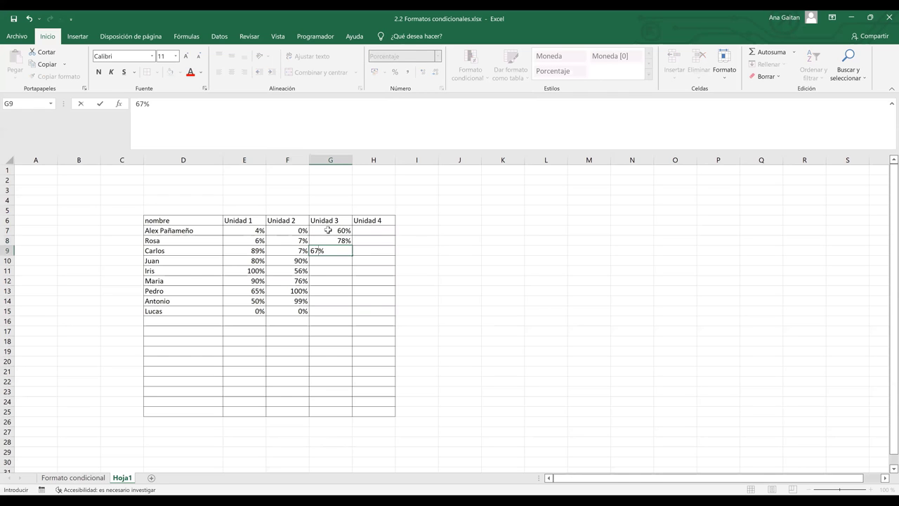
key(Return)
text(98)
key(Return)
text(34)
key(Return)
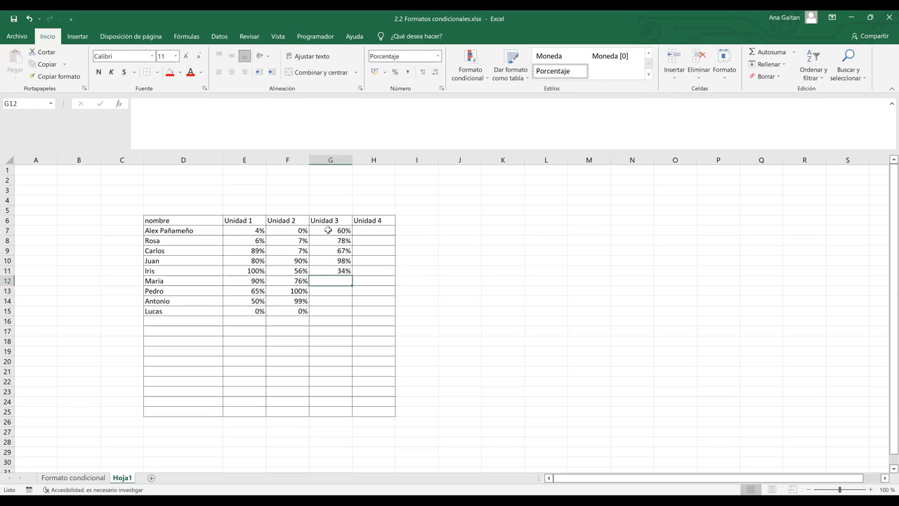
key(Return)
text(12)
key(Return)
text(88)
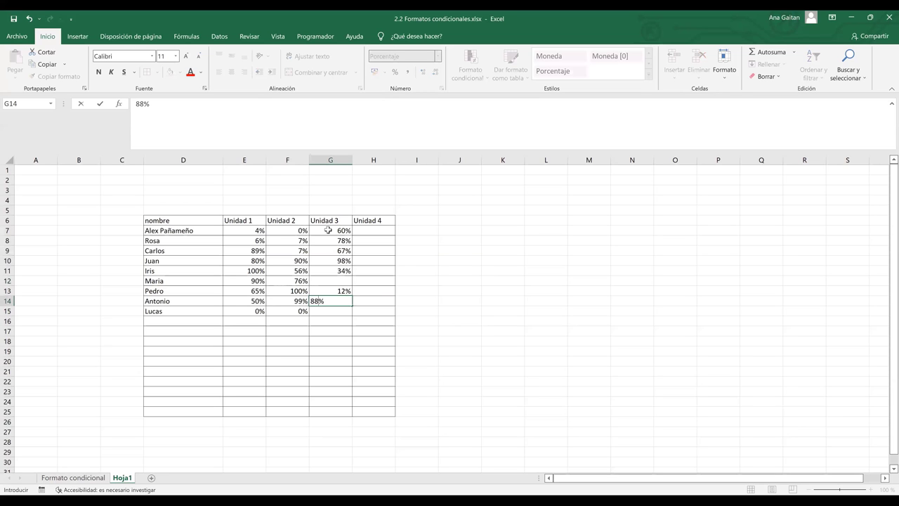
key(Return)
text(1)
text(00)
key(Return)
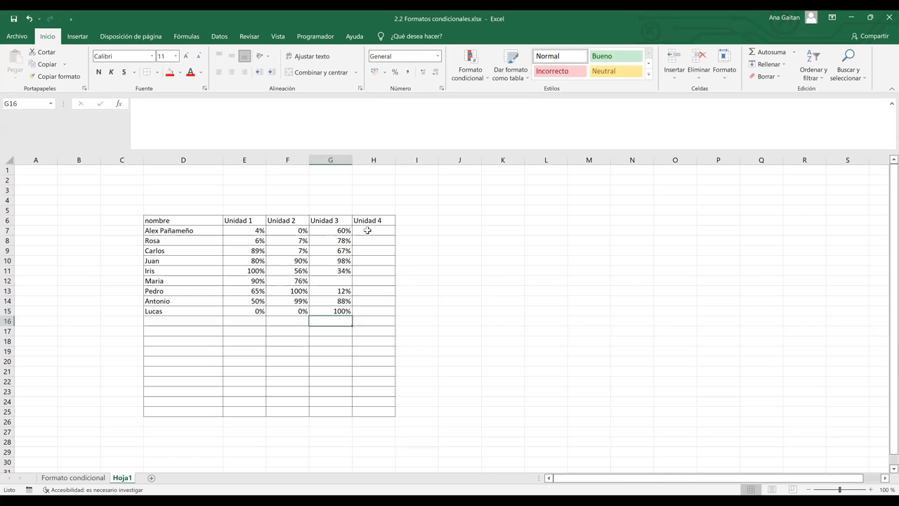
Enter the Unidad 4 scores 100, 76, 90, 55, 32, 12, 67, 100 and 100% into H7:H15
click(368, 231)
text(100)
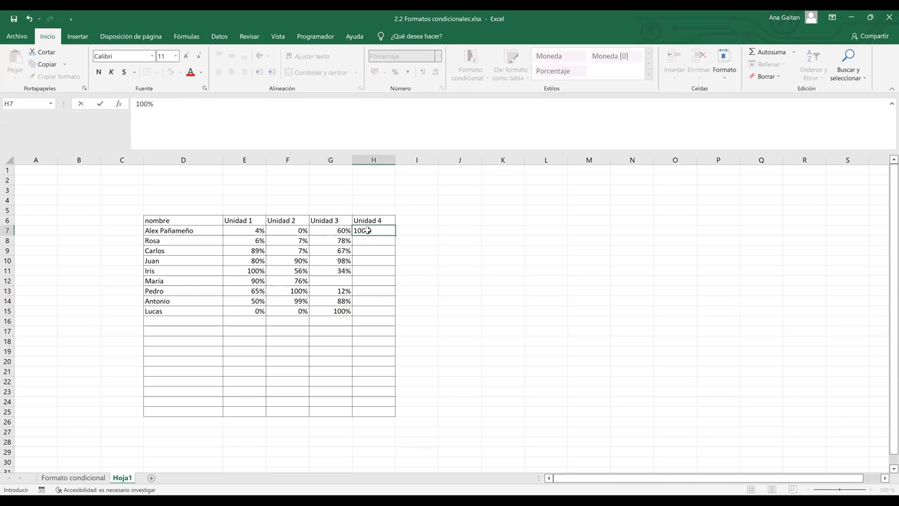
key(Return)
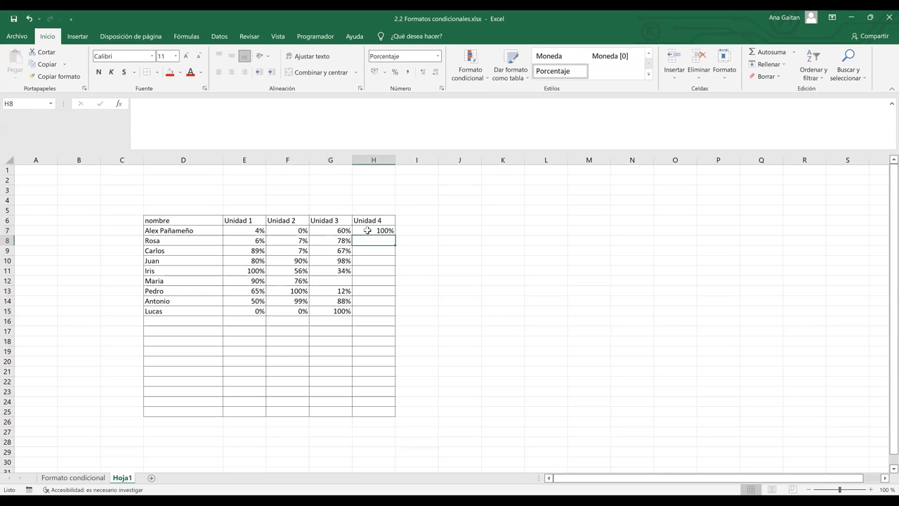
text(76)
key(Return)
text(90)
key(Return)
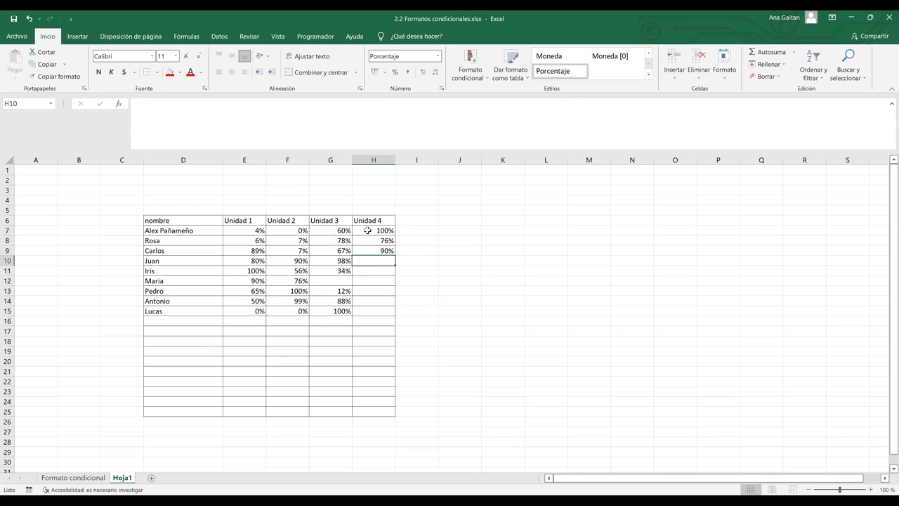
text(55)
key(Return)
text(3)
text(2)
key(Return)
text(12)
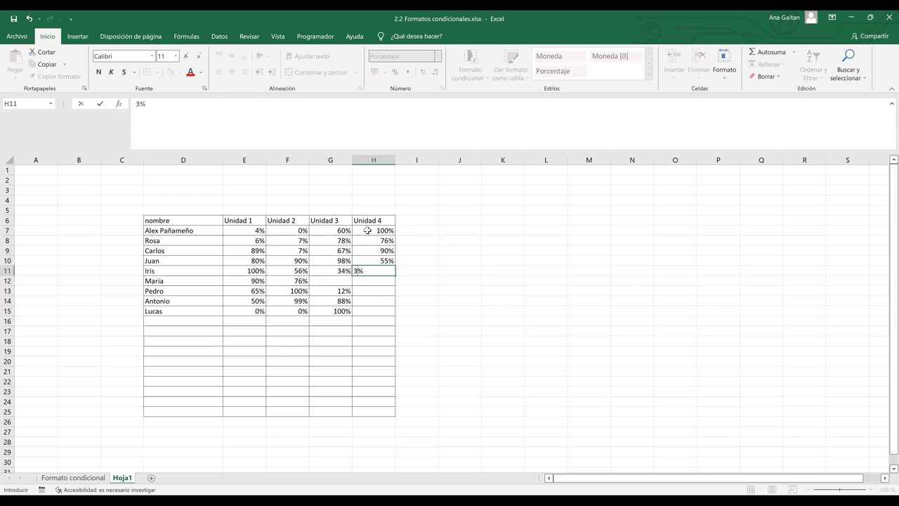
key(Return)
text(67)
key(Return)
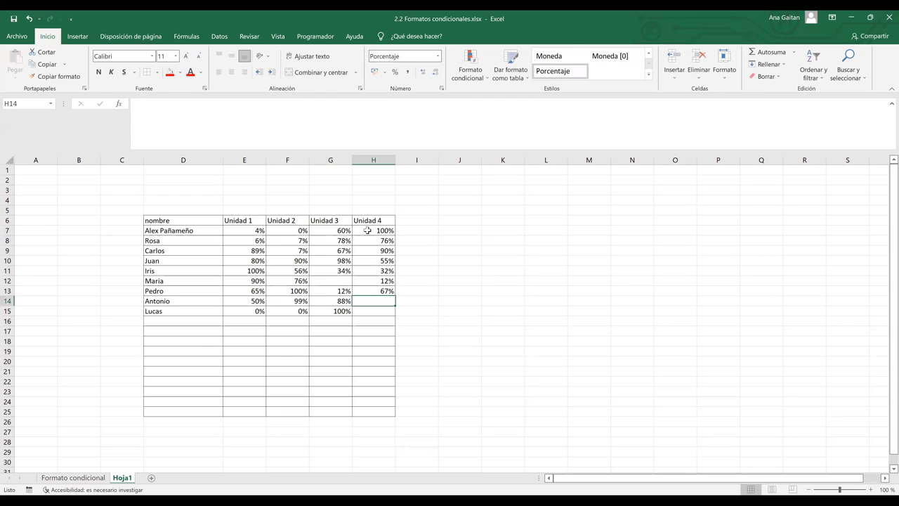
text(1)
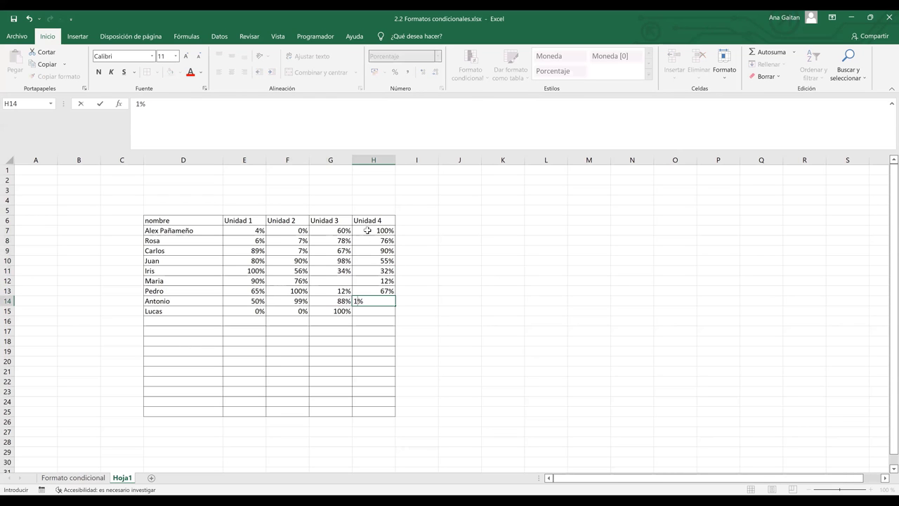
text(00)
key(Return)
text(1)
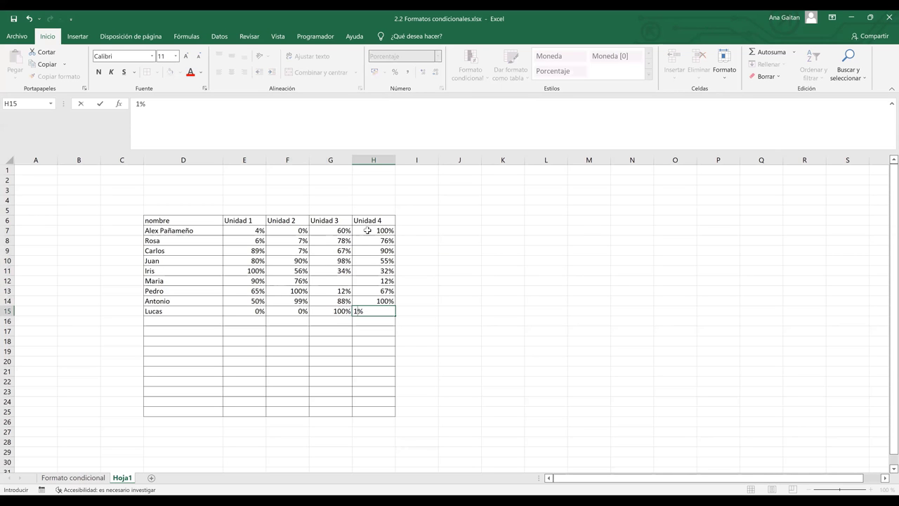
text(00)
key(Return)
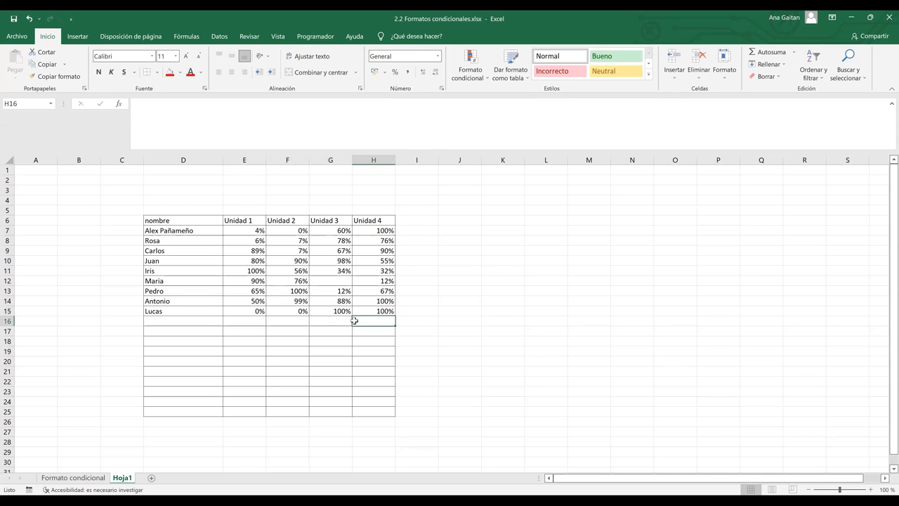
Select the scores from E7 with Ctrl+Shift+Down and Right, then clear the selection
click(430, 268)
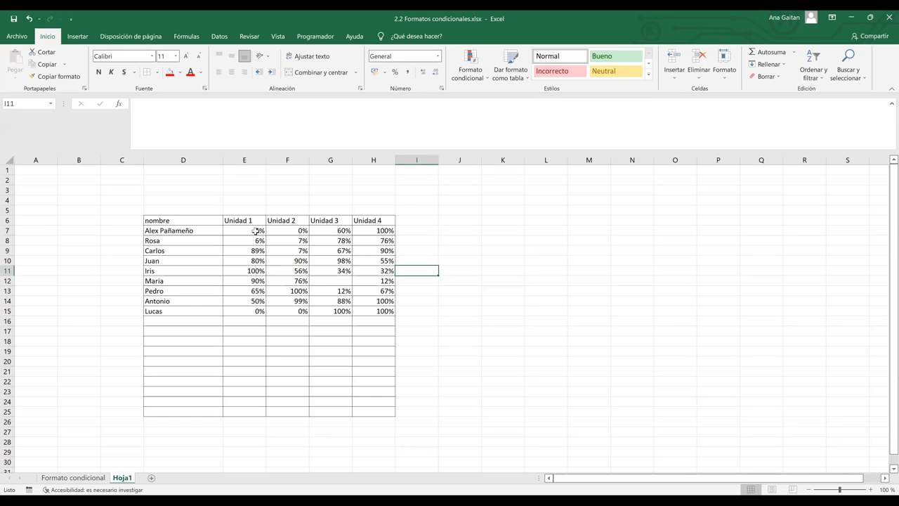
click(255, 230)
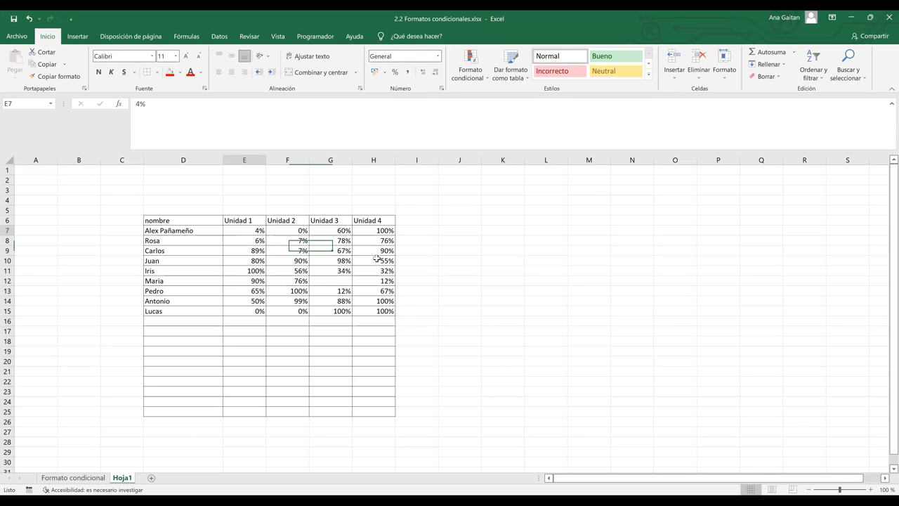
key(ctrl+shift+Down)
key(ctrl+shift+Right)
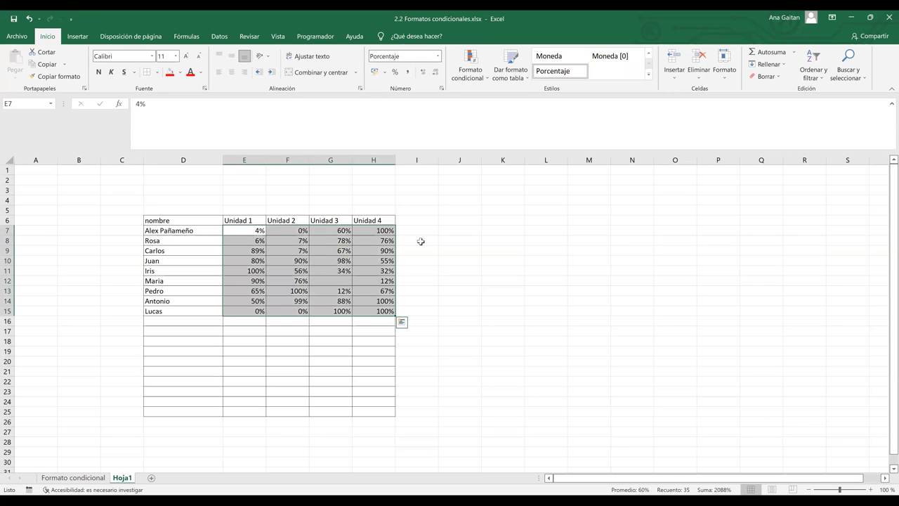
click(420, 241)
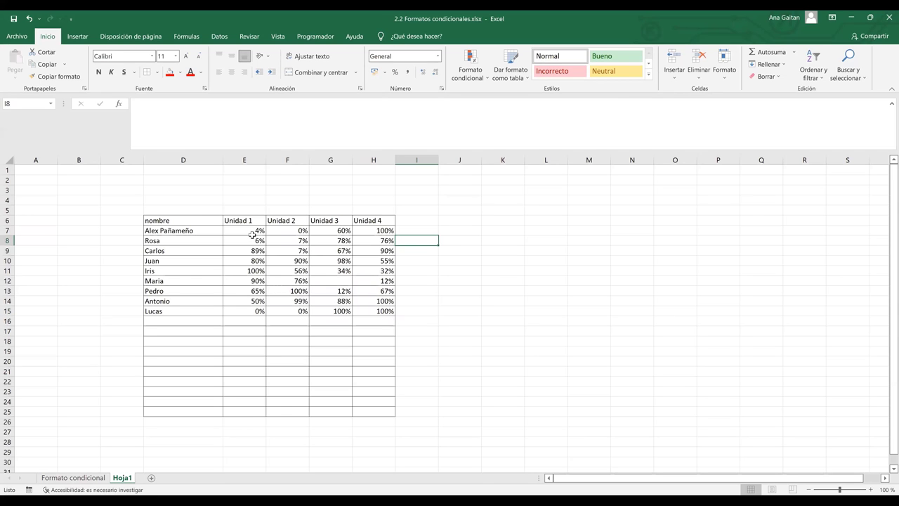
Review the conditional formatting highlight rules, then drag-select the score range E7:H15
click(479, 75)
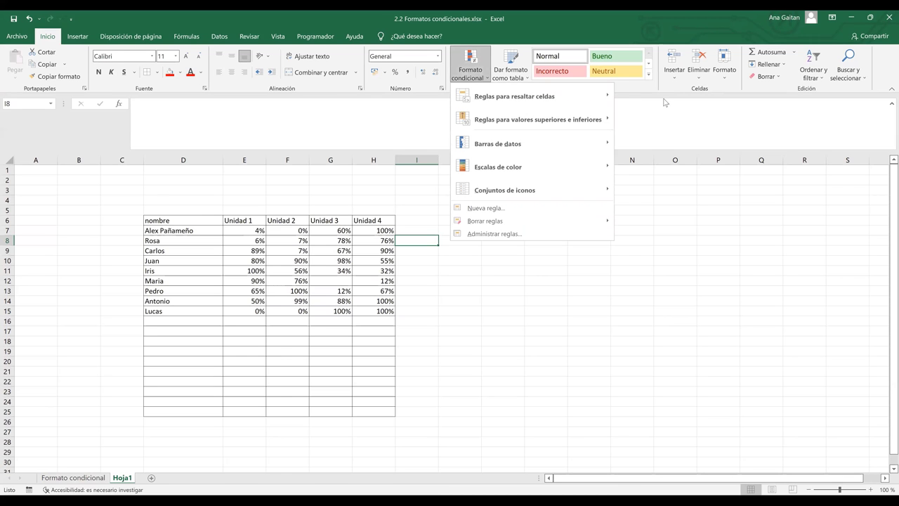
click(593, 96)
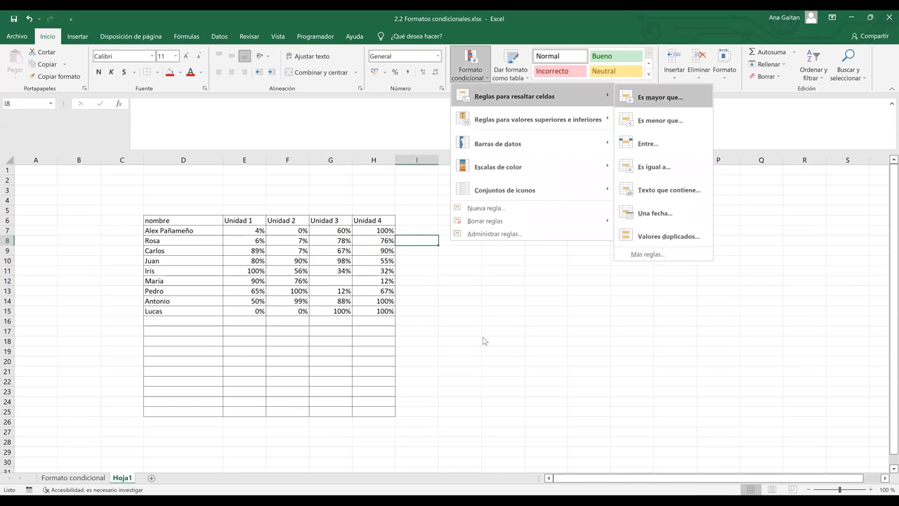
click(251, 230)
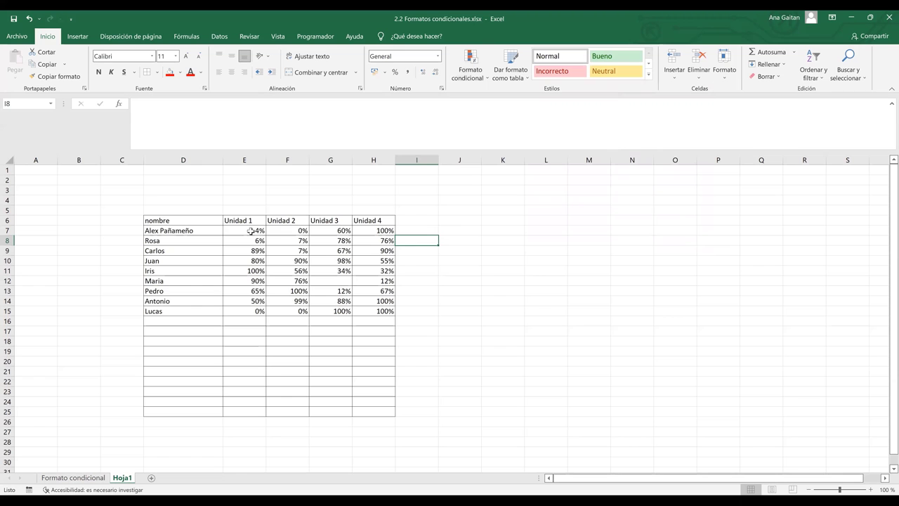
drag(251, 231, 320, 223)
drag(360, 290, 360, 311)
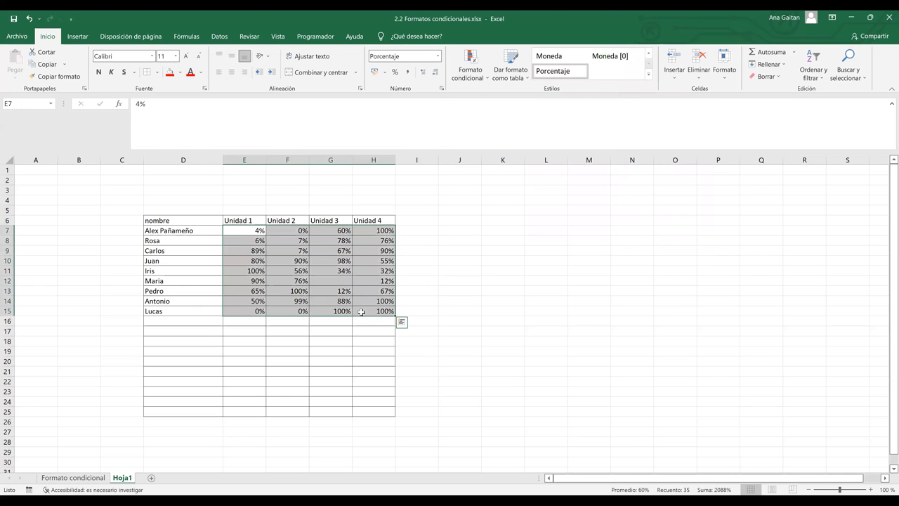
Start a Formato condicional 'Es mayor que' highlight rule on the Unidad score range
click(464, 81)
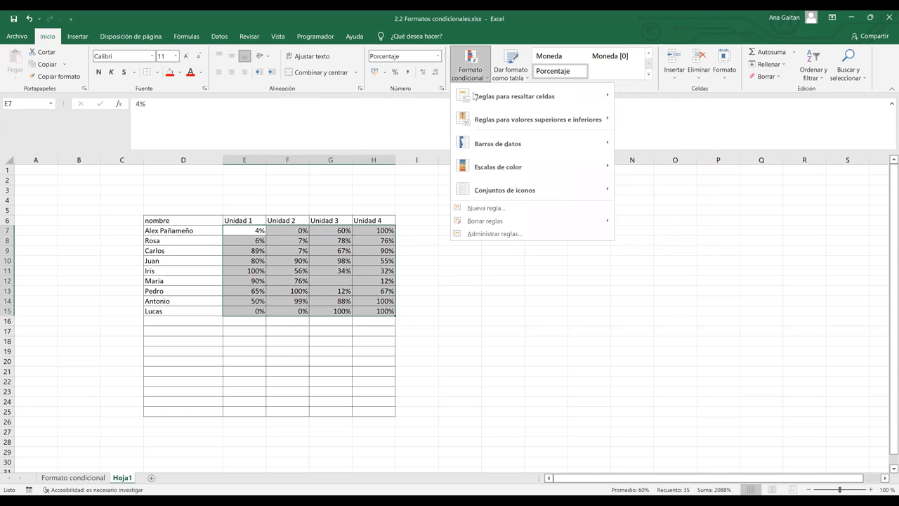
mouse_move(475, 96)
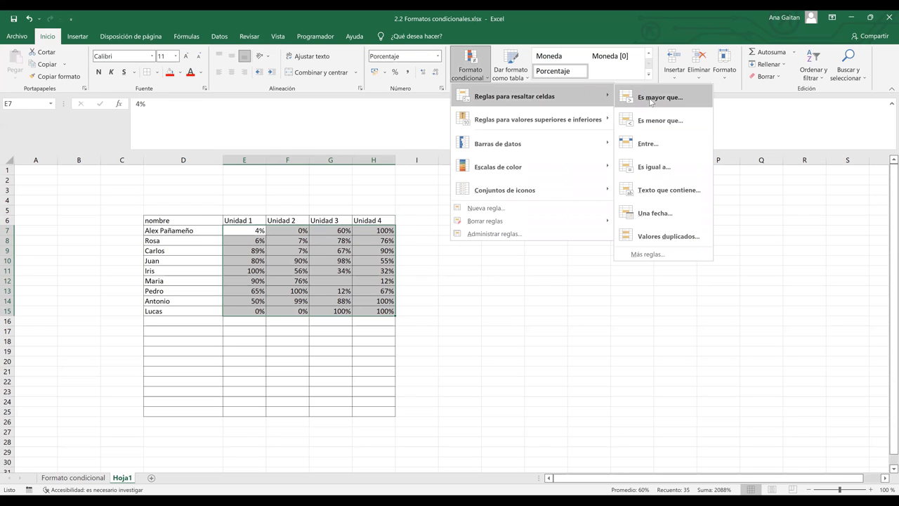
click(650, 101)
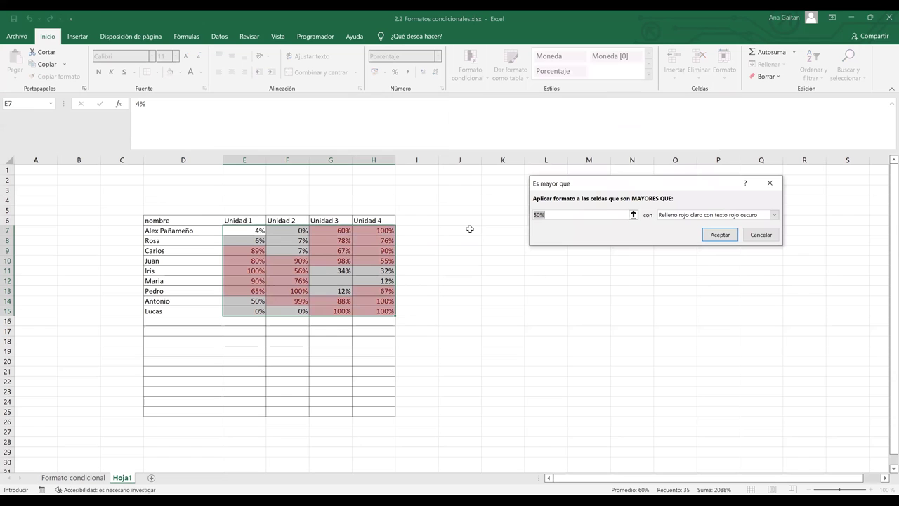
Set the threshold to 79% with Relleno verde con texto verde oscuro and apply it
key(BackSpace)
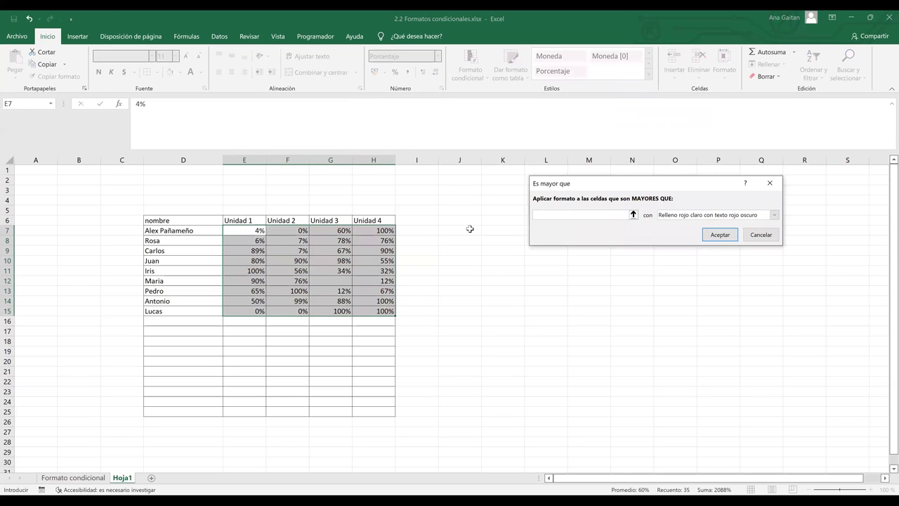
text(79%)
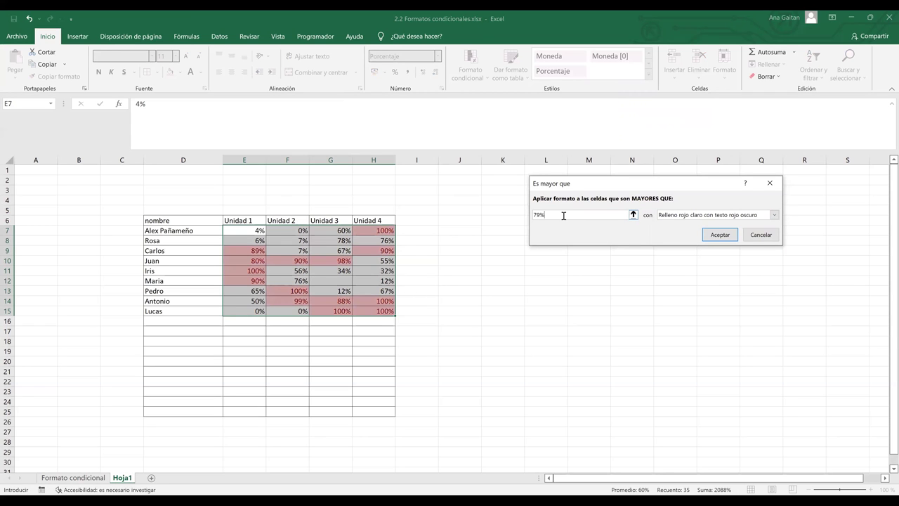
click(698, 218)
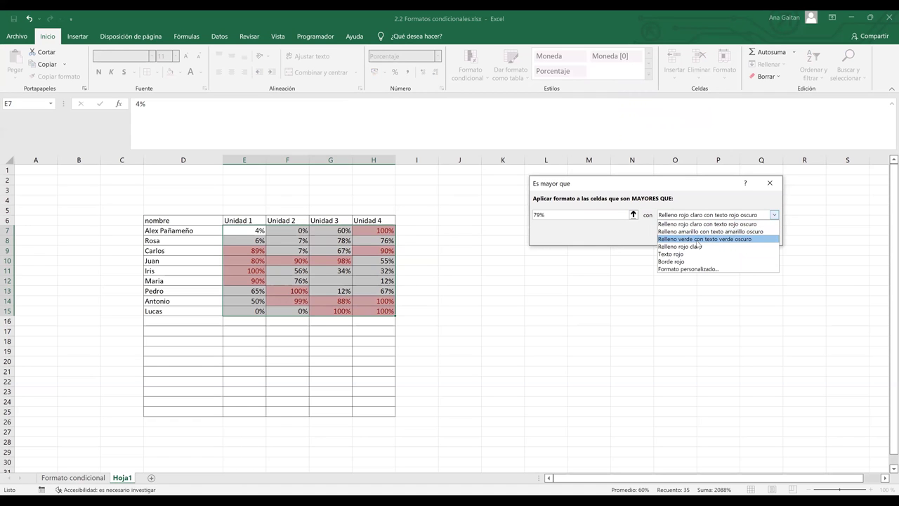
click(697, 240)
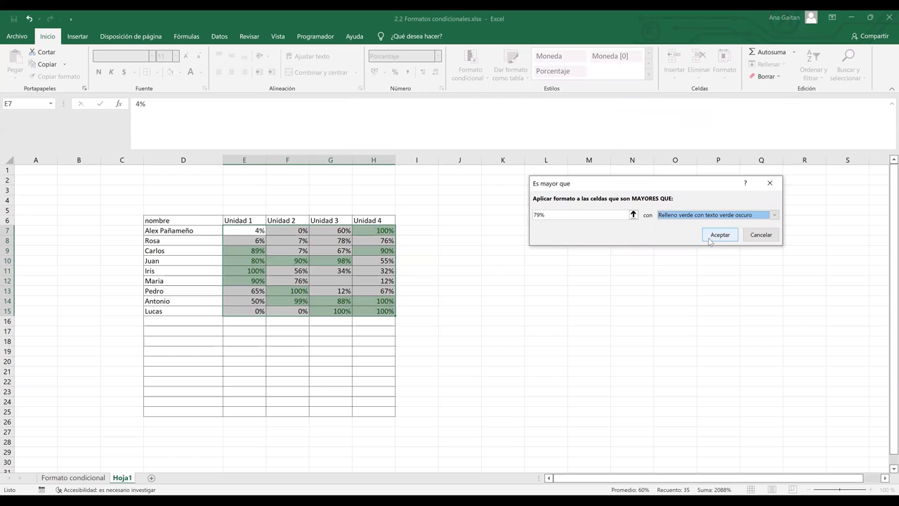
click(717, 237)
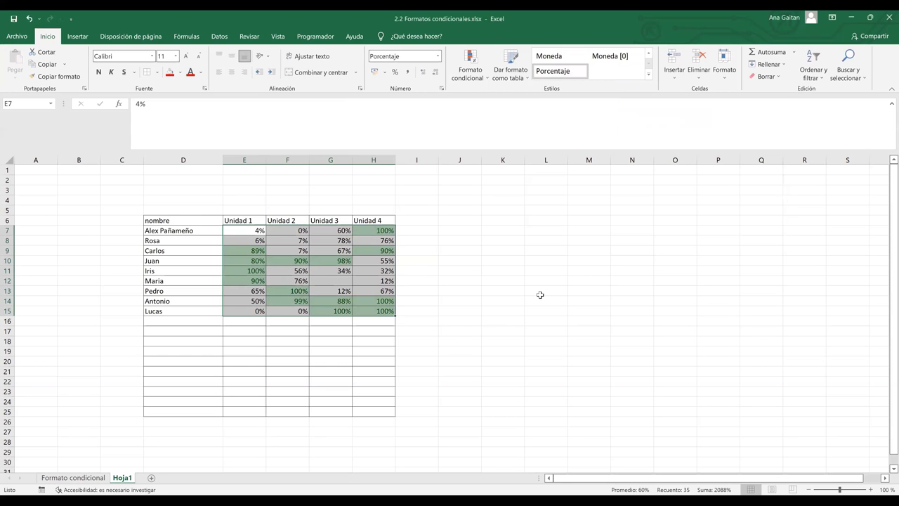
click(545, 281)
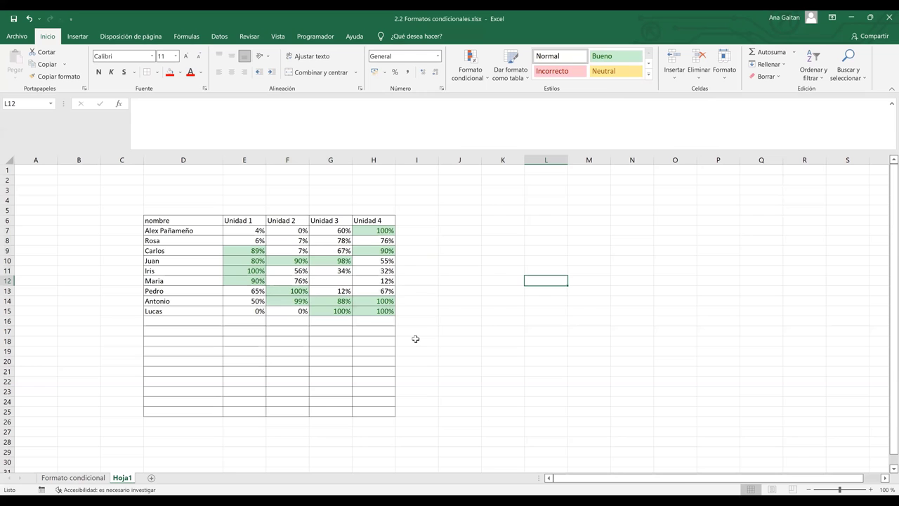
click(411, 302)
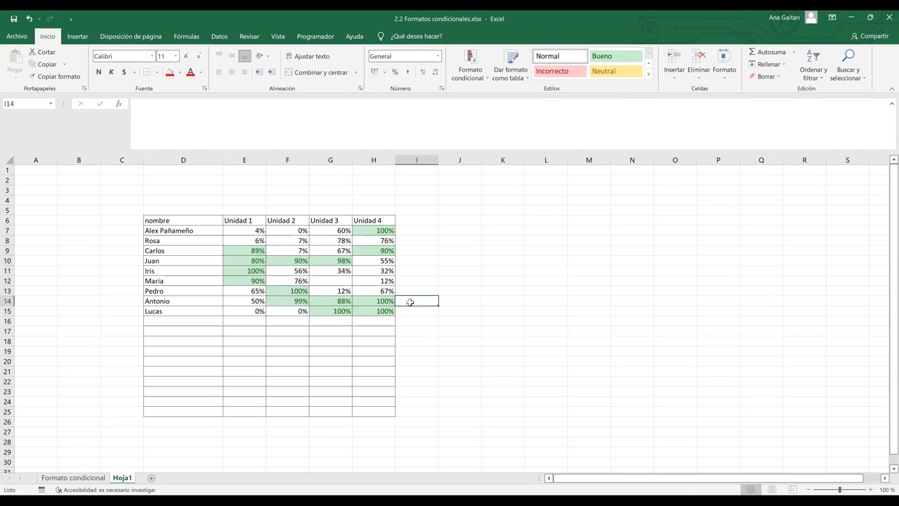
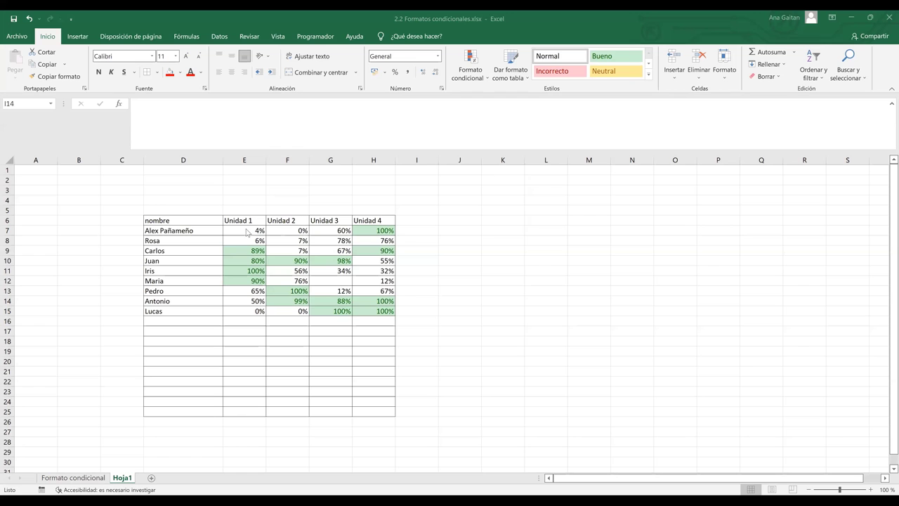
Select the grades E7:H15 and start a Conditional Formatting 'Entre' (between) highlight rule
drag(245, 230, 372, 311)
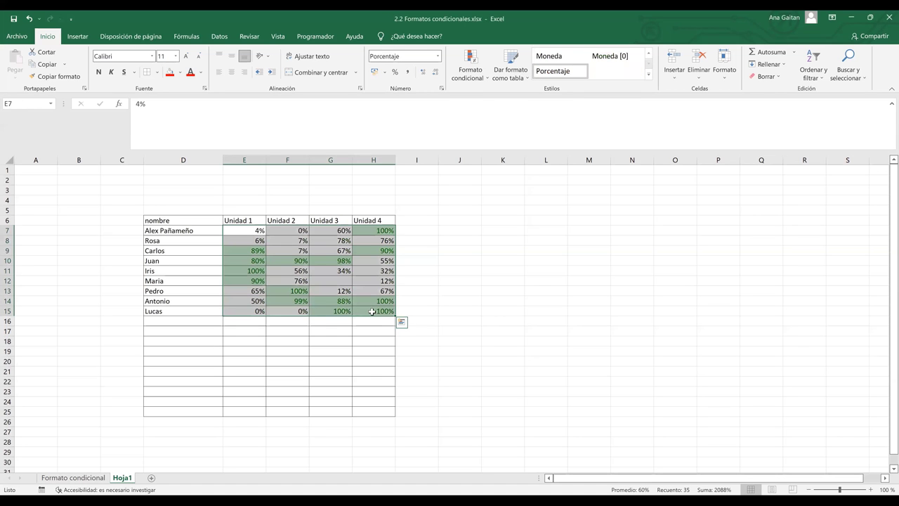
click(469, 73)
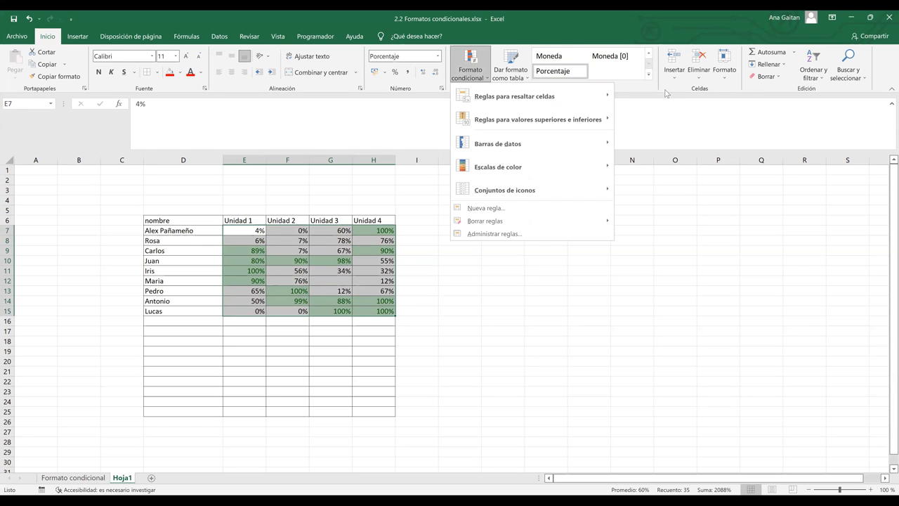
mouse_move(608, 103)
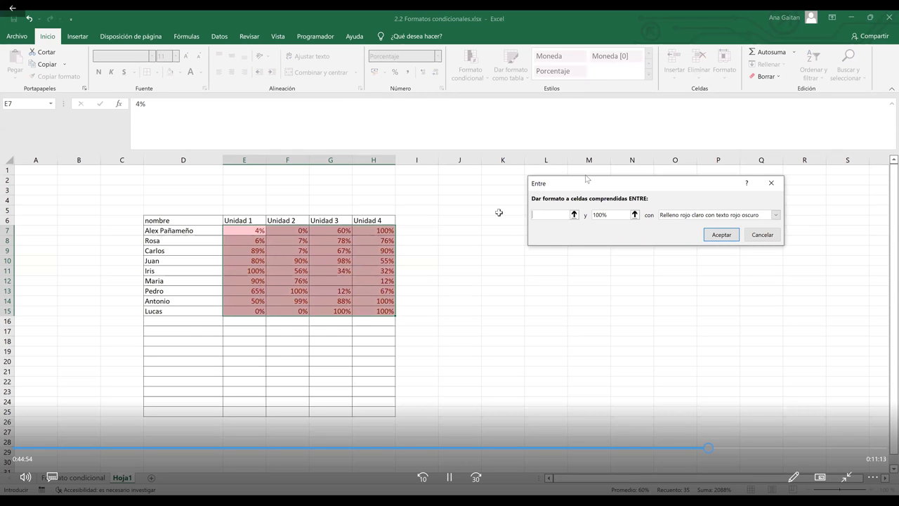
Set the between rule's lower bound to 50% and upper bound to 79%
text(50)
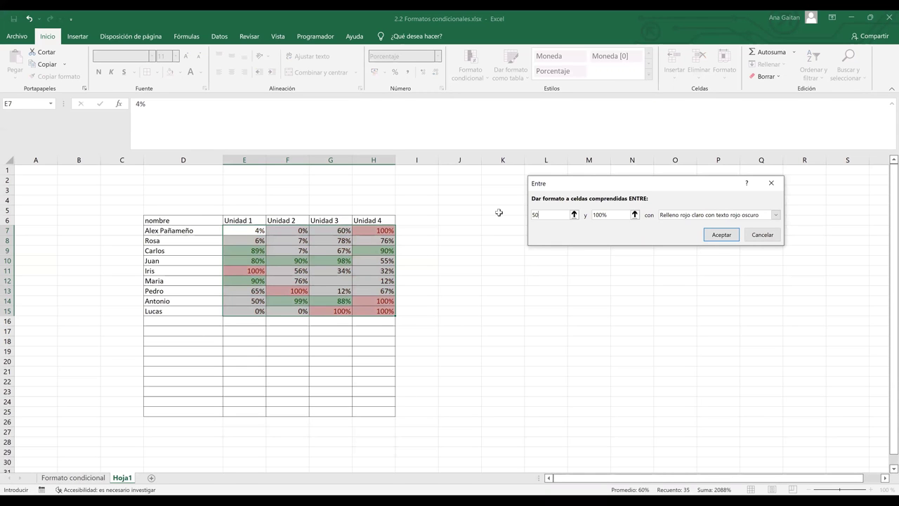
text(%)
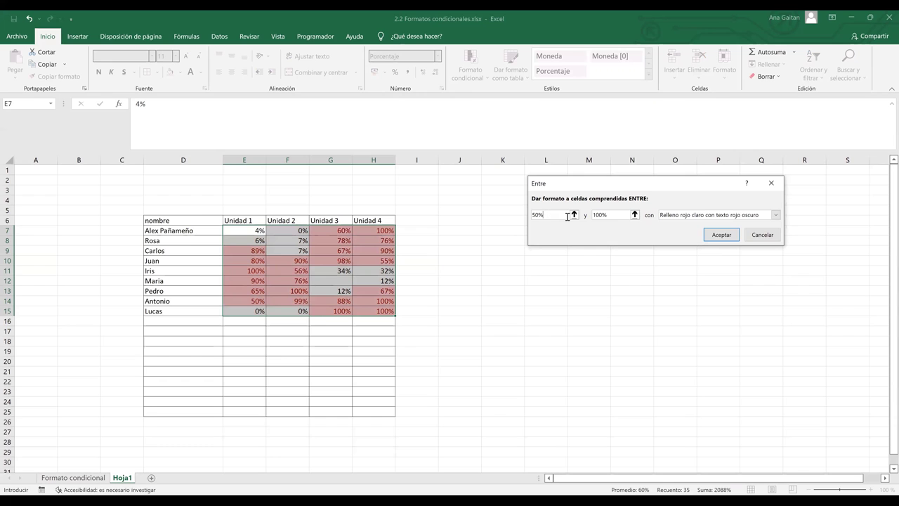
click(616, 215)
key(BackSpace)
key(BackSpace)
key(BackSpace)
key(BackSpace)
text(7)
key(shift+Tab)
text(%)
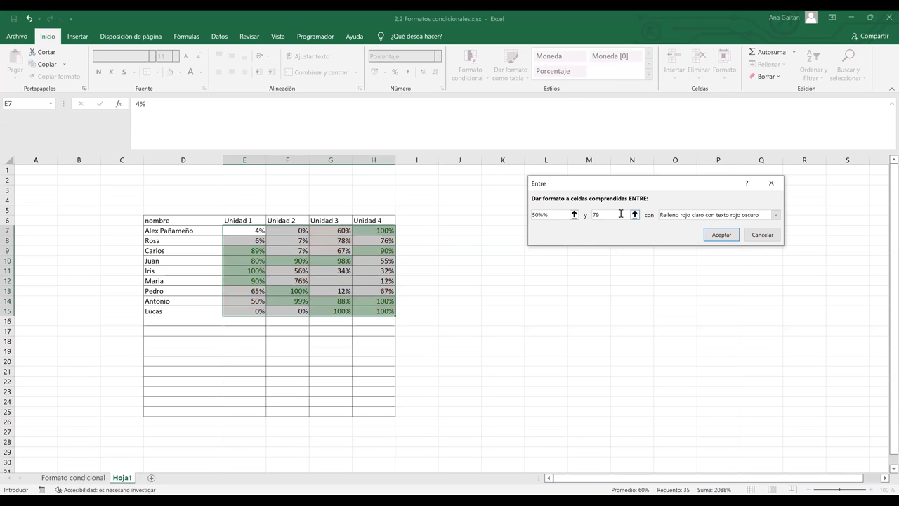
key(BackSpace)
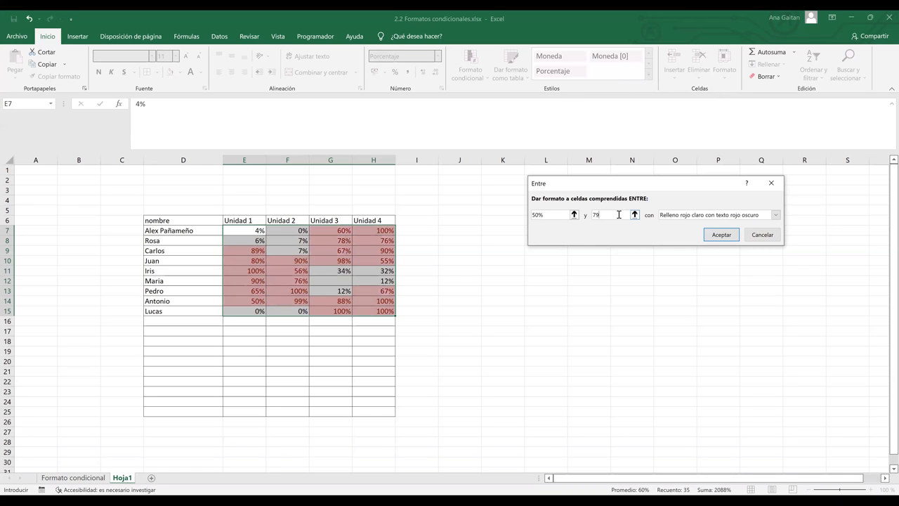
text(%)
Apply the 50–79% rule, then add an 'Es menor que' rule highlighting grades below 49%
click(720, 235)
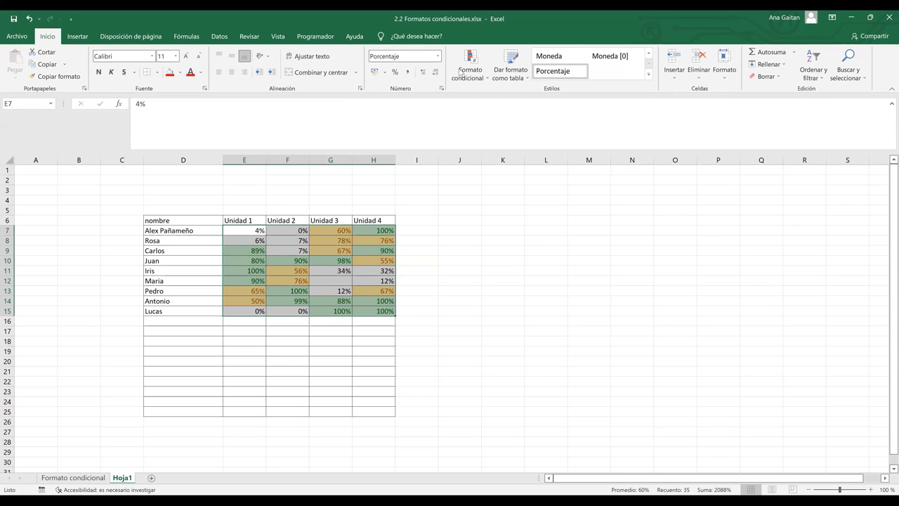
click(476, 90)
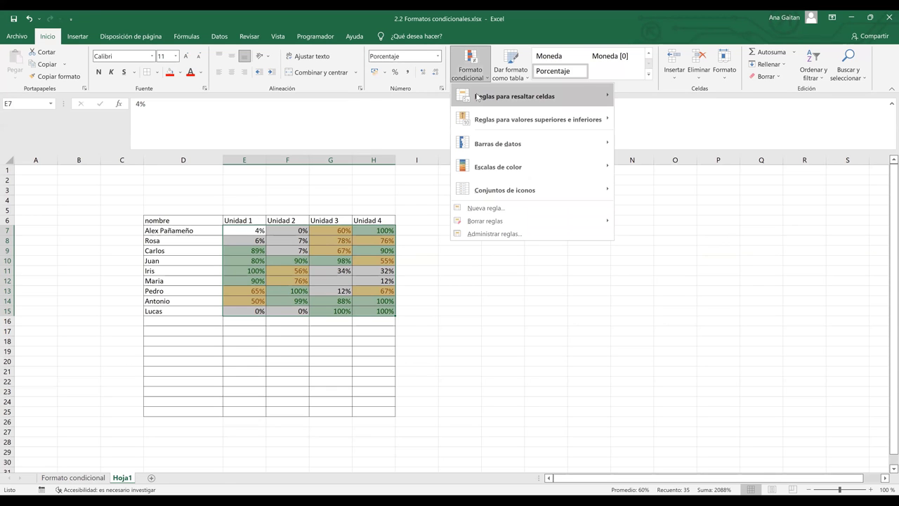
mouse_move(600, 95)
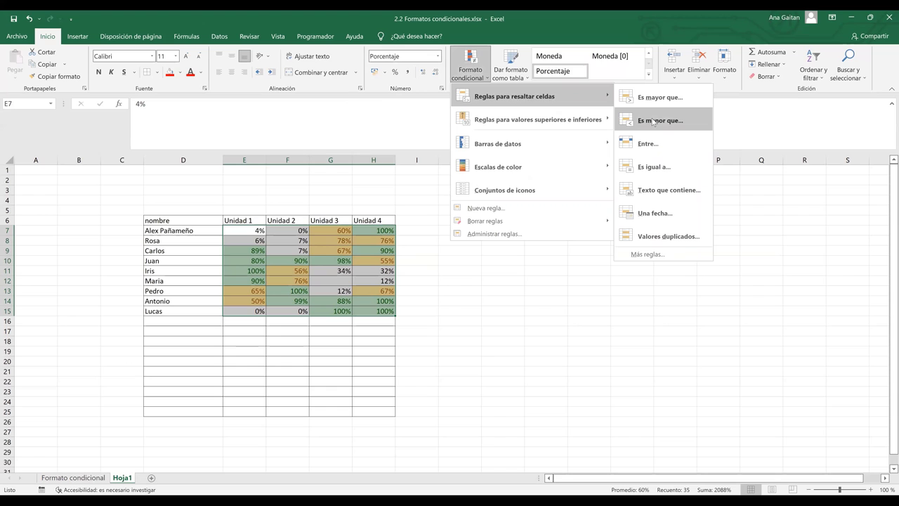
click(652, 121)
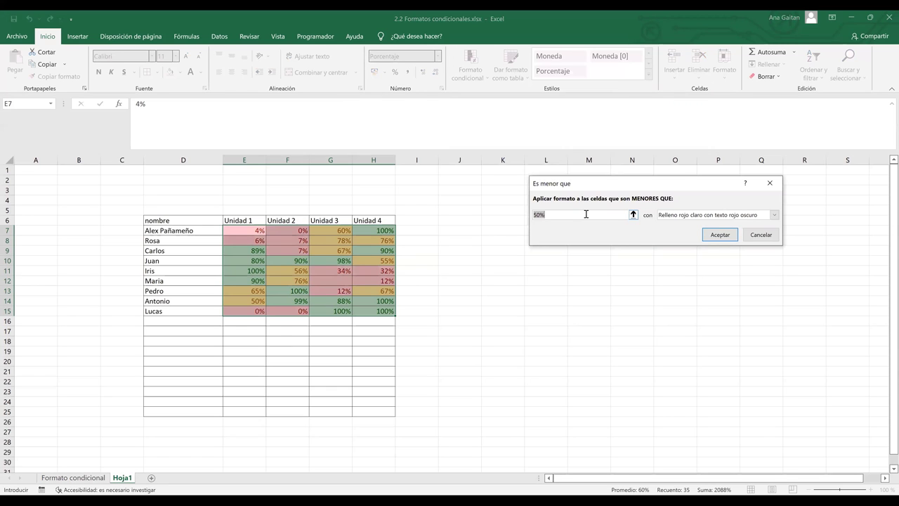
click(586, 214)
key(BackSpace)
key(BackSpace)
key(BackSpace)
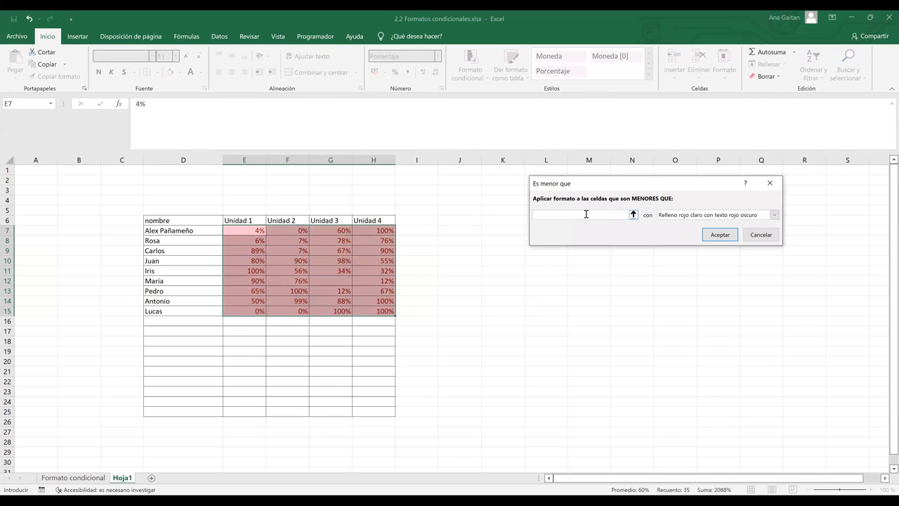
text(49%)
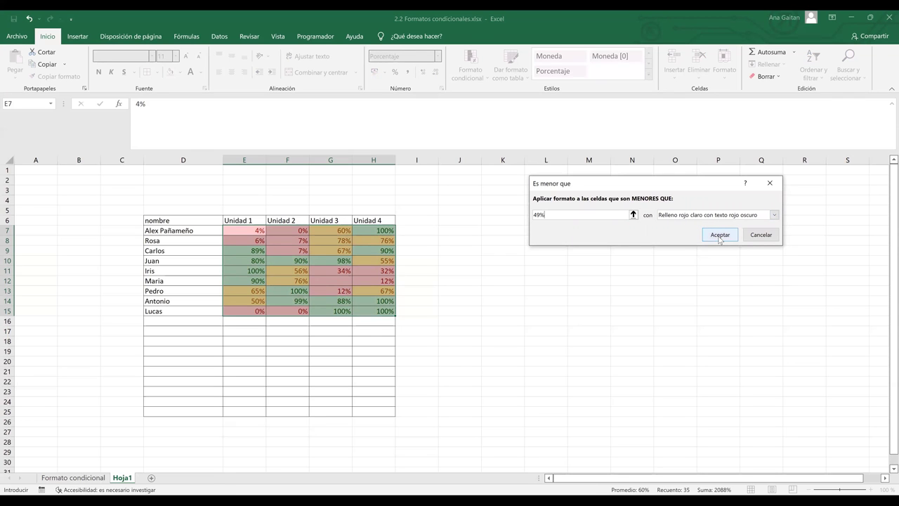
click(720, 236)
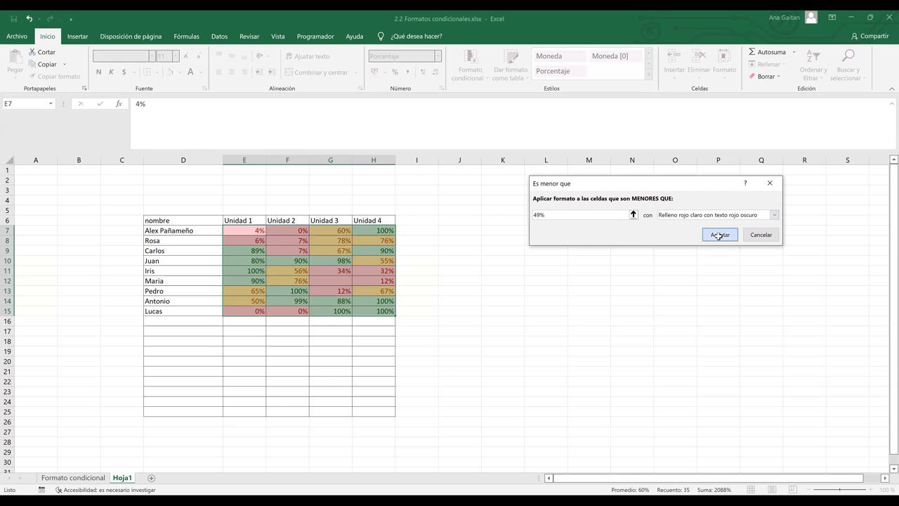
click(596, 300)
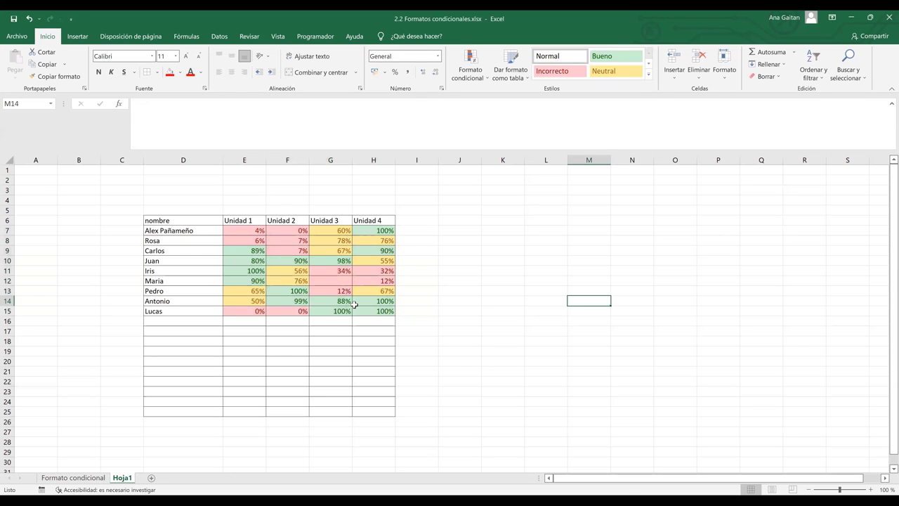
click(377, 232)
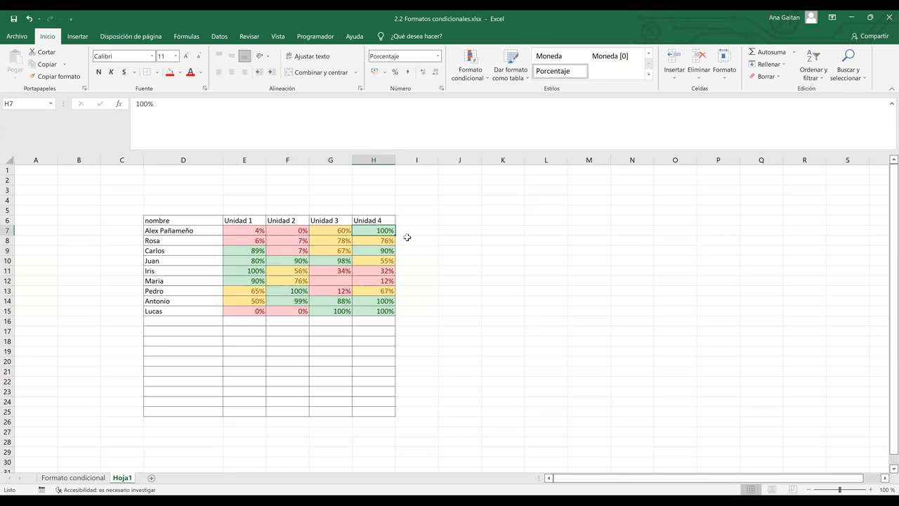
text(100)
key(BackSpace)
text(1)
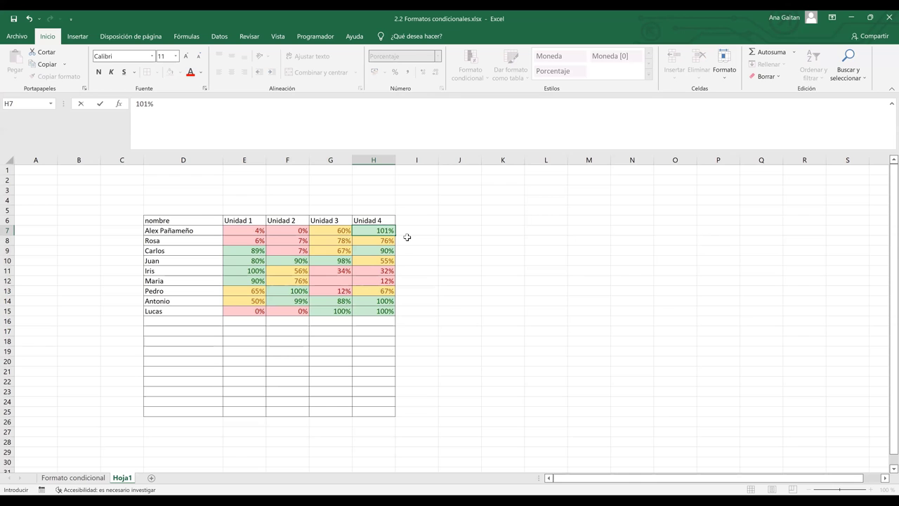
key(Return)
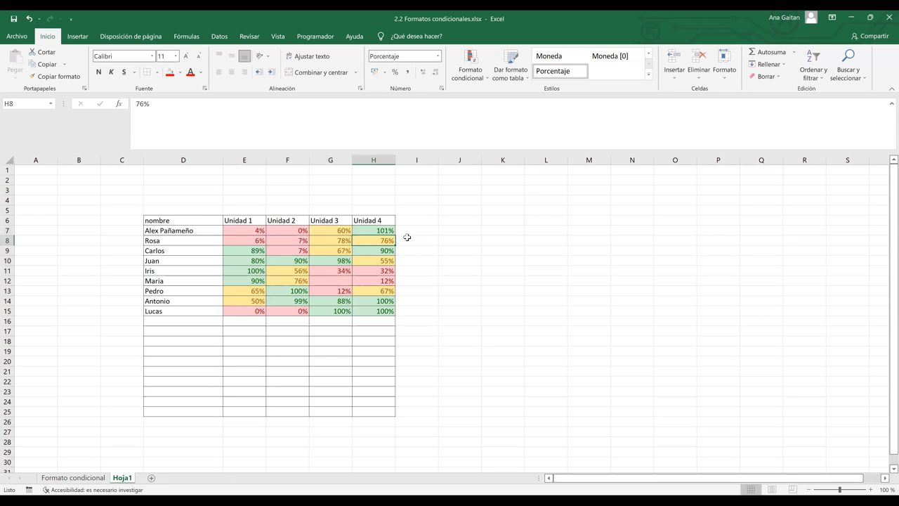
key(Up)
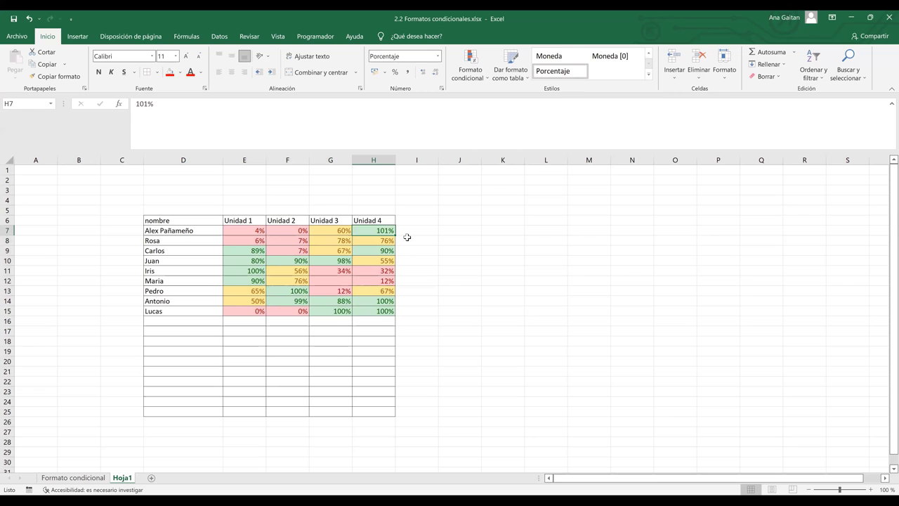
click(408, 243)
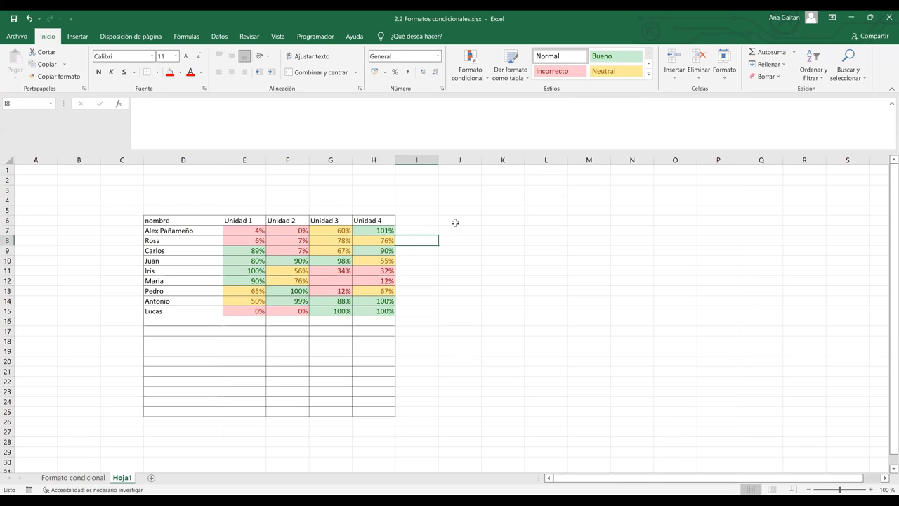
click(378, 231)
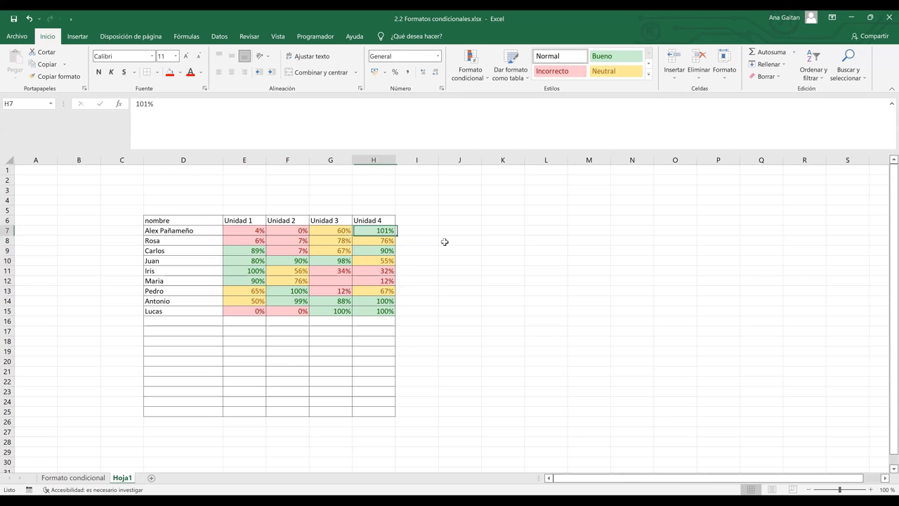
click(446, 242)
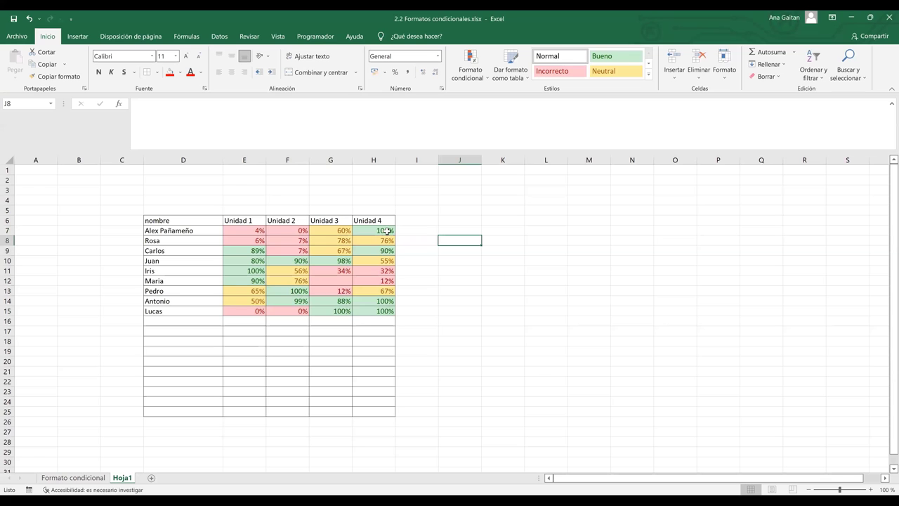
click(387, 231)
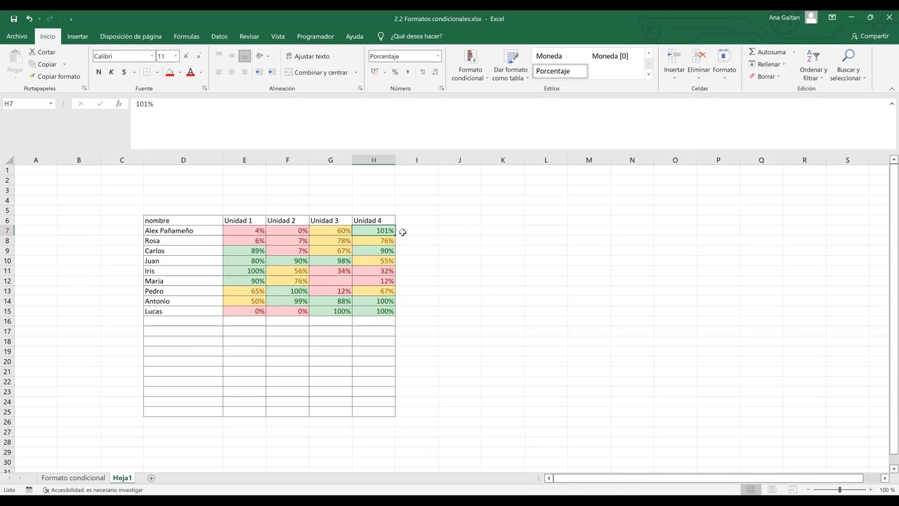
click(403, 232)
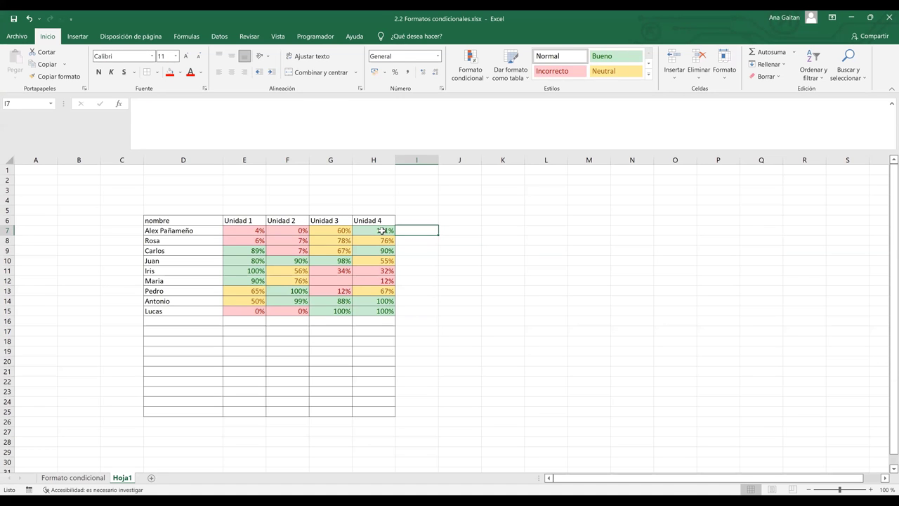
click(381, 230)
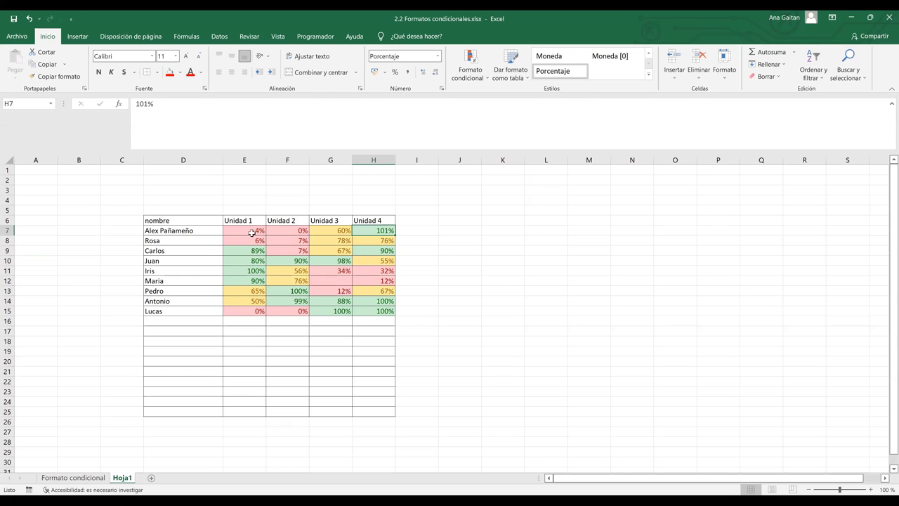
Select the grades E7:H15 and open the Conditional Formatting menu with Alt+O, L
drag(252, 232, 369, 309)
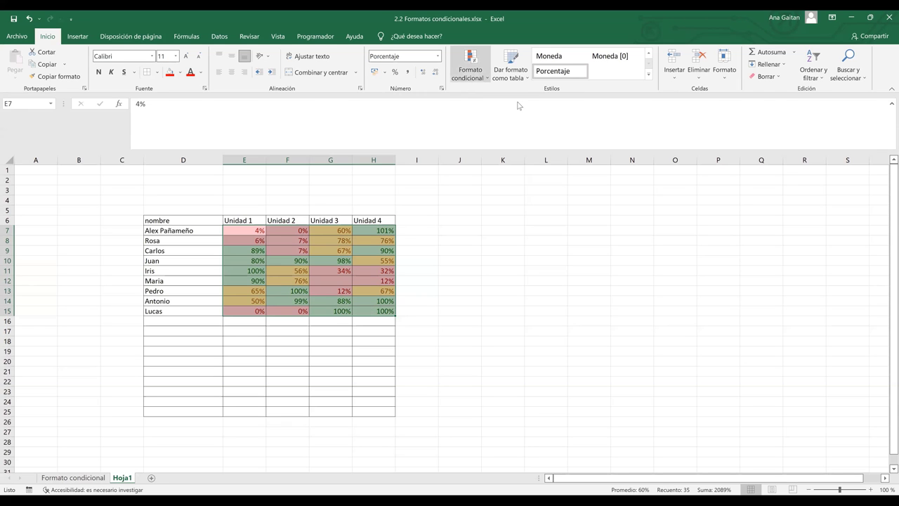
key(alt+o)
key(l)
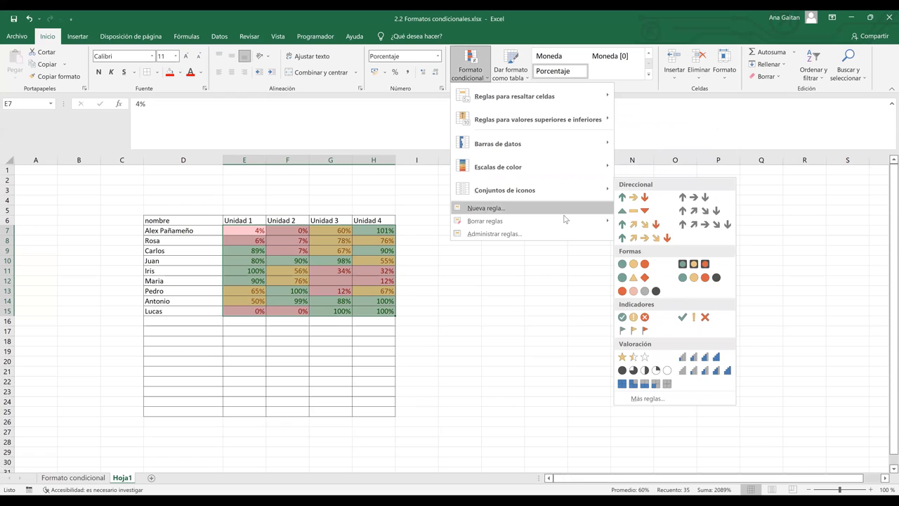
mouse_move(564, 219)
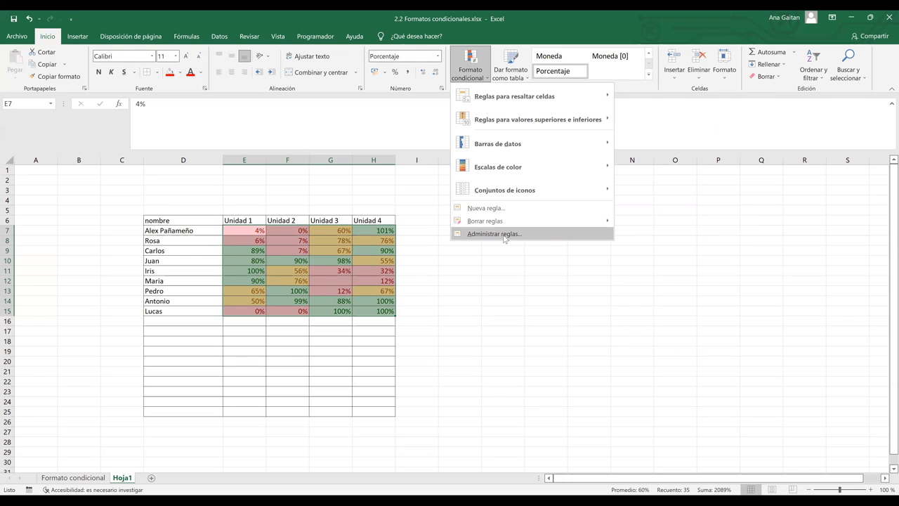
Open Administrar reglas to list the three rules applied to $E$7:$H$15
click(504, 239)
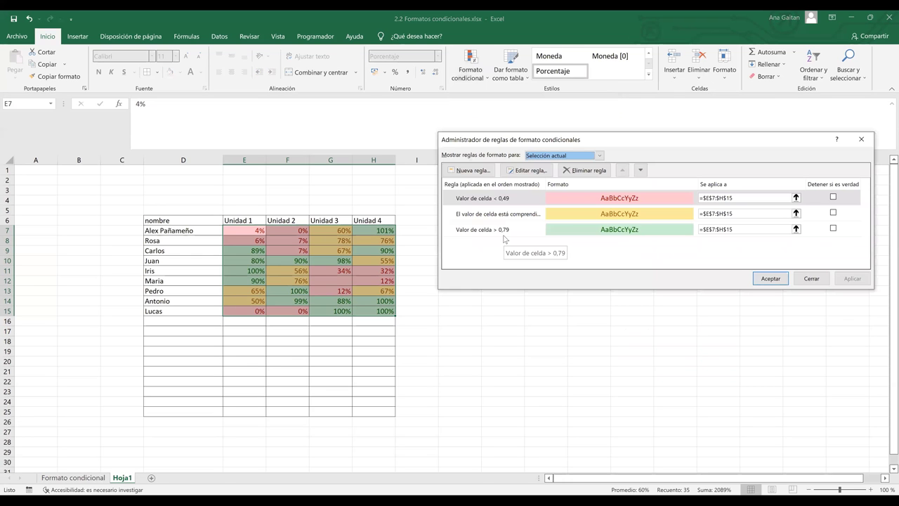
Delete the 'Valor de celda > 0,79' green rule and close the rules manager
click(566, 231)
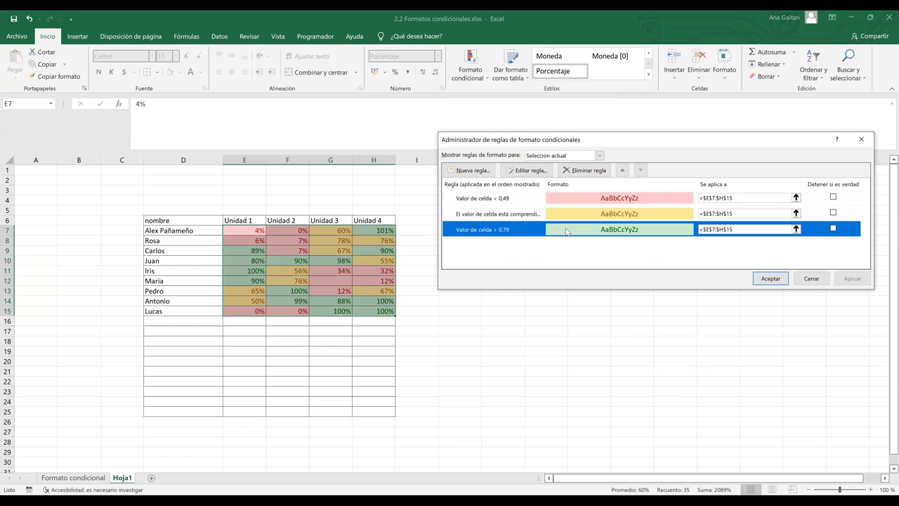
click(833, 229)
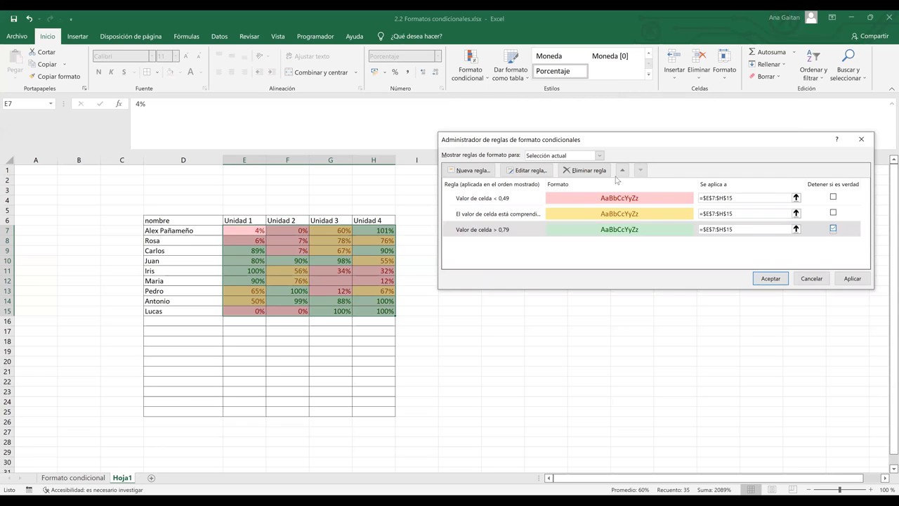
click(588, 170)
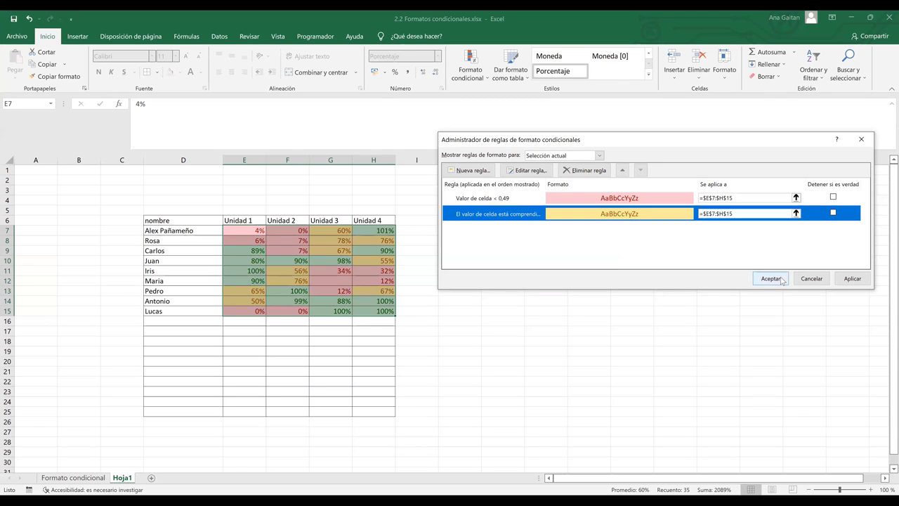
click(781, 278)
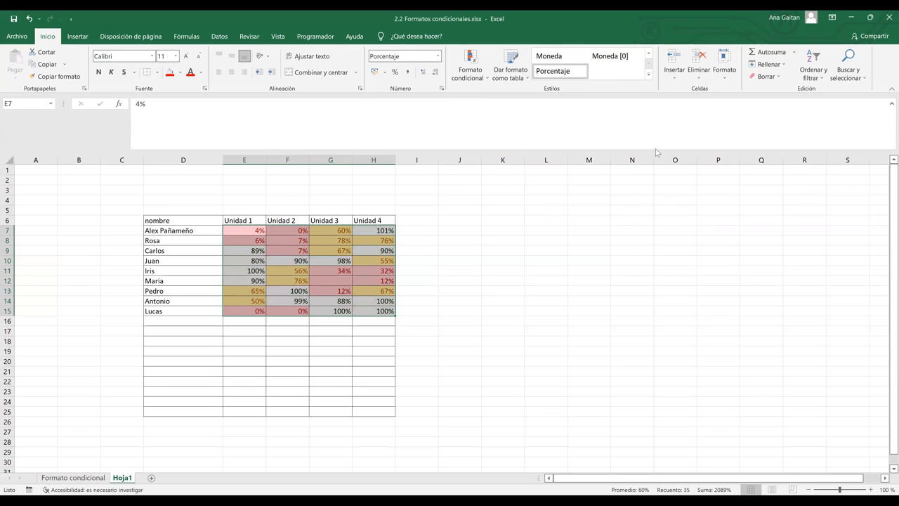
Add an 'Entre' rule for 80% to 100% using green fill with dark green text
click(470, 70)
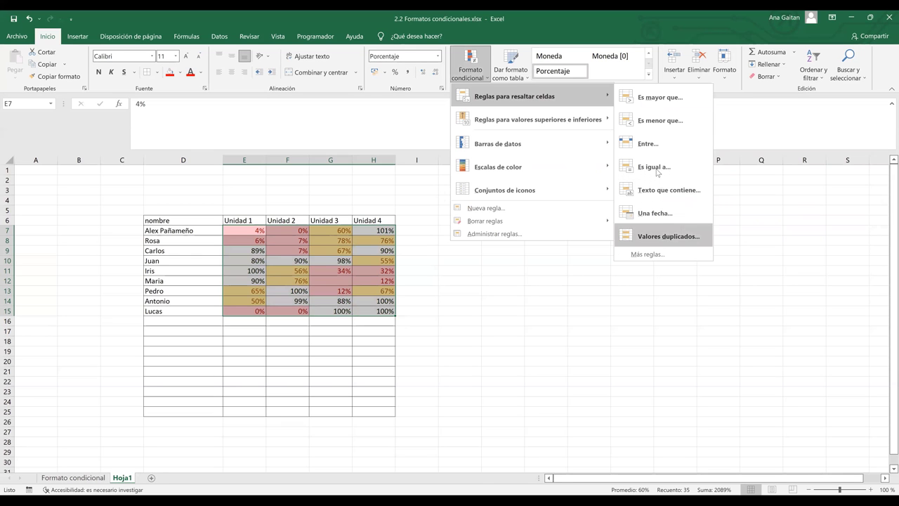
click(650, 143)
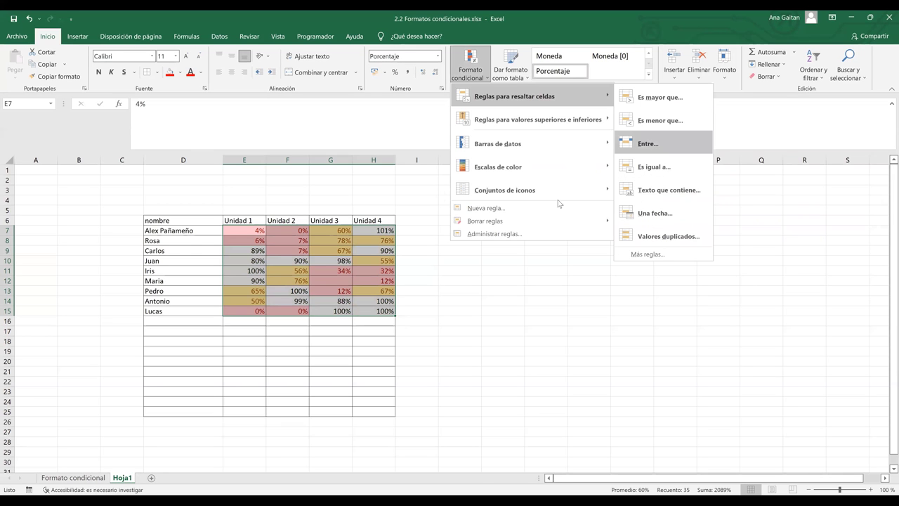
key(BackSpace)
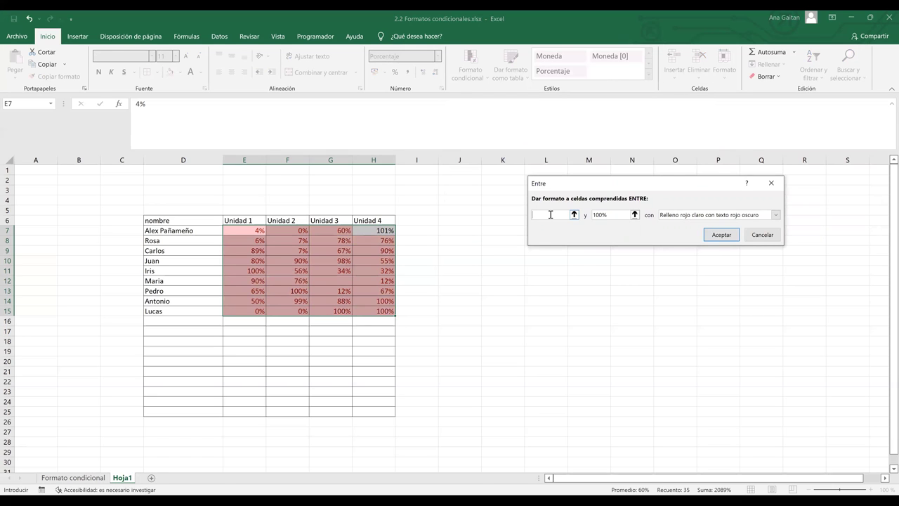
text(80)
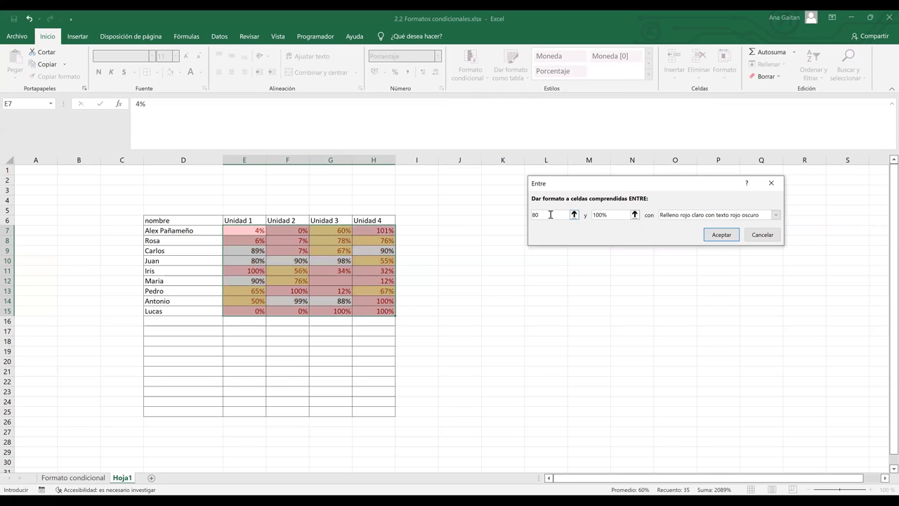
text(%)
click(610, 215)
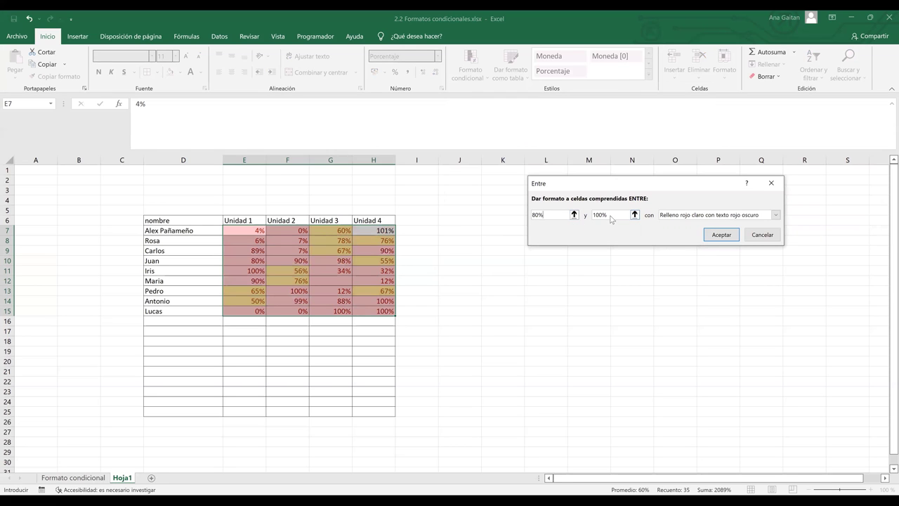
click(693, 215)
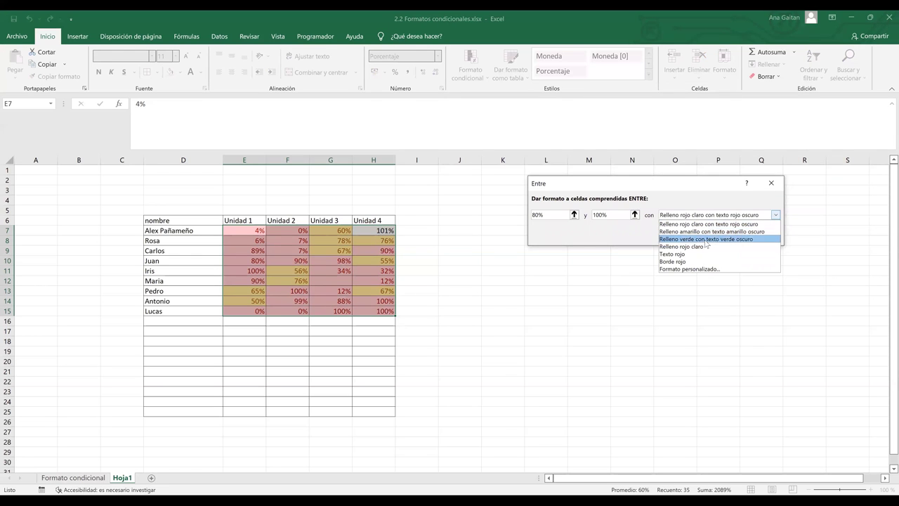
click(706, 240)
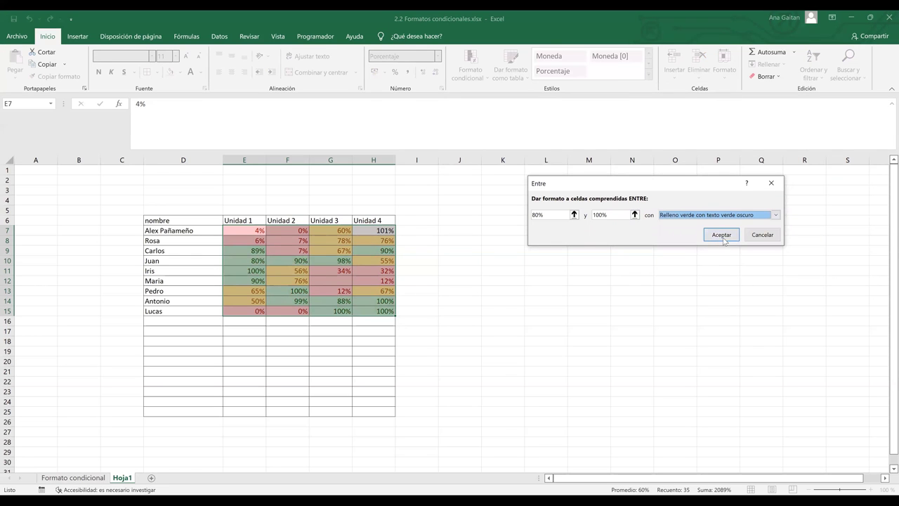
click(722, 235)
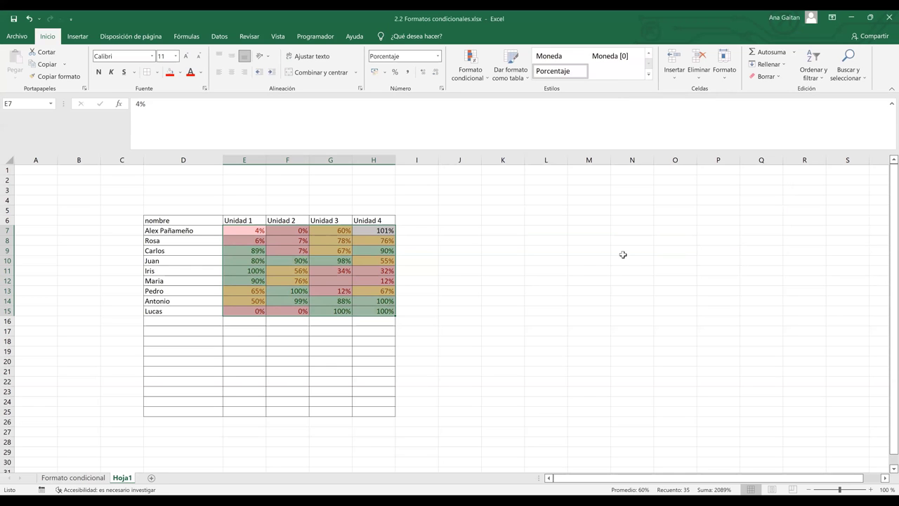
click(370, 241)
Inspect H7 (101%) and H8 (76%) to see why H7 stays uncoloured
click(384, 230)
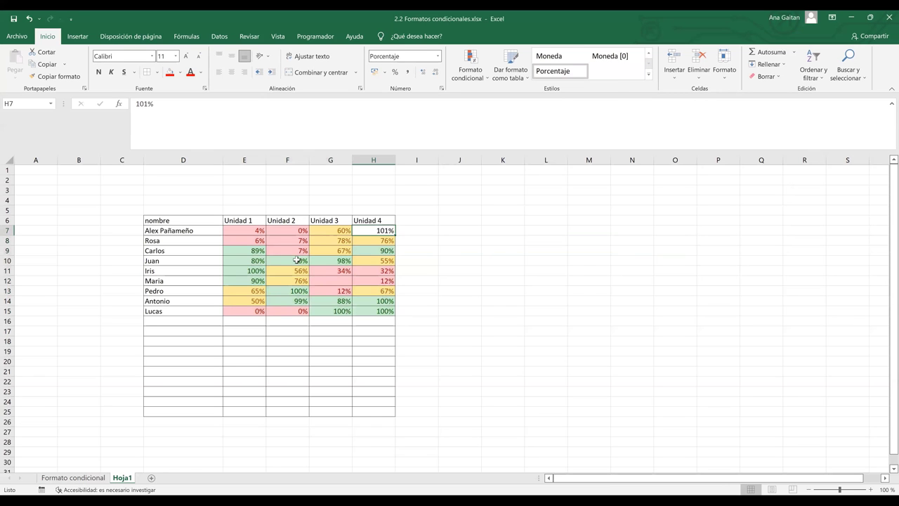
click(390, 241)
click(443, 271)
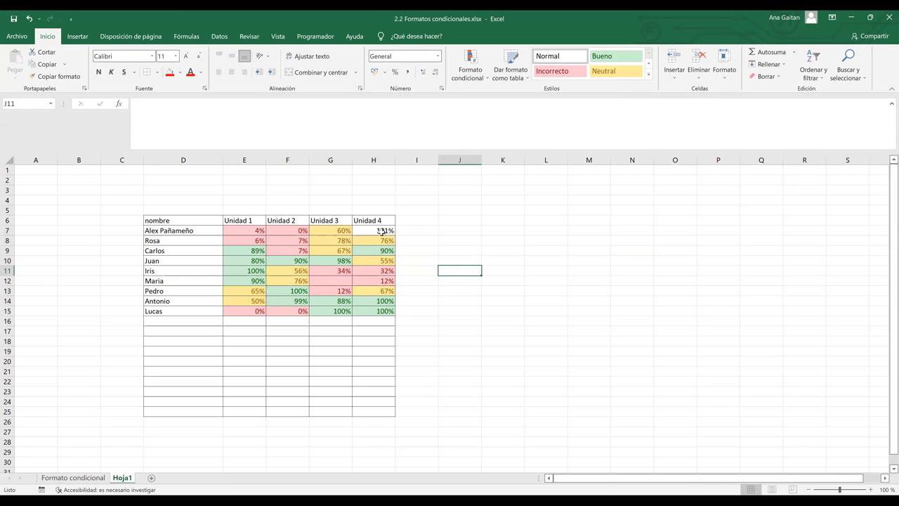
click(382, 231)
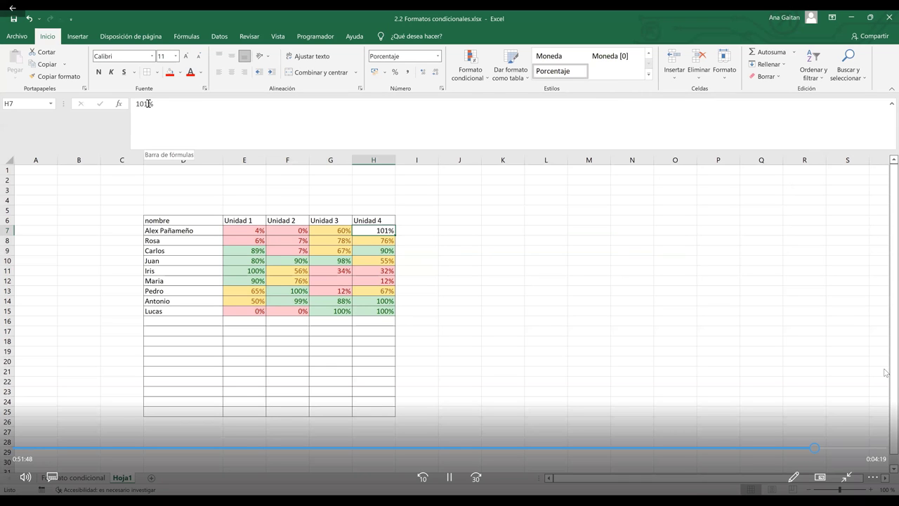
Change the H7 grade from 101% to 100% in the formula bar
click(147, 103)
key(BackSpace)
text(0)
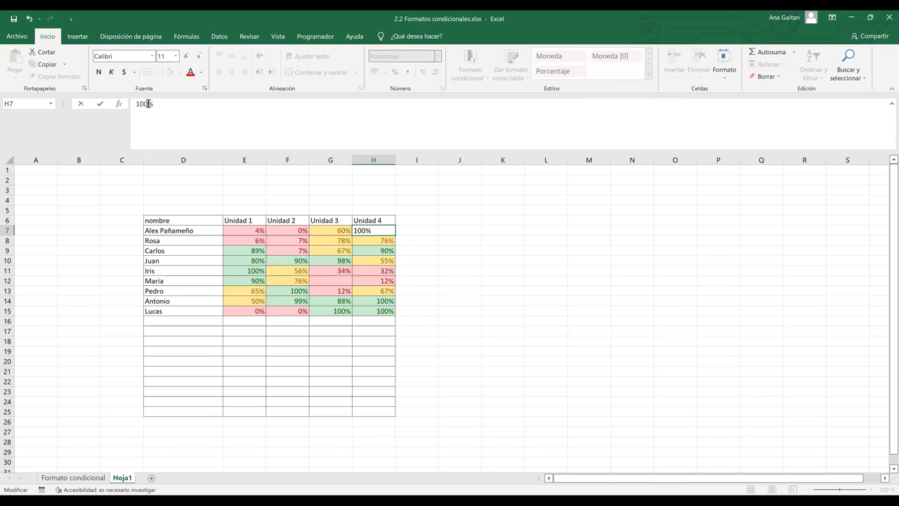
key(Return)
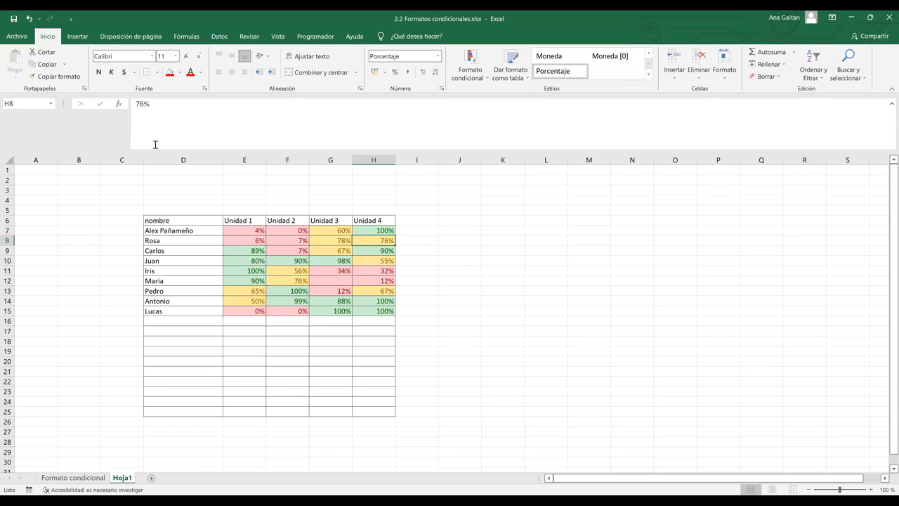
click(387, 273)
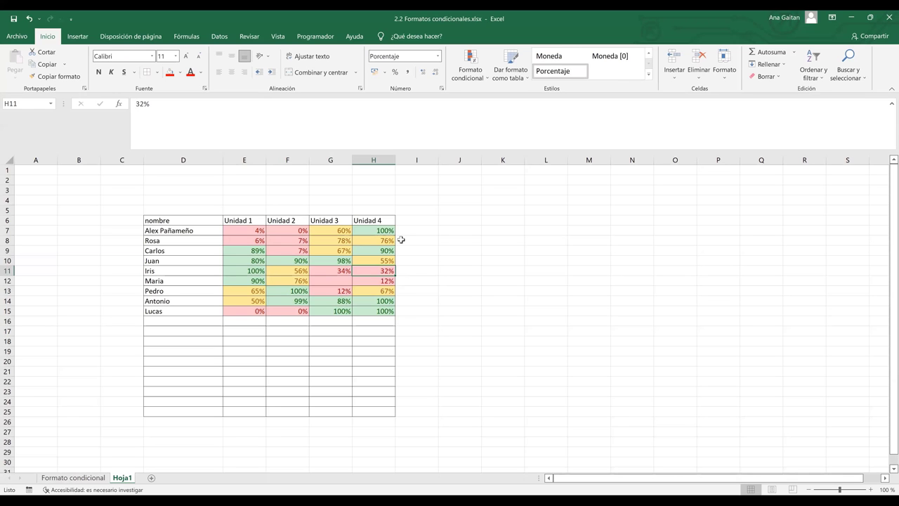
click(400, 239)
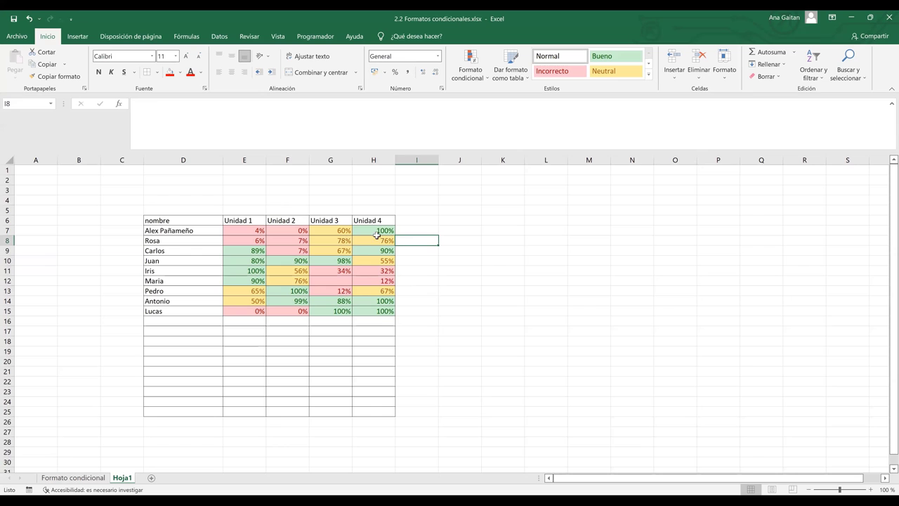
click(378, 232)
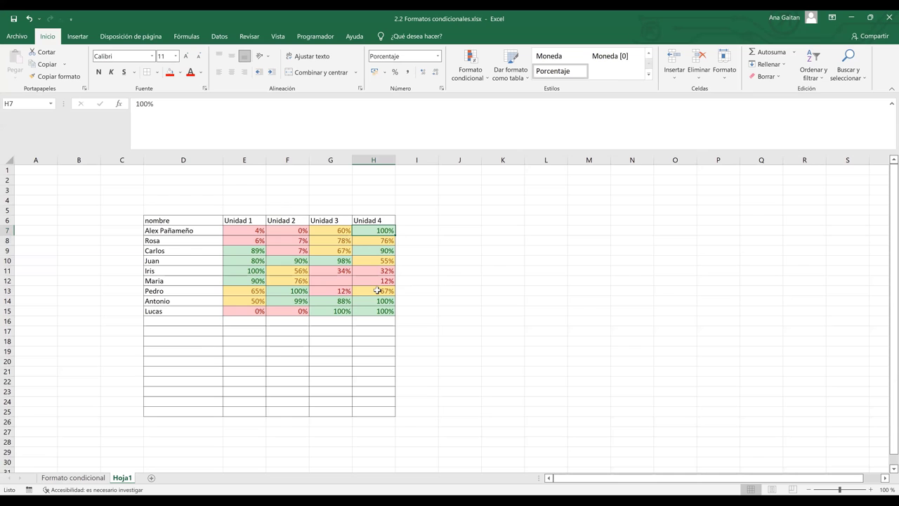
click(459, 328)
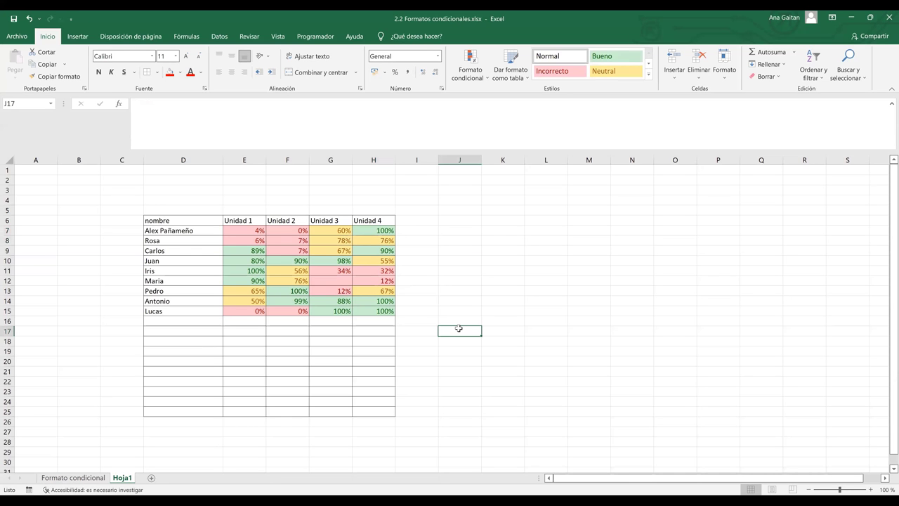
click(378, 230)
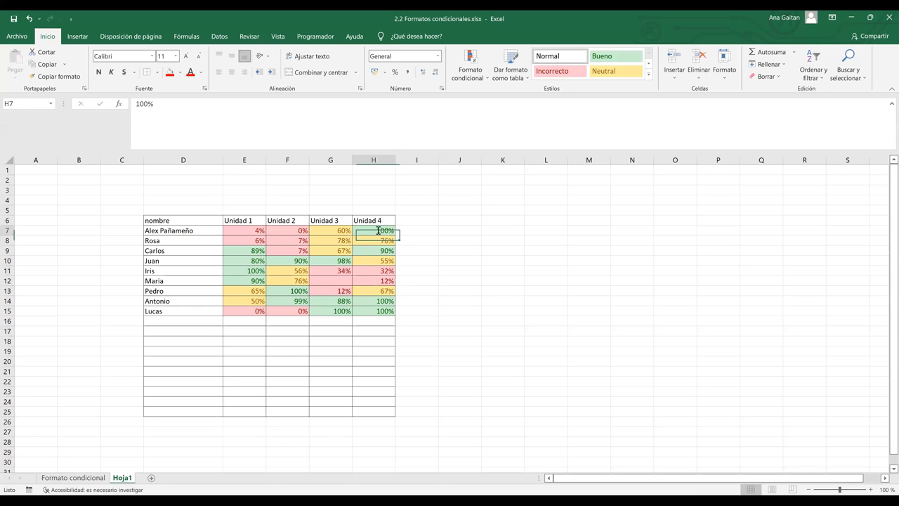
double_click(378, 230)
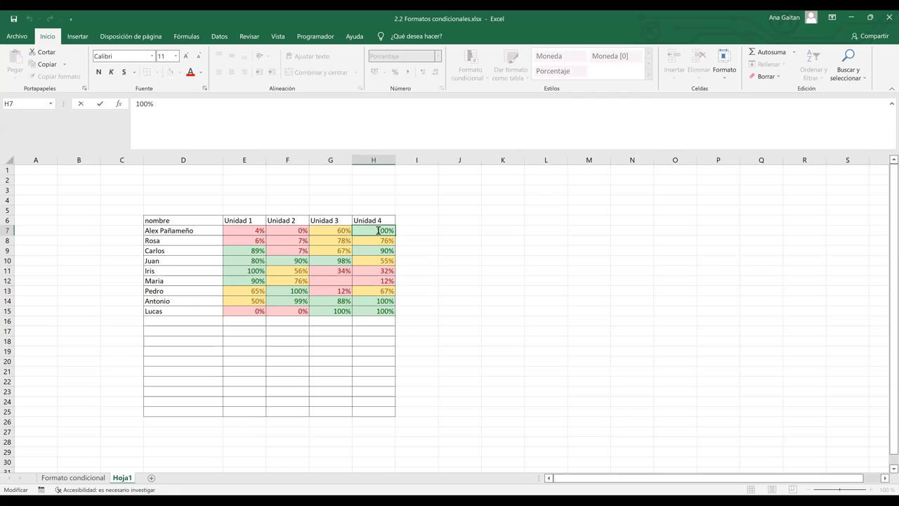
text(-)
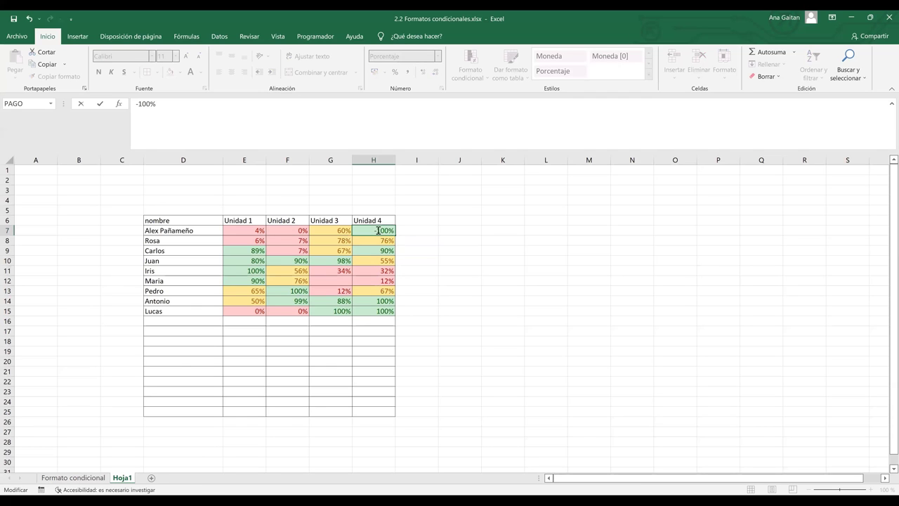
key(Return)
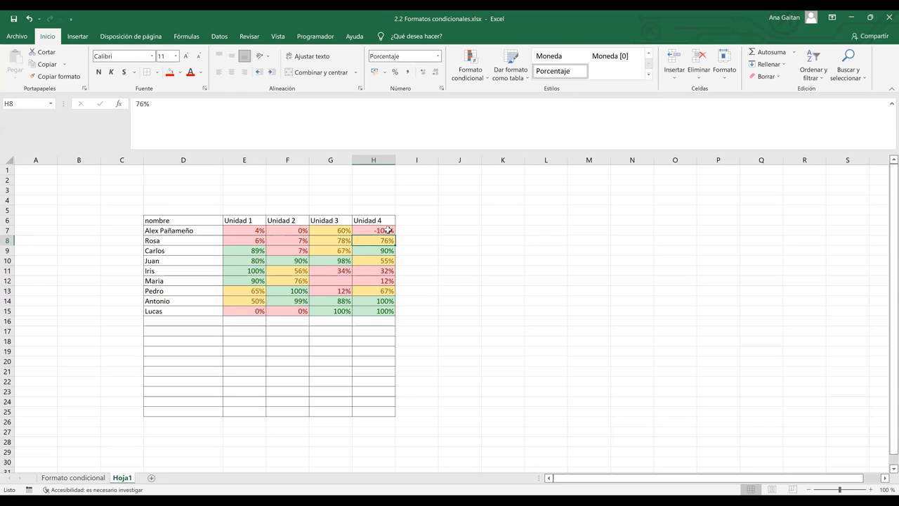
click(473, 61)
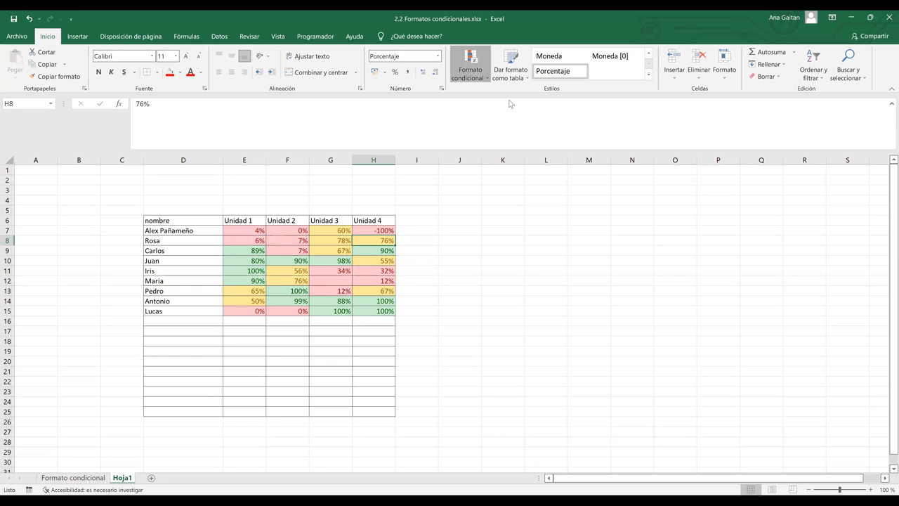
mouse_move(511, 98)
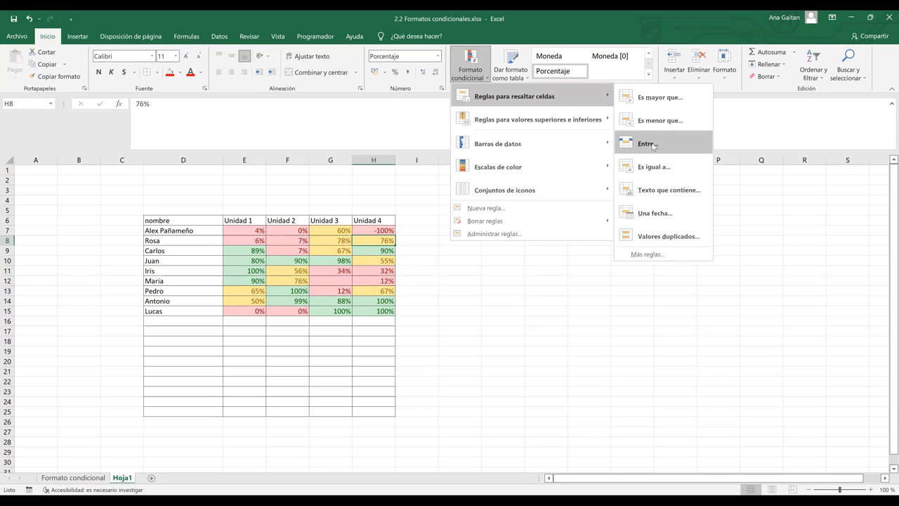
click(535, 345)
key(ctrl+z)
click(534, 345)
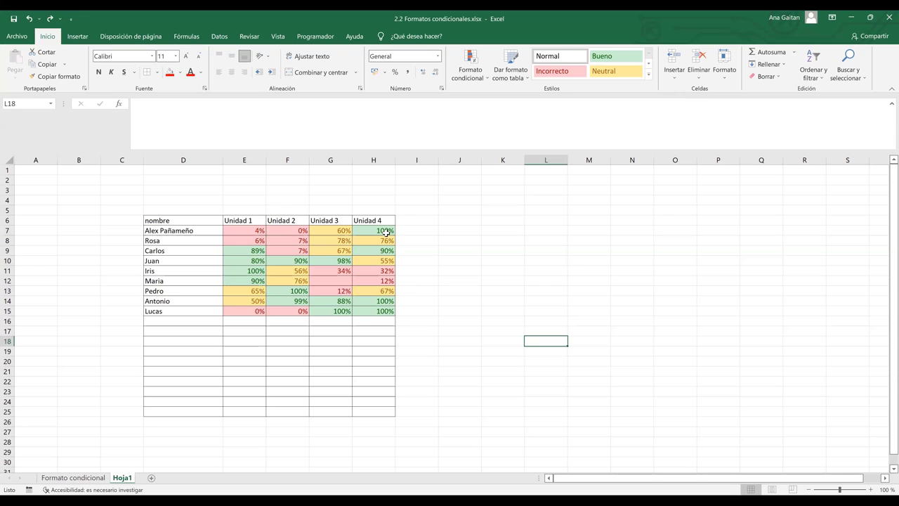
Select cells H7, E15, H7 and J9 to check the colour-coded grades
click(386, 231)
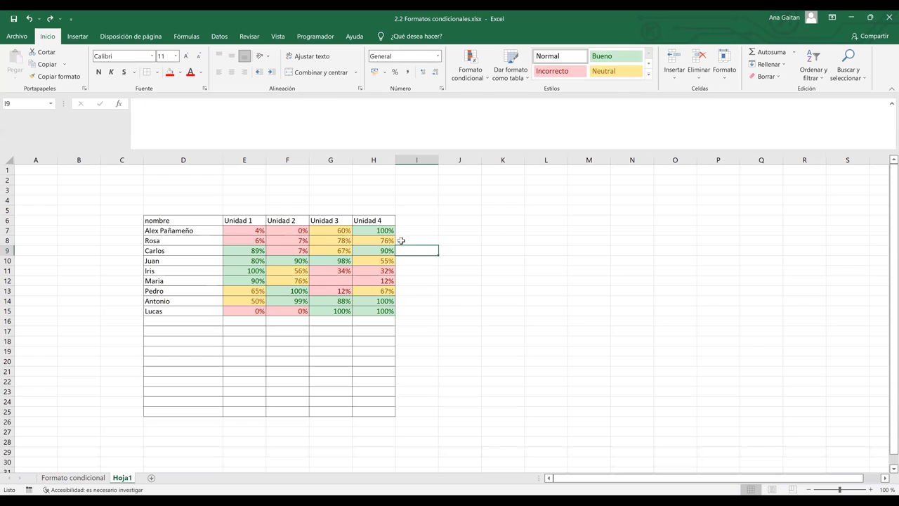
click(250, 312)
click(393, 231)
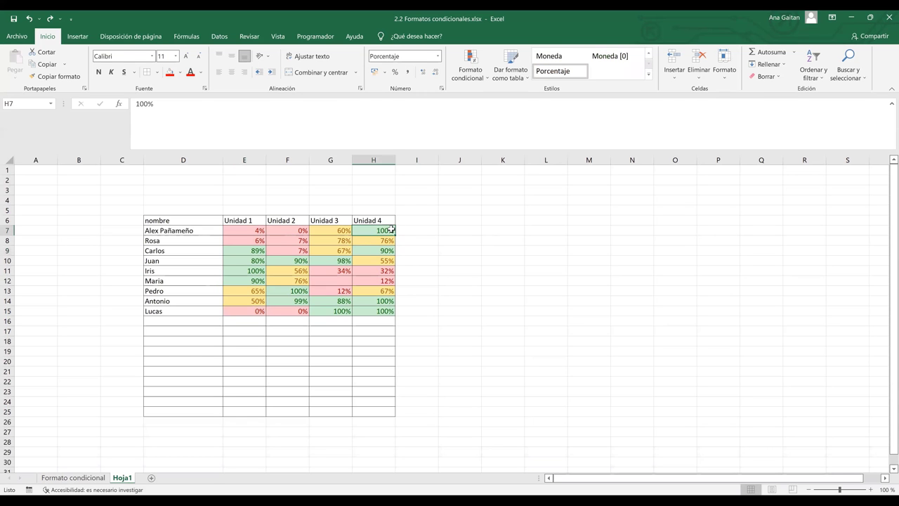
click(478, 250)
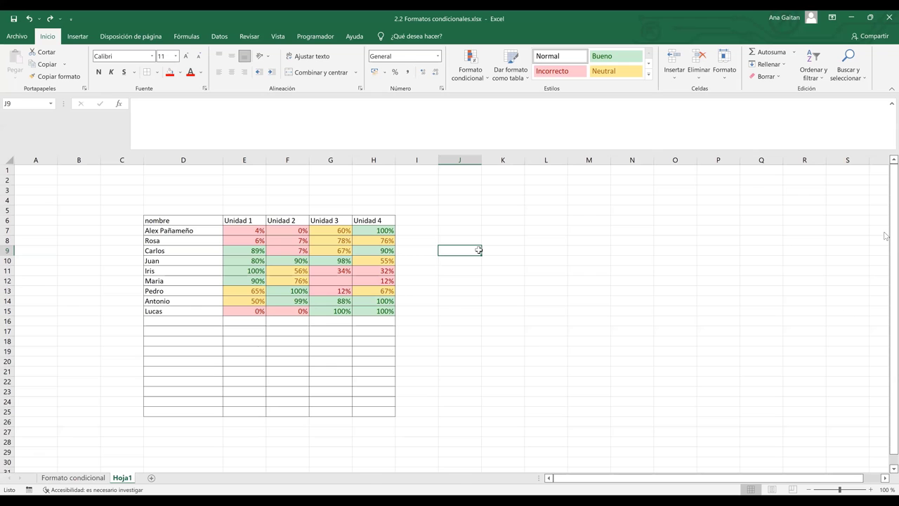
Close the tutorial's video player window
mouse_move(887, 292)
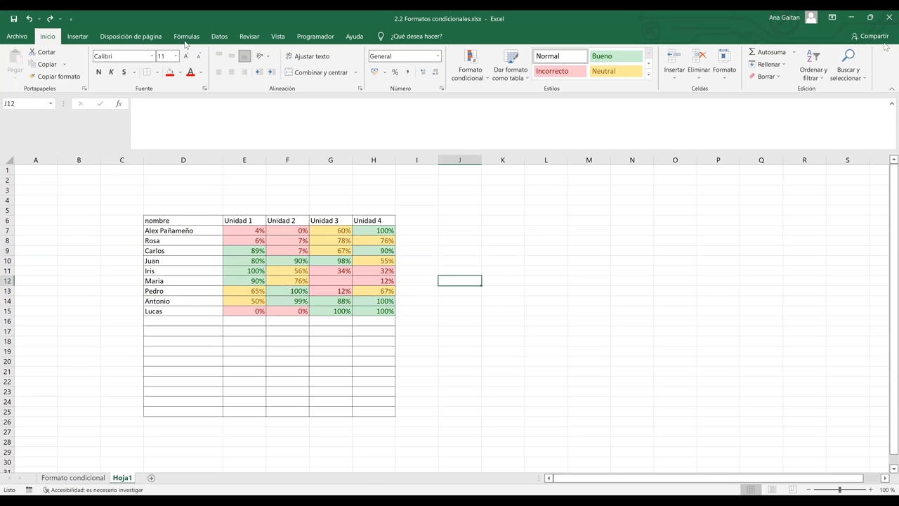
mouse_move(887, 14)
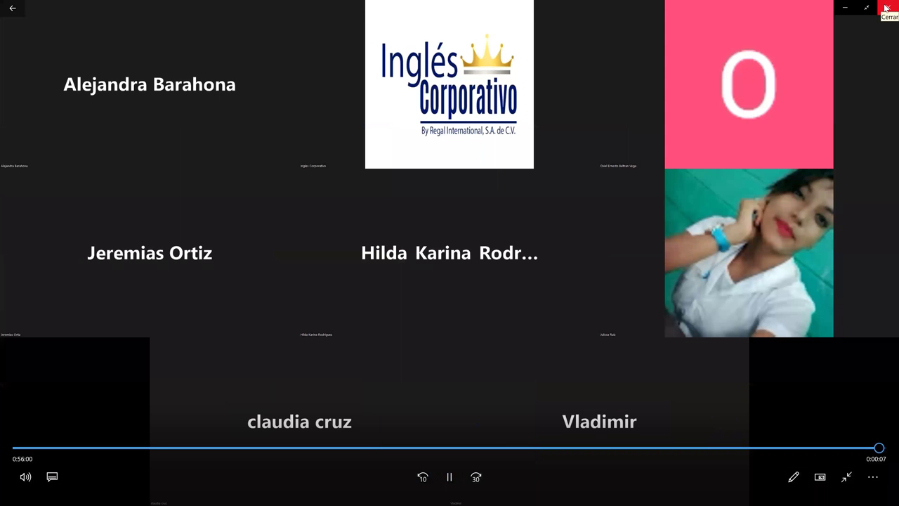
click(887, 7)
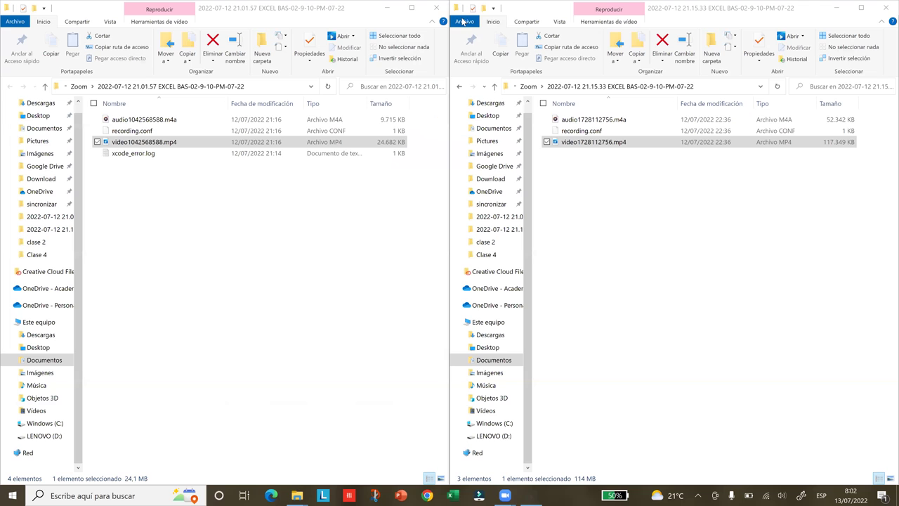